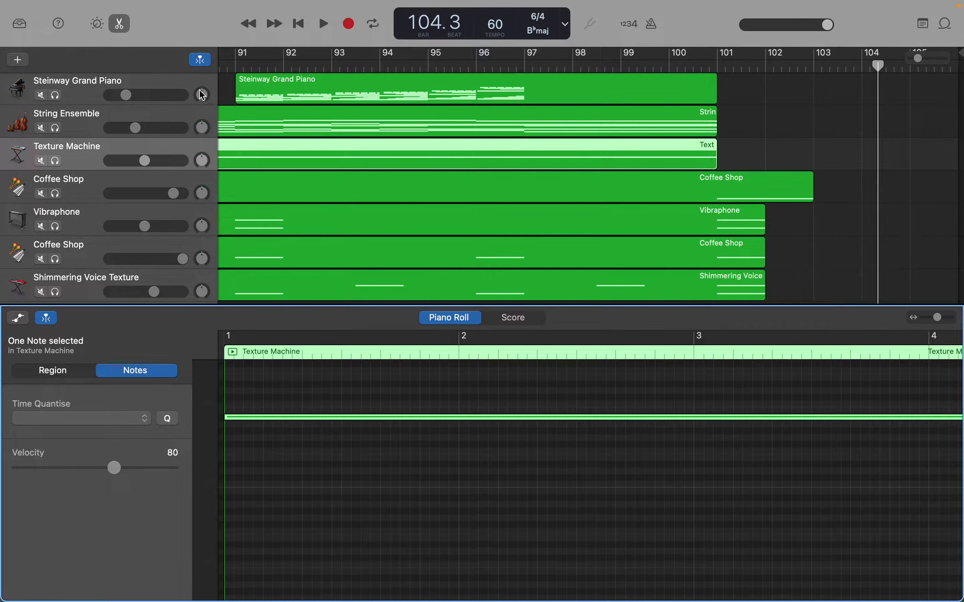
# Open the Steinway Grand Piano region in the piano roll and examine its rising figures from bar 91 to the start of bar 97
pyautogui.click(188, 85)
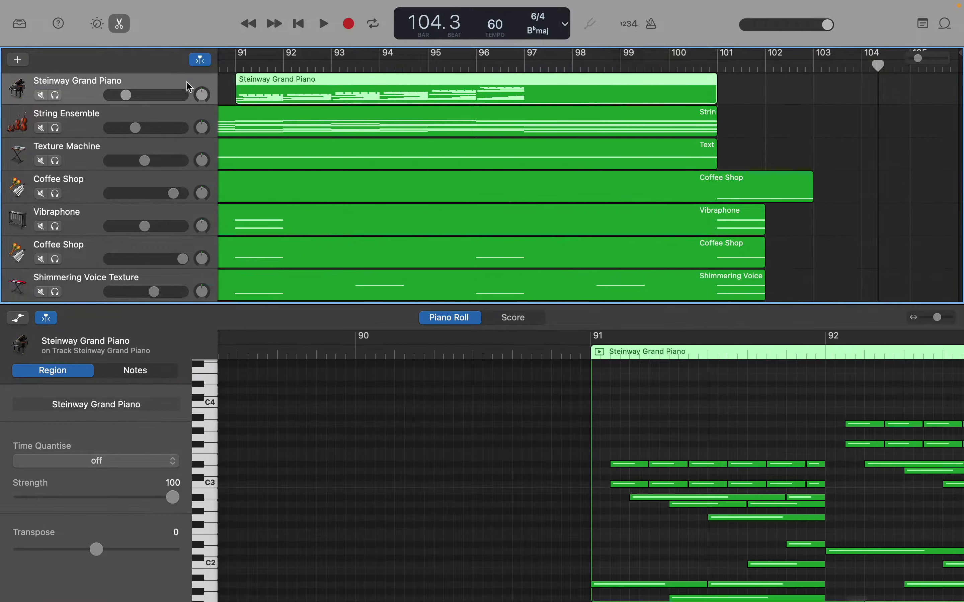
pyautogui.hscroll(3, 656, 420)
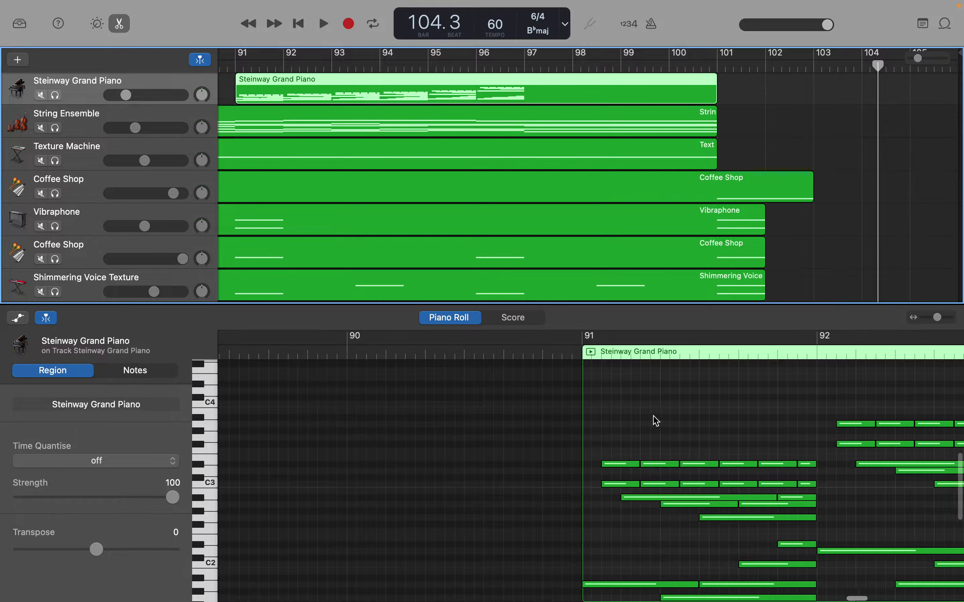
pyautogui.hscroll(20, 654, 416)
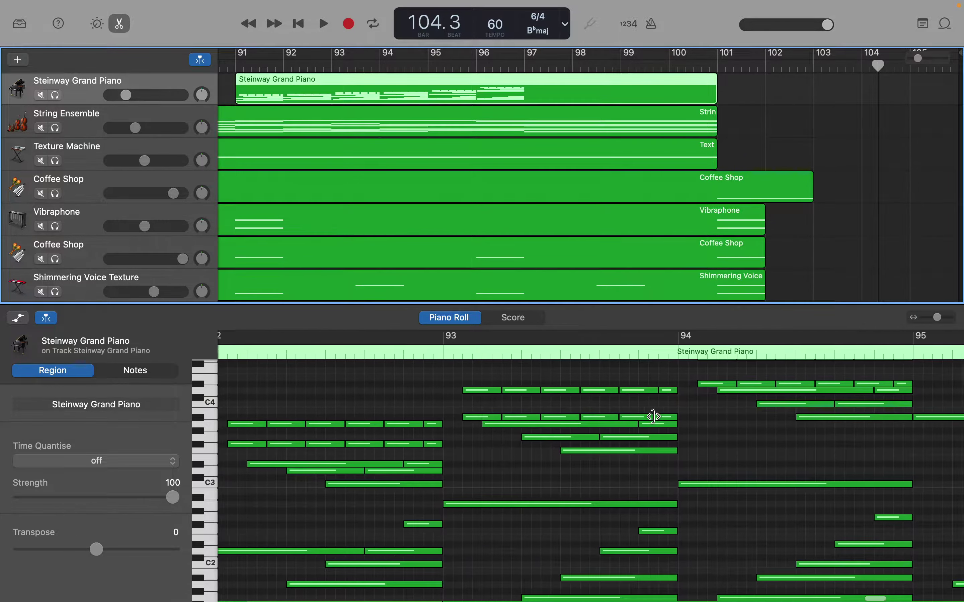
pyautogui.hscroll(5, 656, 421)
pyautogui.scroll(5, 656, 421)
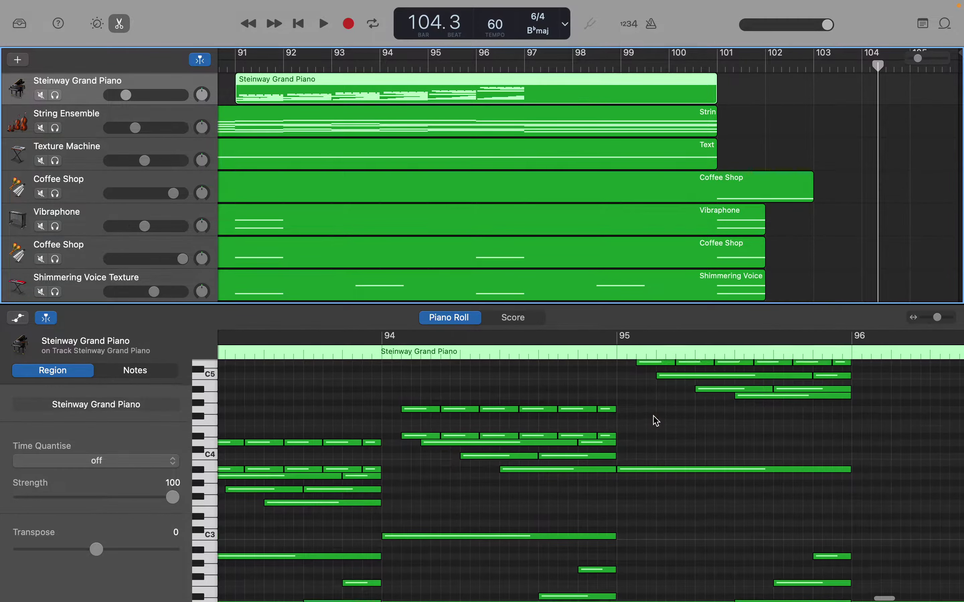
pyautogui.hscroll(6, 657, 421)
pyautogui.scroll(4, 657, 421)
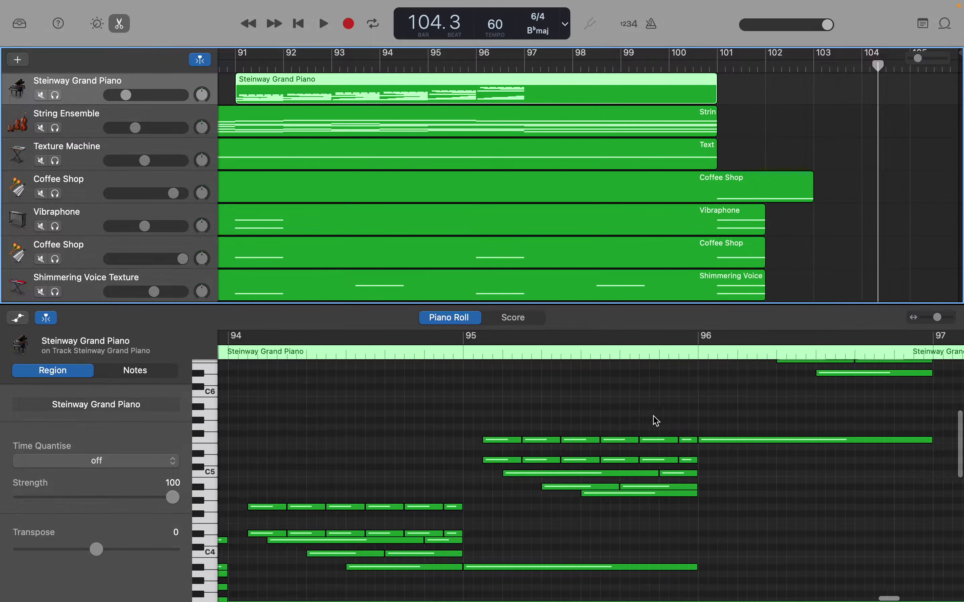
pyautogui.hscroll(4, 657, 421)
pyautogui.scroll(5, 657, 421)
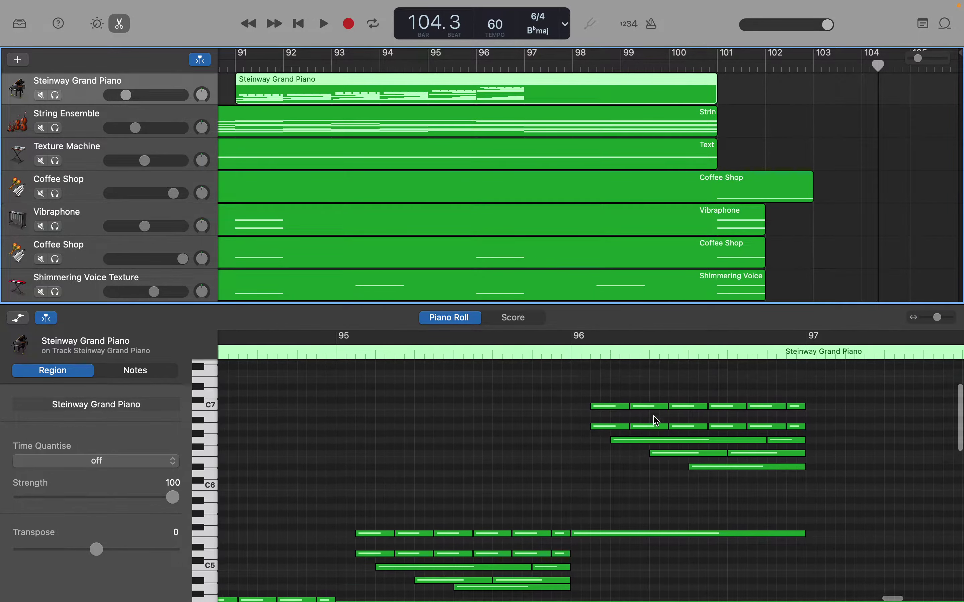
pyautogui.hscroll(3, 656, 421)
pyautogui.scroll(1, 656, 421)
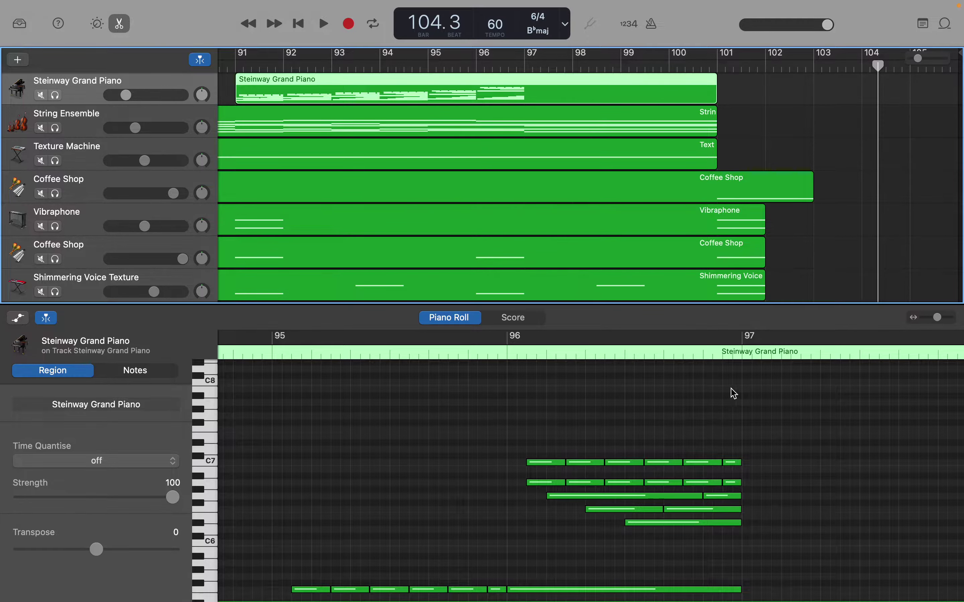
# Create a B♭7 note at the start of bar 97 and lengthen it to one beat
pyautogui.rightClick(748, 400)
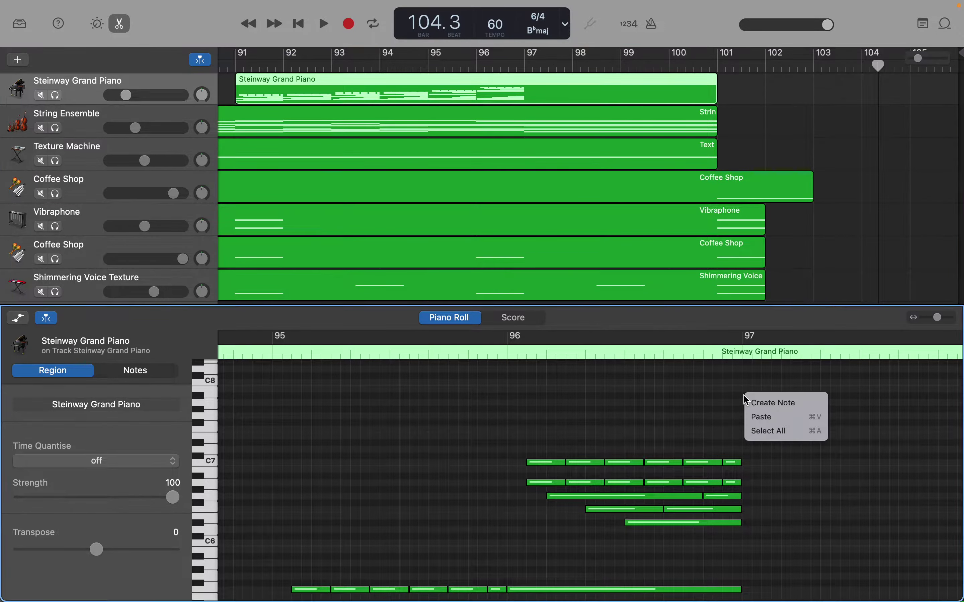
pyautogui.click(759, 400)
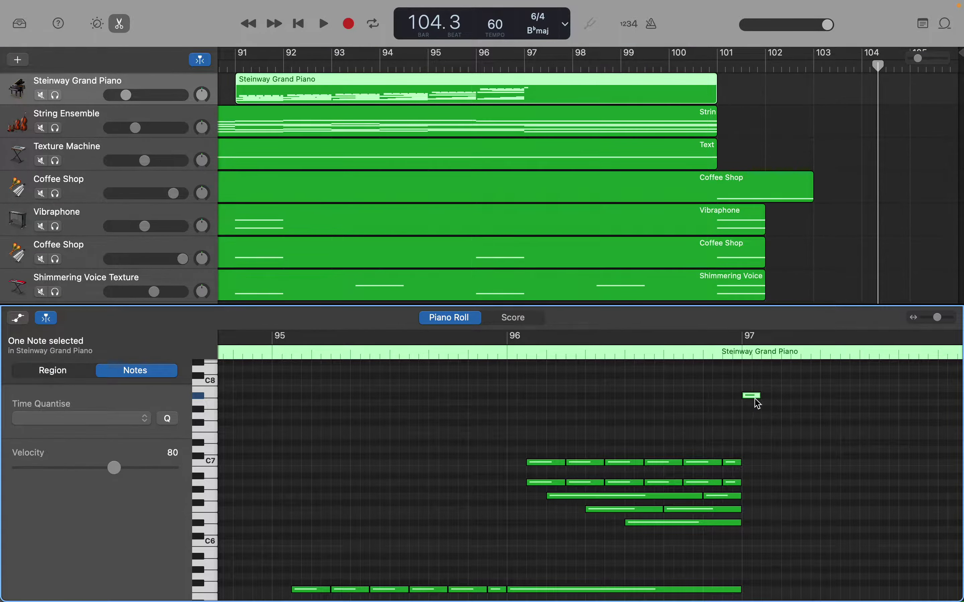
pyautogui.moveTo(758, 396); pyautogui.dragTo(780, 397)
# Continue the descending run with one-beat notes A7, F7 and D7 on beats 2 to 4 of bar 97
pyautogui.hscroll(2, 784, 411)
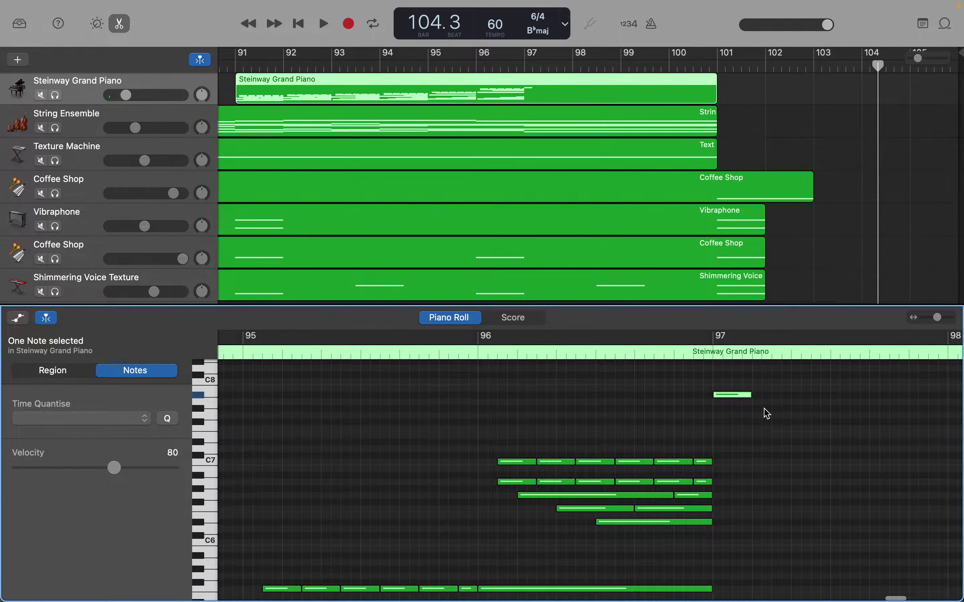
pyautogui.rightClick(756, 404)
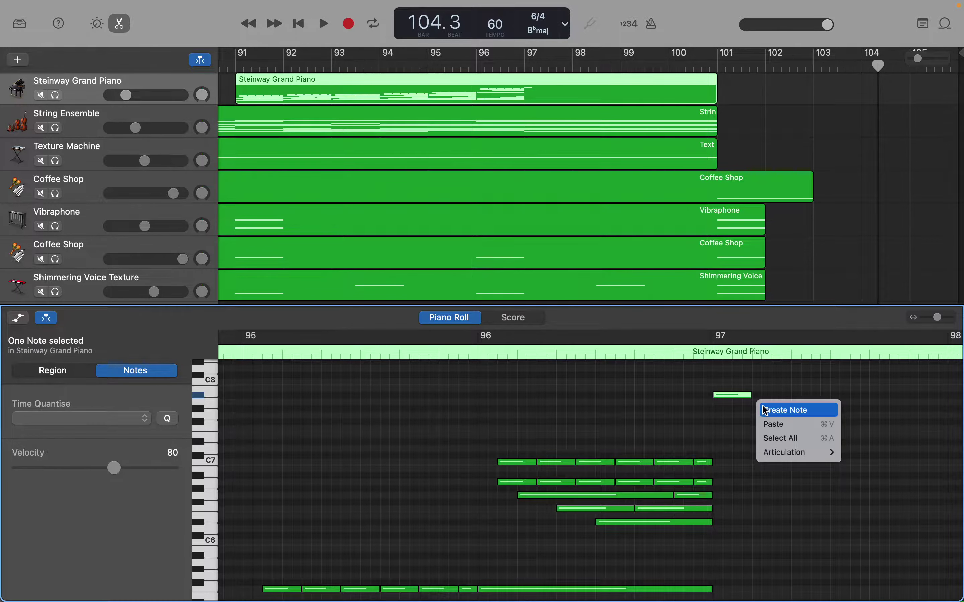
pyautogui.click(761, 410)
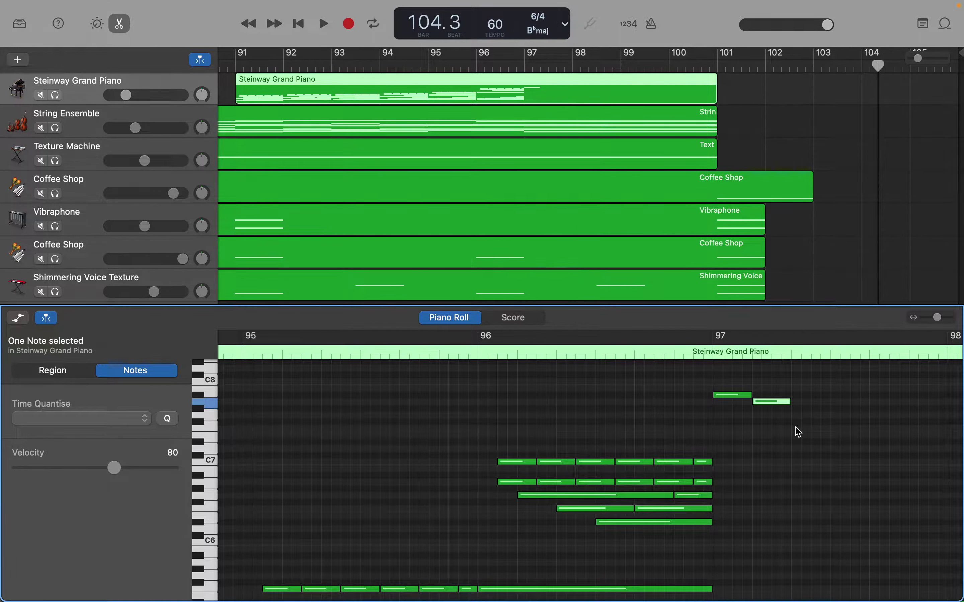
pyautogui.rightClick(796, 427)
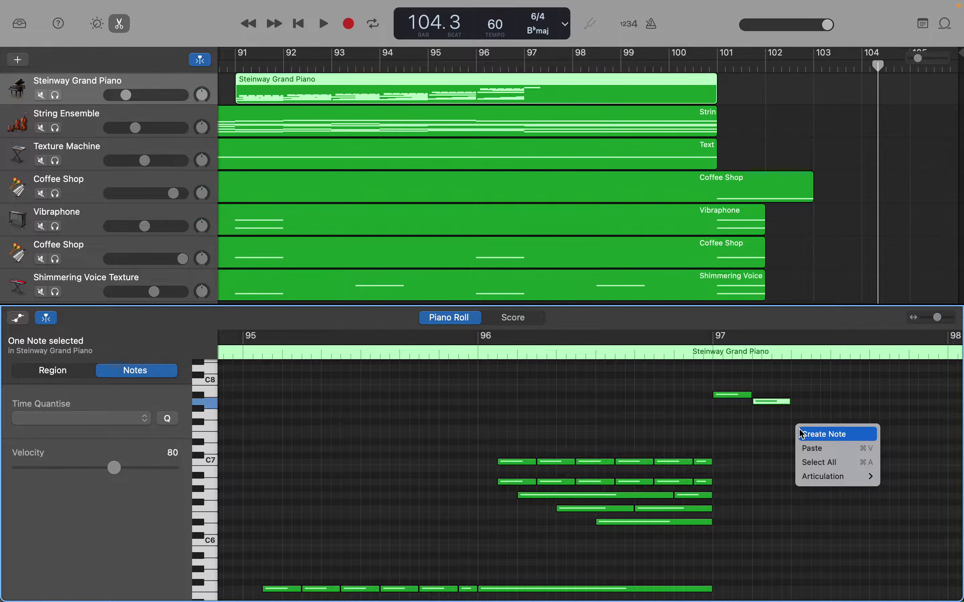
pyautogui.click(799, 431)
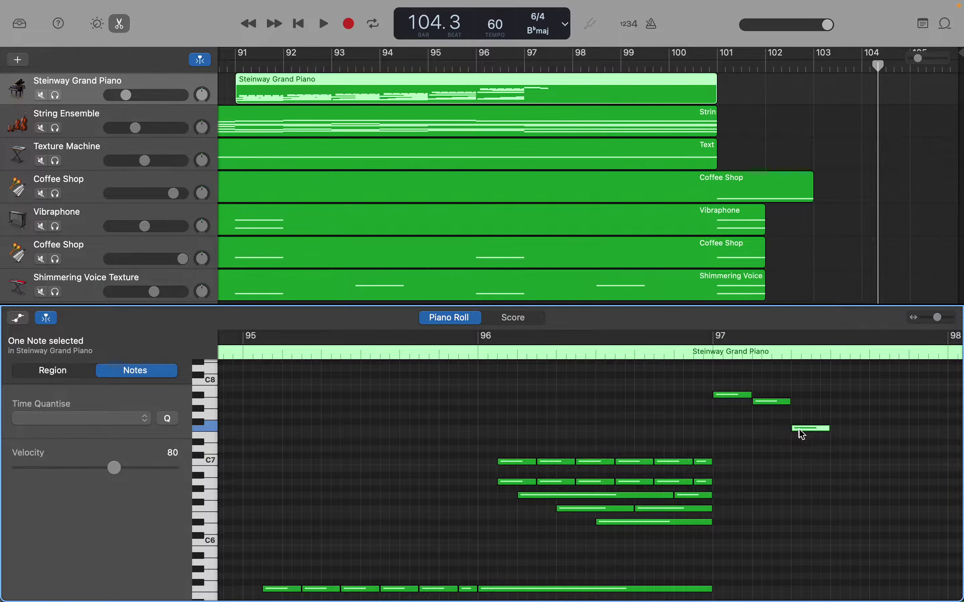
pyautogui.rightClick(837, 454)
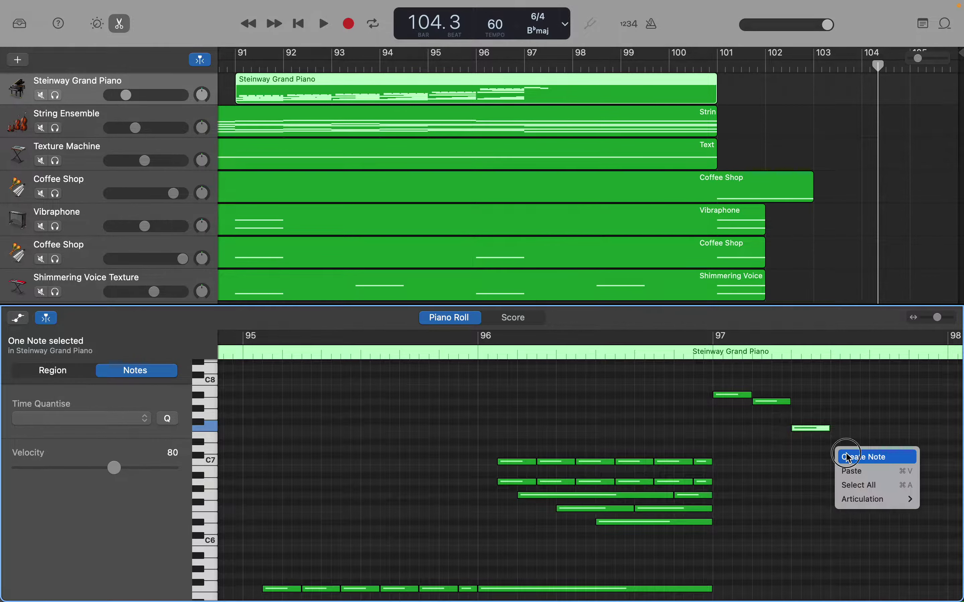
pyautogui.click(838, 458)
# Add one-beat notes B♭6 and A6 on beats 5 and 6 of bar 97
pyautogui.hscroll(2, 846, 458)
pyautogui.hscroll(5, 849, 458)
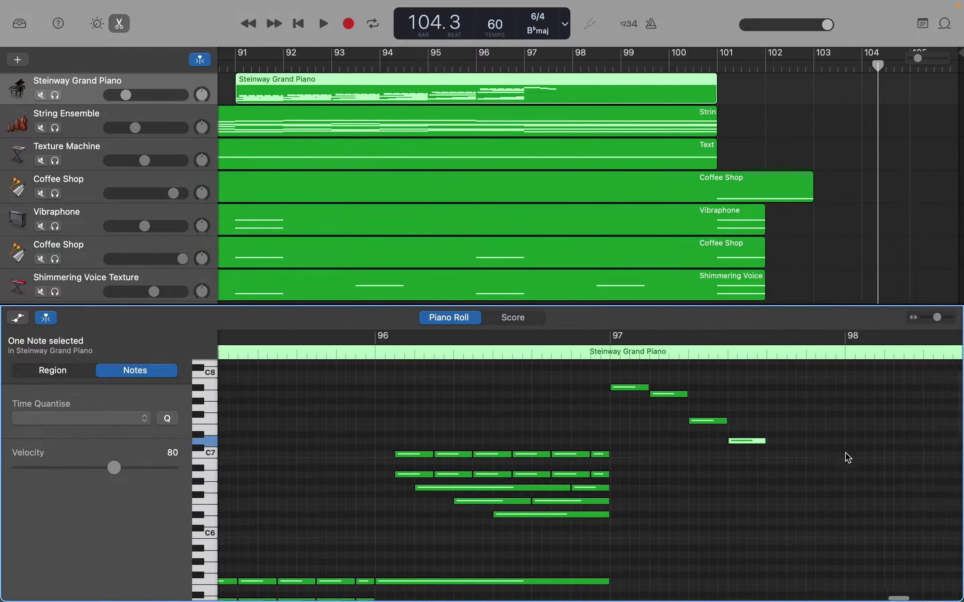
pyautogui.hscroll(2, 847, 457)
pyautogui.scroll(1, 847, 457)
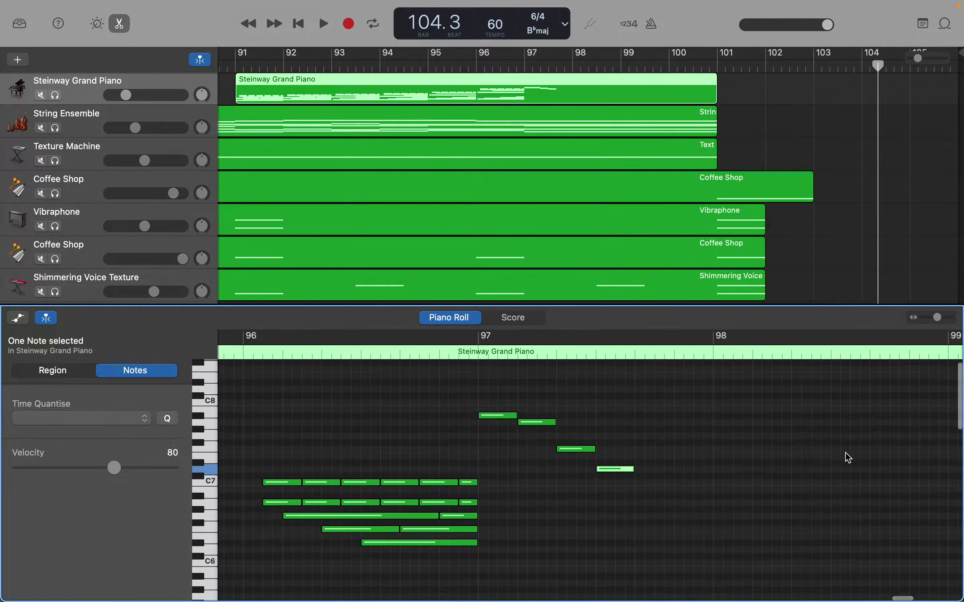
pyautogui.rightClick(636, 495)
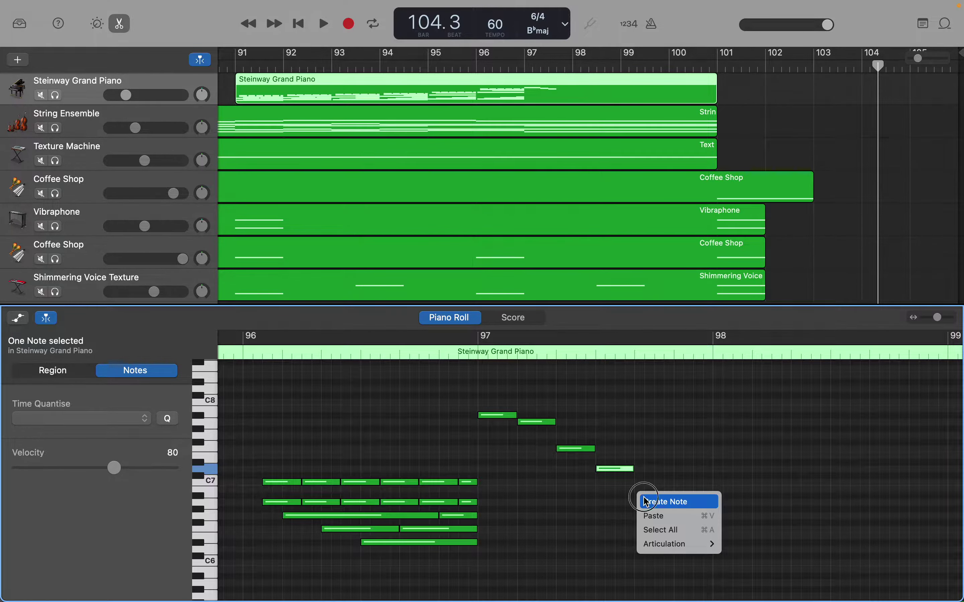
pyautogui.click(646, 502)
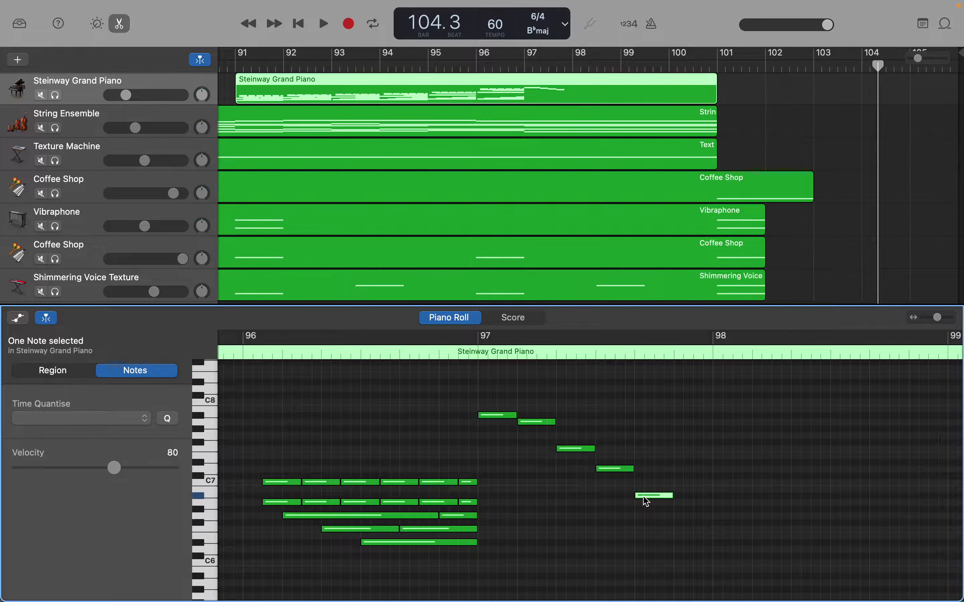
pyautogui.rightClick(678, 505)
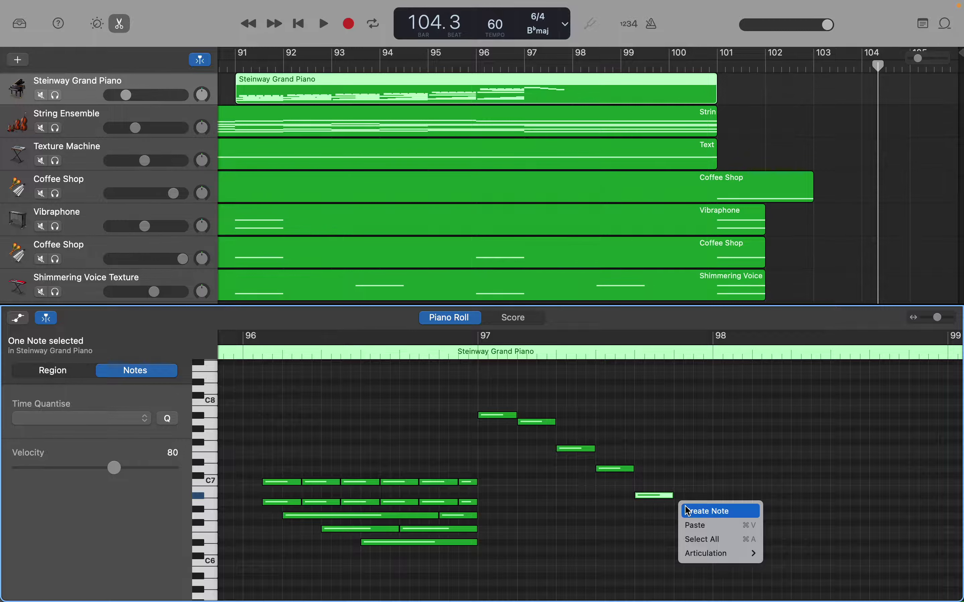
pyautogui.click(688, 511)
# Extend the descending run with one-beat notes F6 and D6 on beats 1 and 2 of bar 98
pyautogui.scroll(-3, 685, 510)
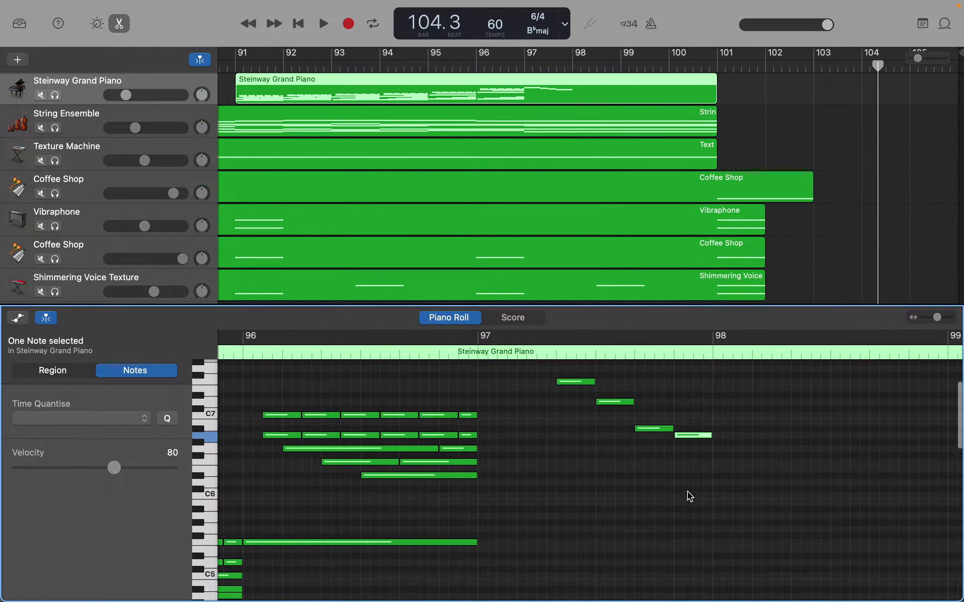
pyautogui.rightClick(717, 458)
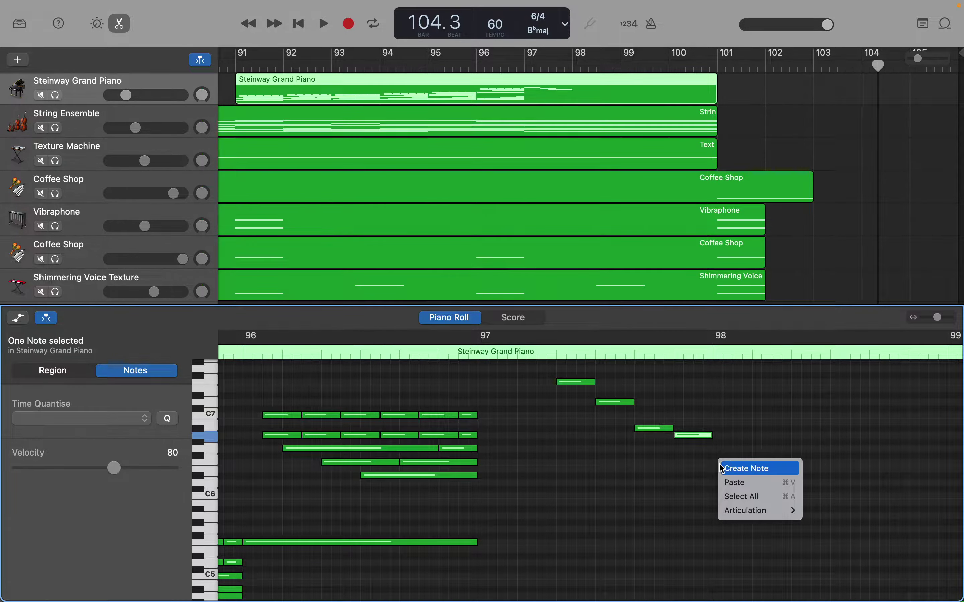
pyautogui.click(742, 468)
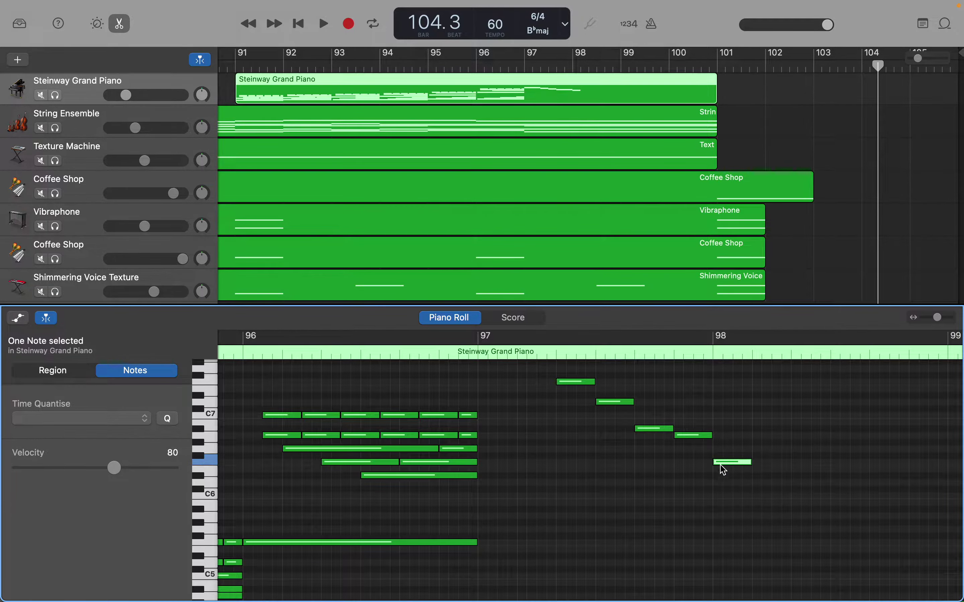
pyautogui.rightClick(757, 482)
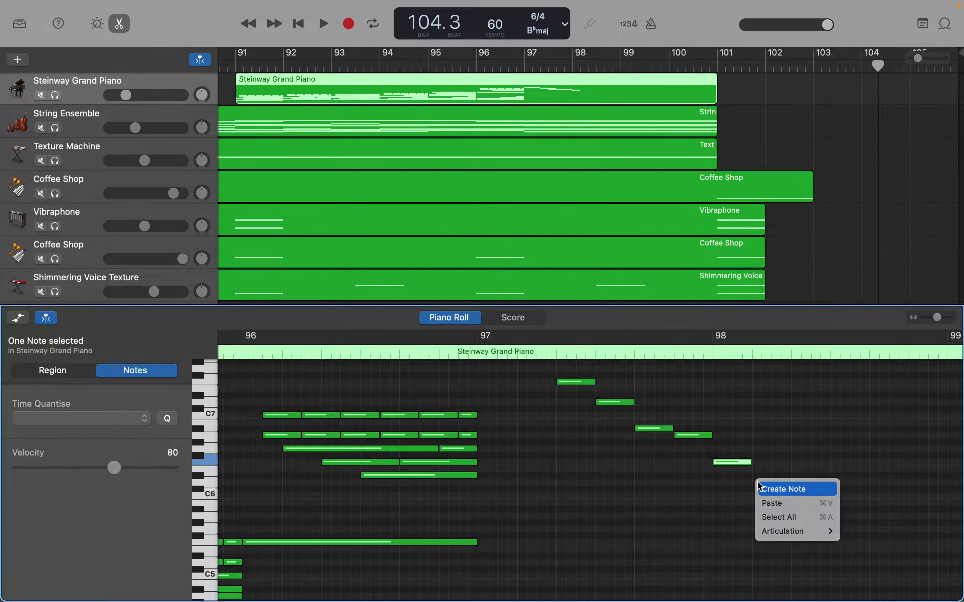
pyautogui.click(758, 484)
# Add one-beat notes B♭5 and A5 on beats 3 and 4 of bar 98
pyautogui.scroll(-2, 786, 498)
pyautogui.hscroll(3, 785, 498)
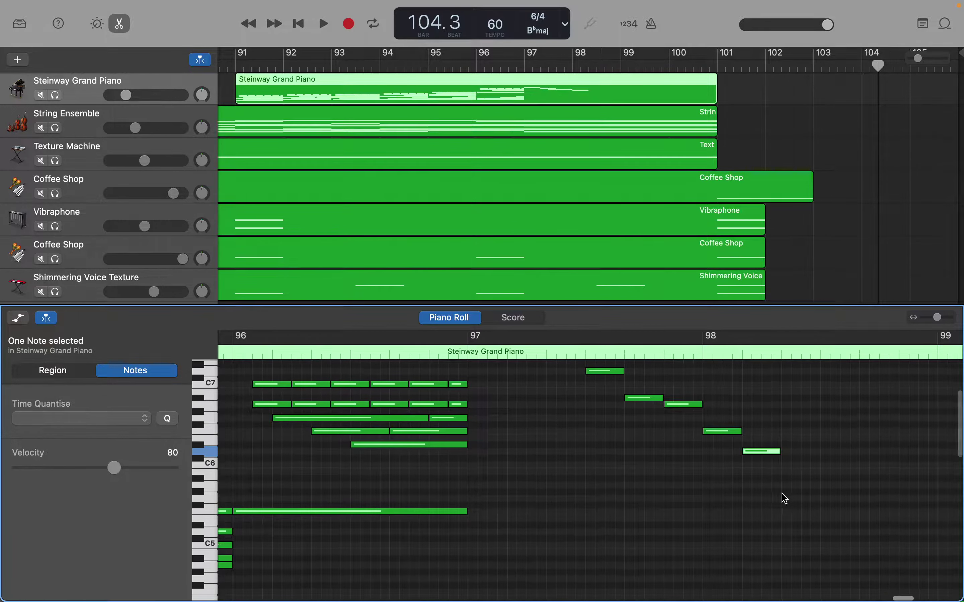
pyautogui.scroll(1, 781, 496)
pyautogui.hscroll(2, 781, 496)
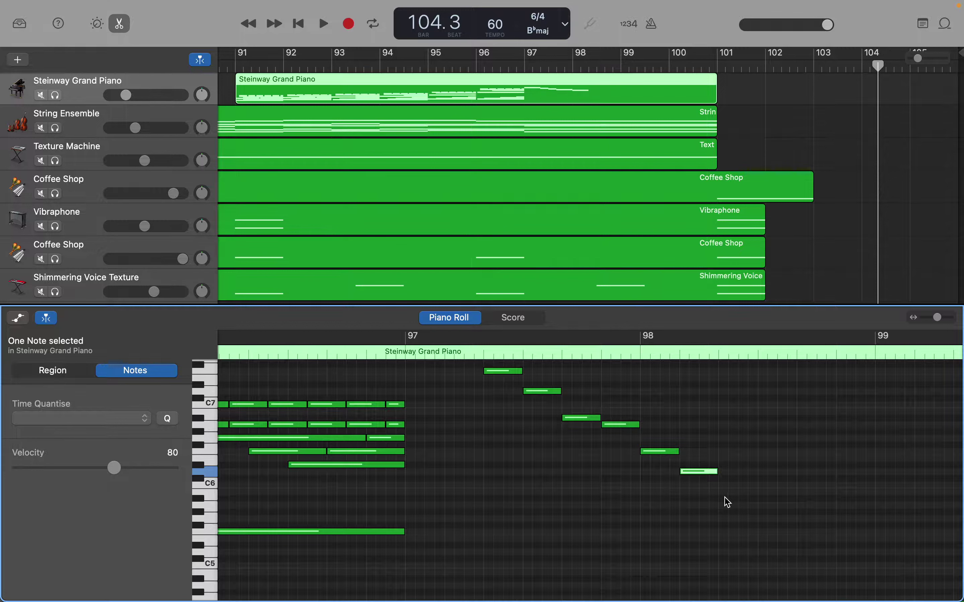
pyautogui.rightClick(726, 498)
pyautogui.click(737, 505)
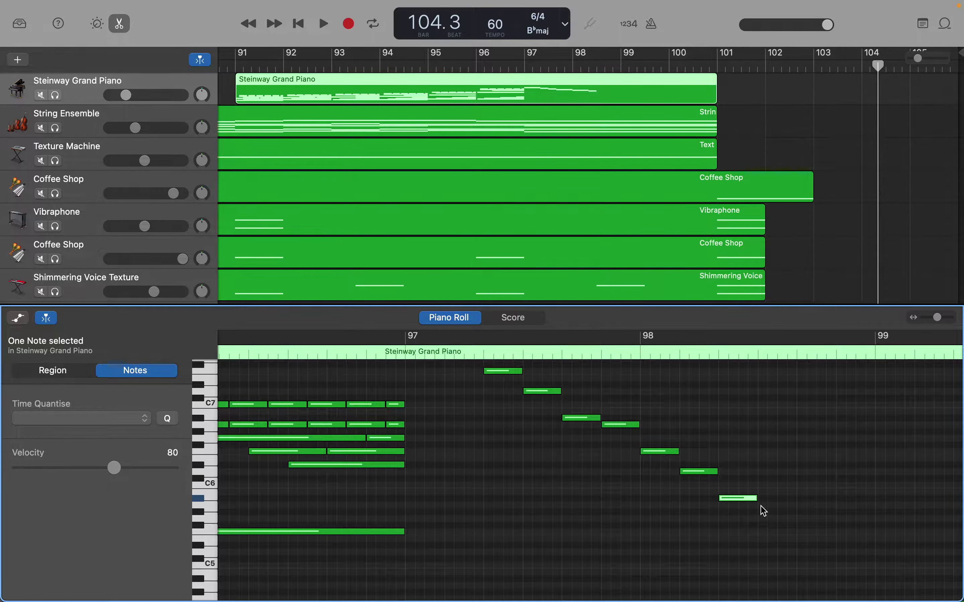
pyautogui.rightClick(762, 511)
pyautogui.click(769, 512)
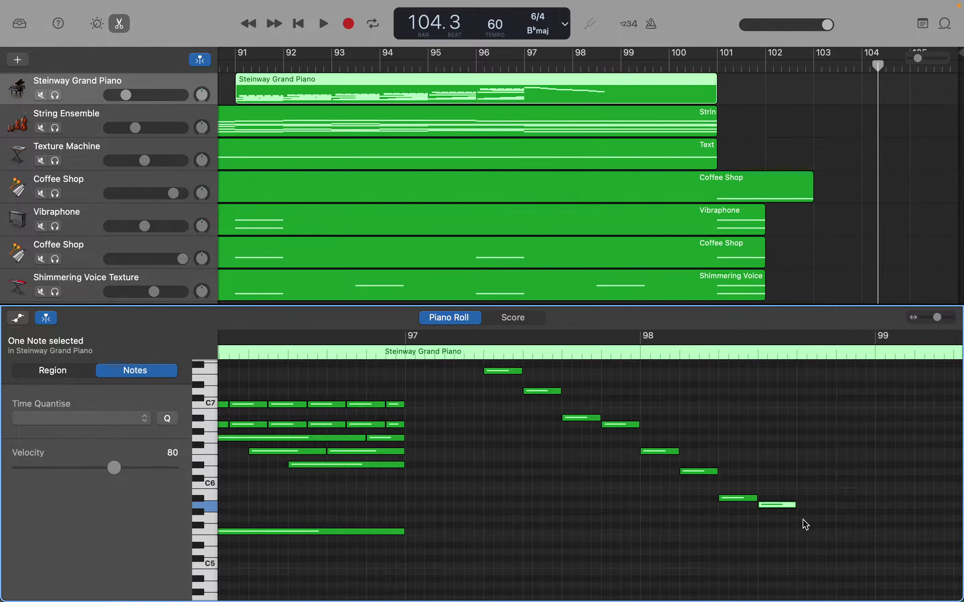
# Complete bar 98 with one-beat notes F5 and D5 on beats 5 and 6
pyautogui.scroll(-3, 803, 522)
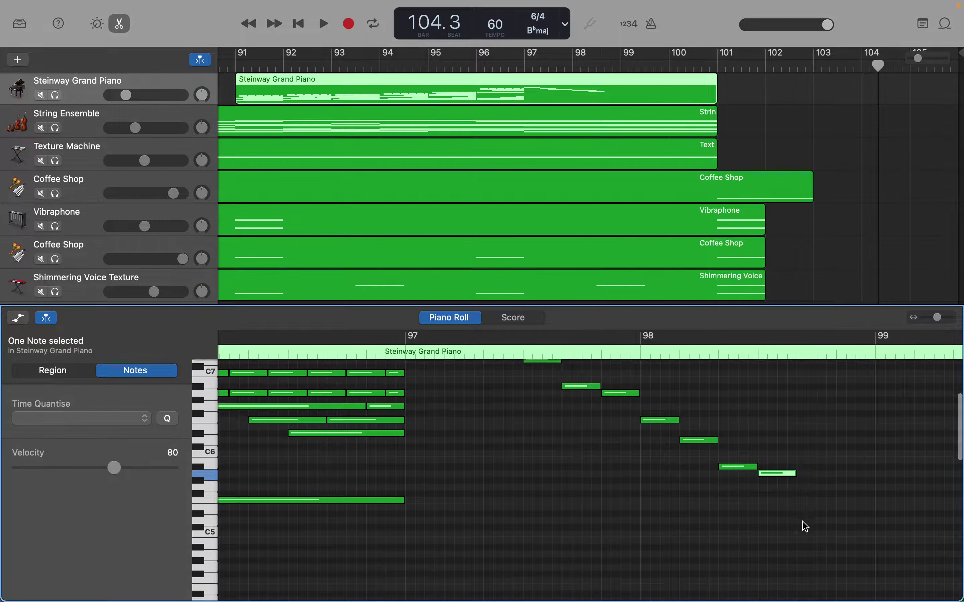
pyautogui.rightClick(807, 498)
pyautogui.click(811, 502)
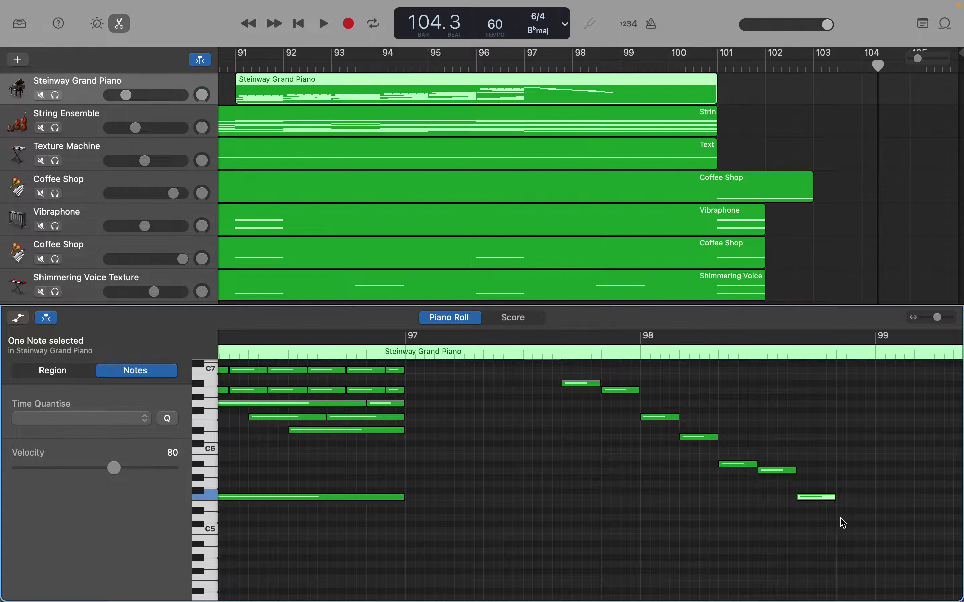
pyautogui.rightClick(840, 518)
pyautogui.click(868, 525)
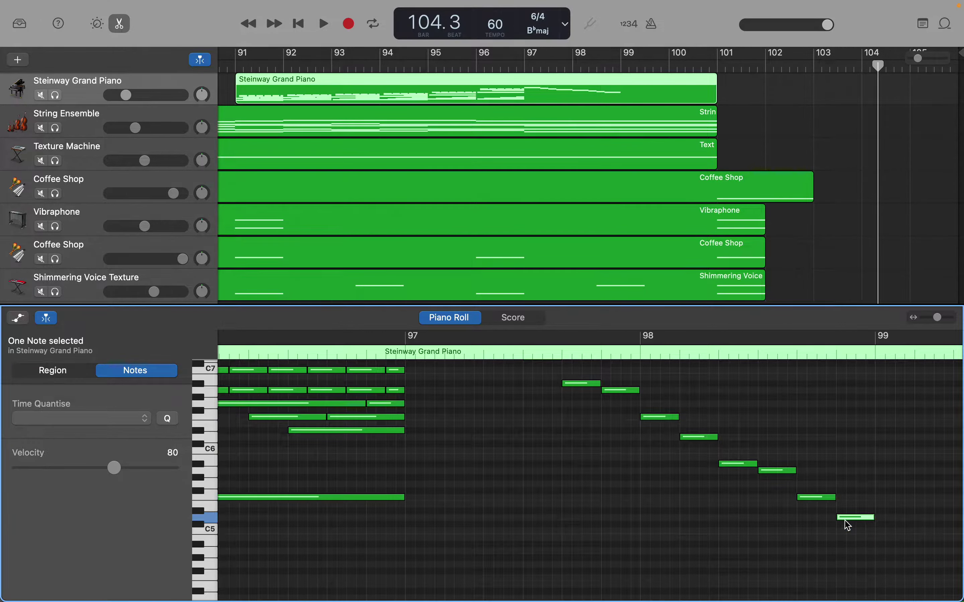
# Check the pitch of the run's last note and examine the lower registers beneath bars 97 and 98
pyautogui.moveTo(845, 521)
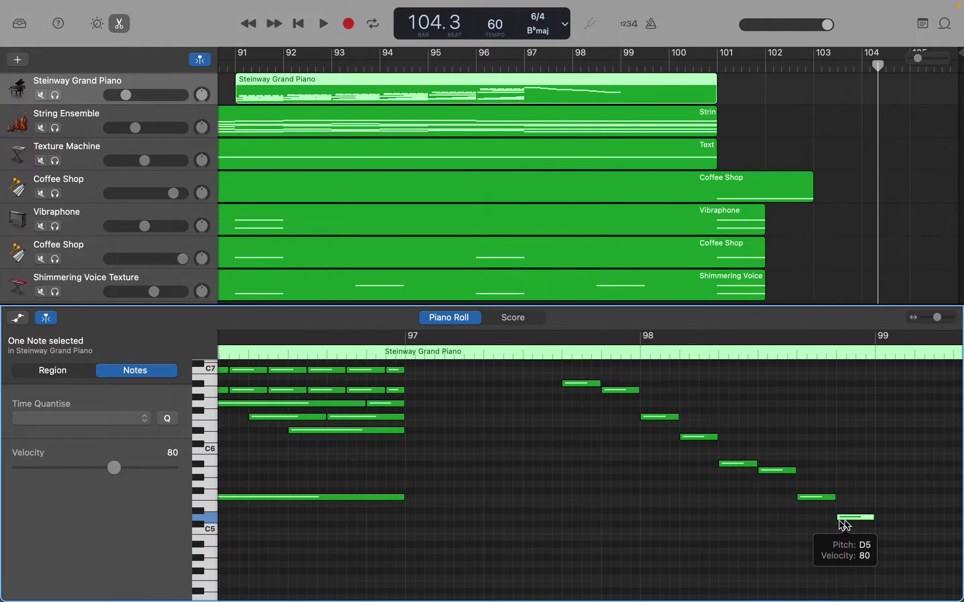
pyautogui.scroll(5, 536, 525)
pyautogui.scroll(-20, 536, 527)
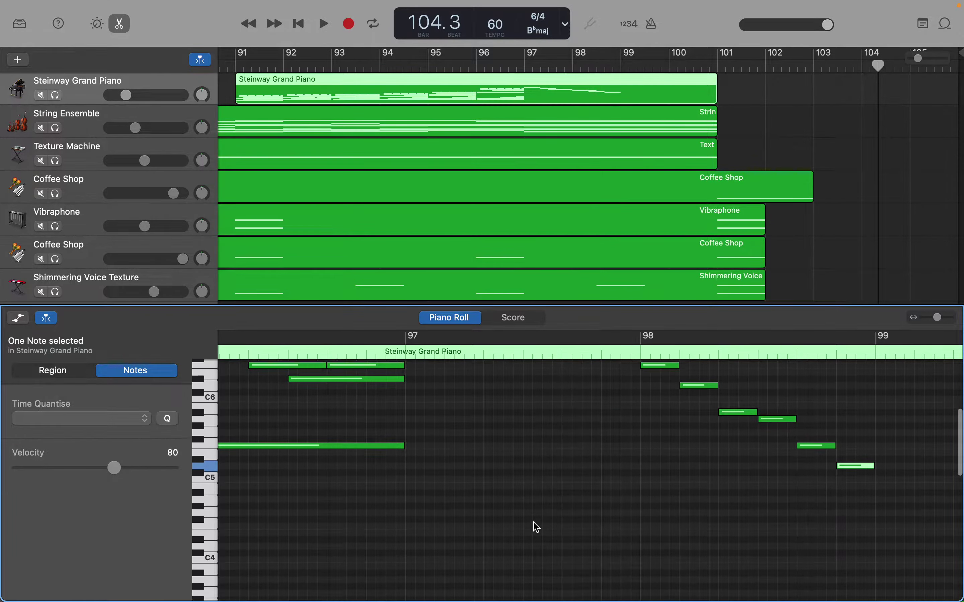
pyautogui.scroll(-5, 536, 526)
pyautogui.scroll(9, 536, 527)
pyautogui.scroll(4, 535, 524)
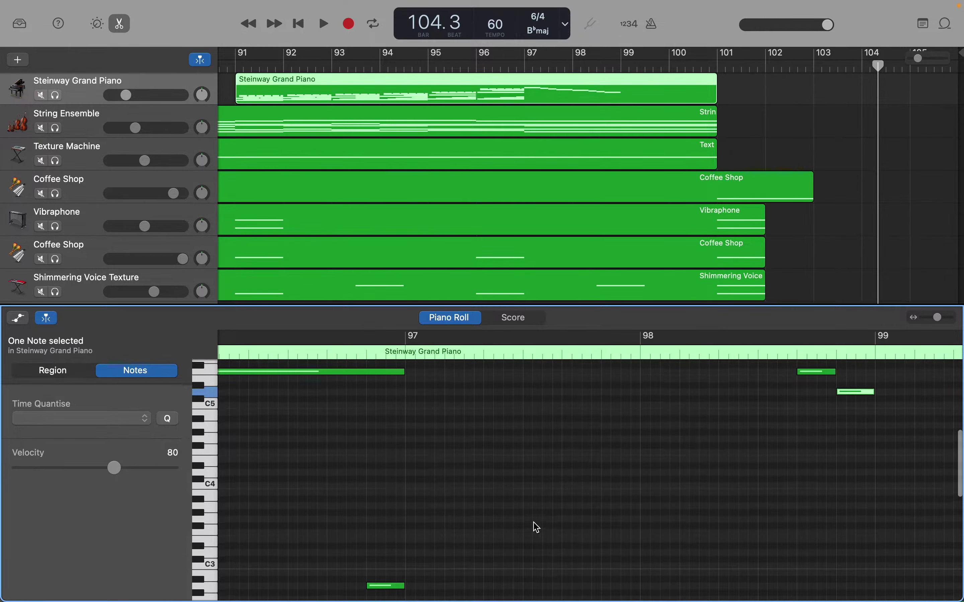
pyautogui.scroll(4, 535, 524)
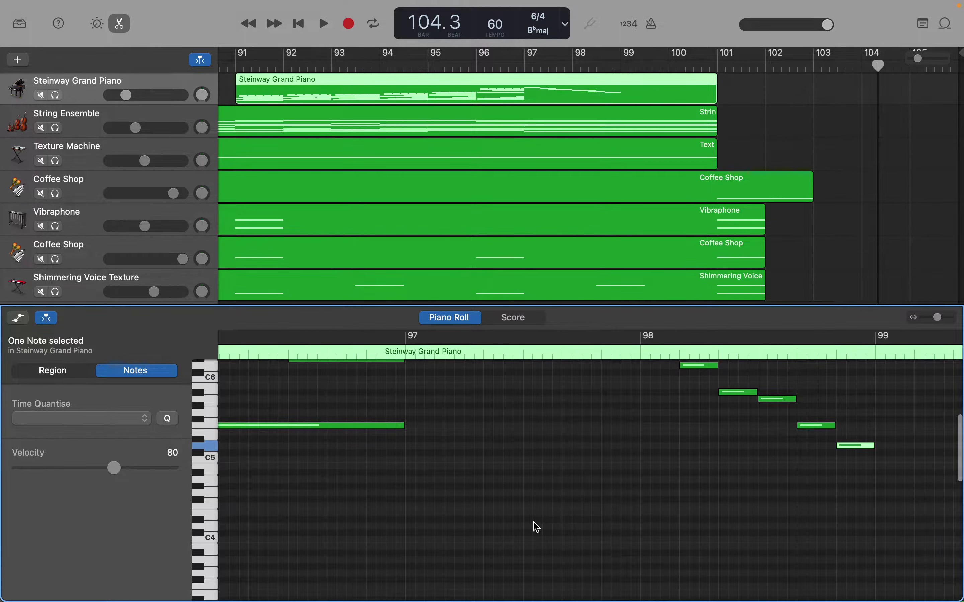
# Add one-beat notes A4, F4 and D4 on beats 6, 5 and 4 of bar 98, working backward beneath the descending run
pyautogui.scroll(-8, 534, 525)
pyautogui.scroll(8, 536, 527)
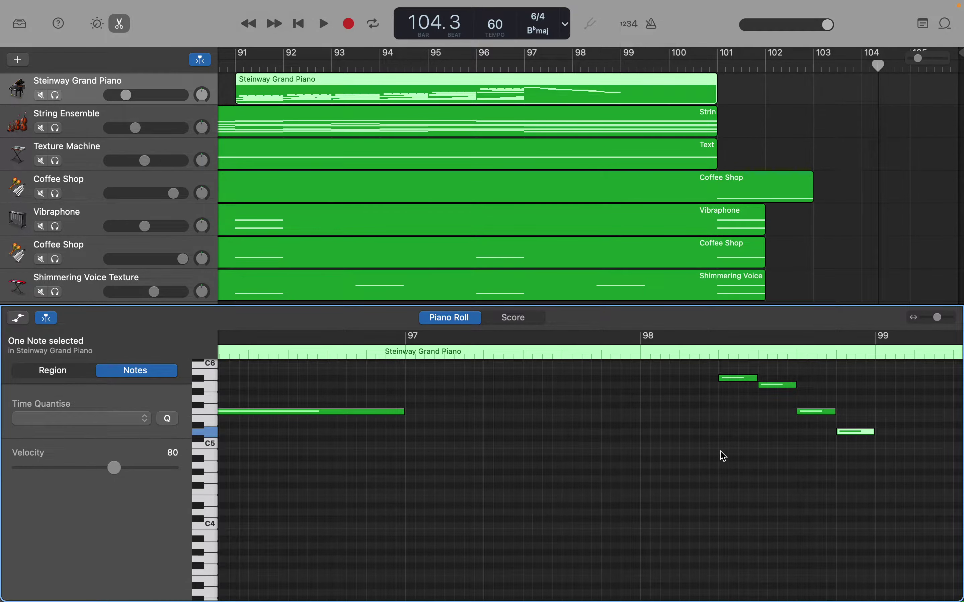
pyautogui.rightClick(841, 465)
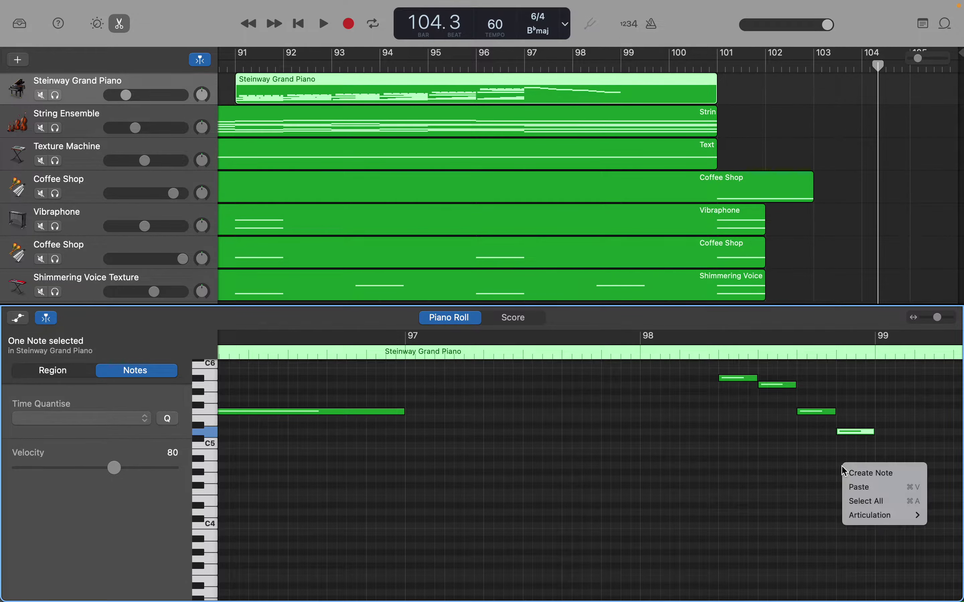
pyautogui.click(850, 472)
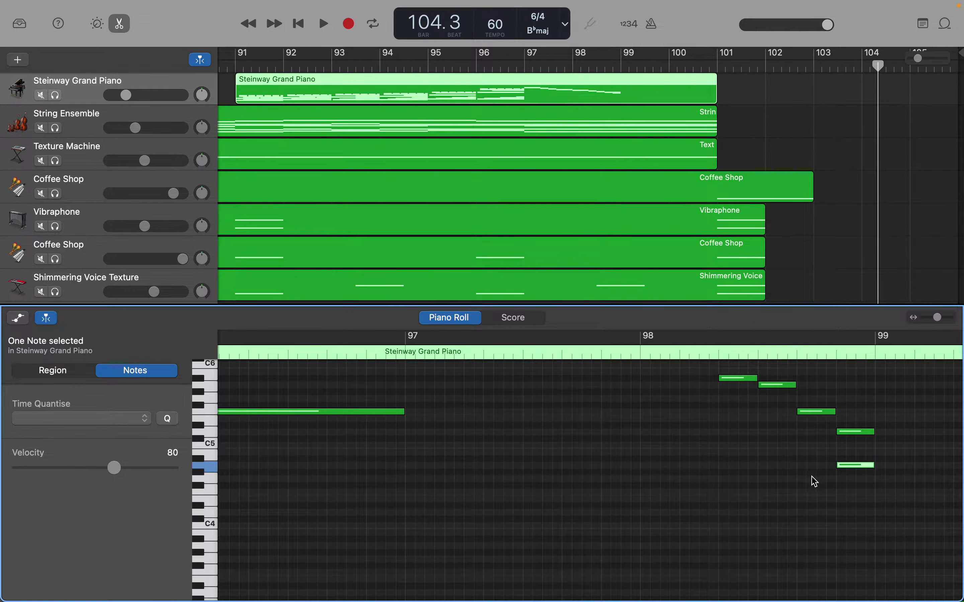
pyautogui.rightClick(803, 491)
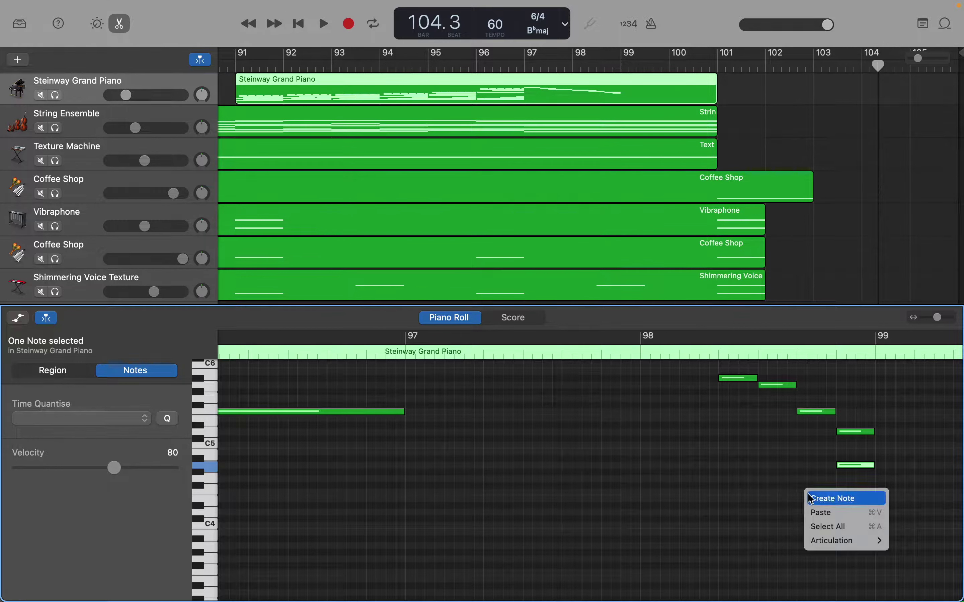
pyautogui.click(811, 498)
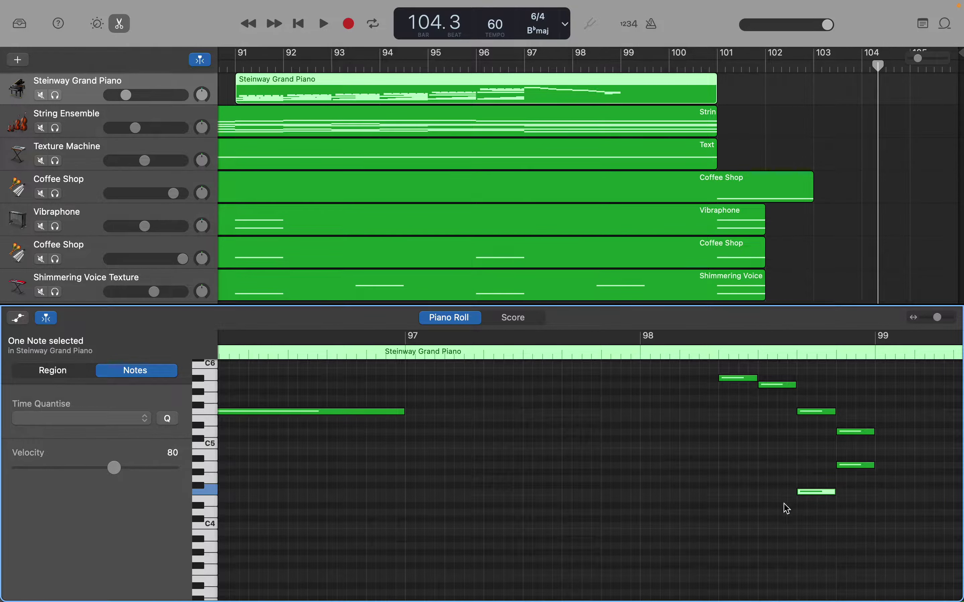
pyautogui.rightClick(762, 513)
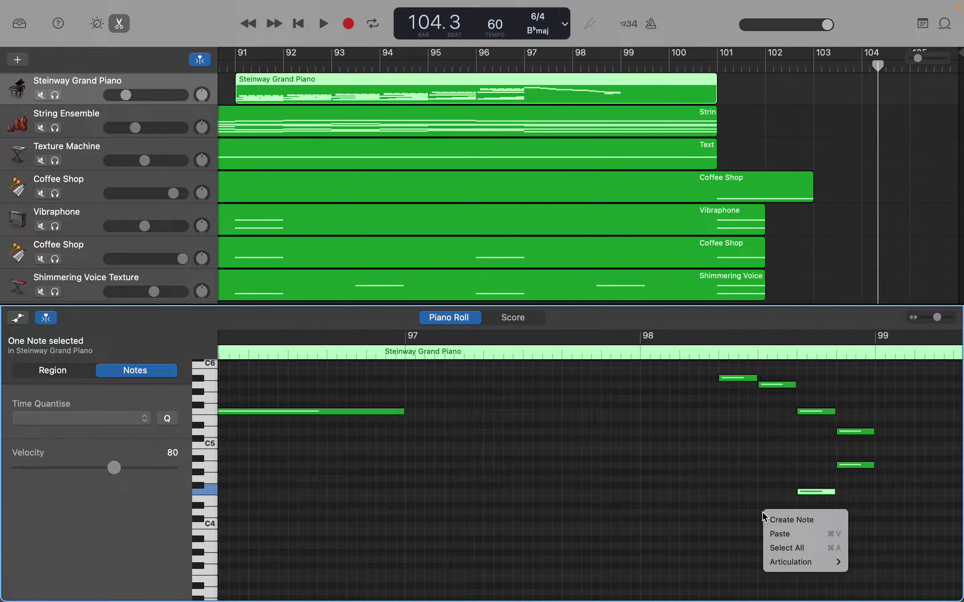
pyautogui.click(781, 519)
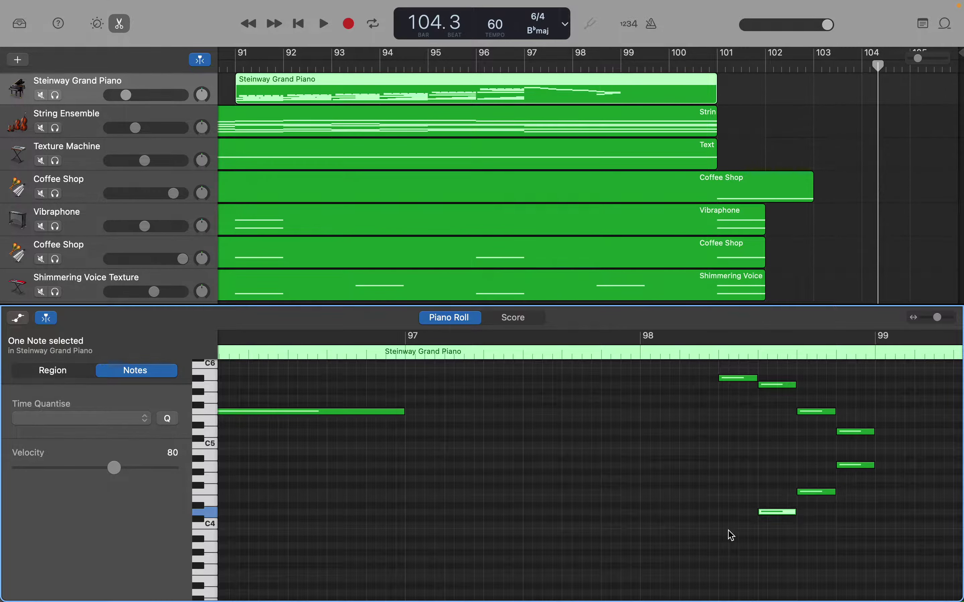
# Continue the lower line backward with one-beat notes B♭3, A3 and F3 on beats 3, 2 and 1 of bar 98
pyautogui.scroll(-2, 729, 531)
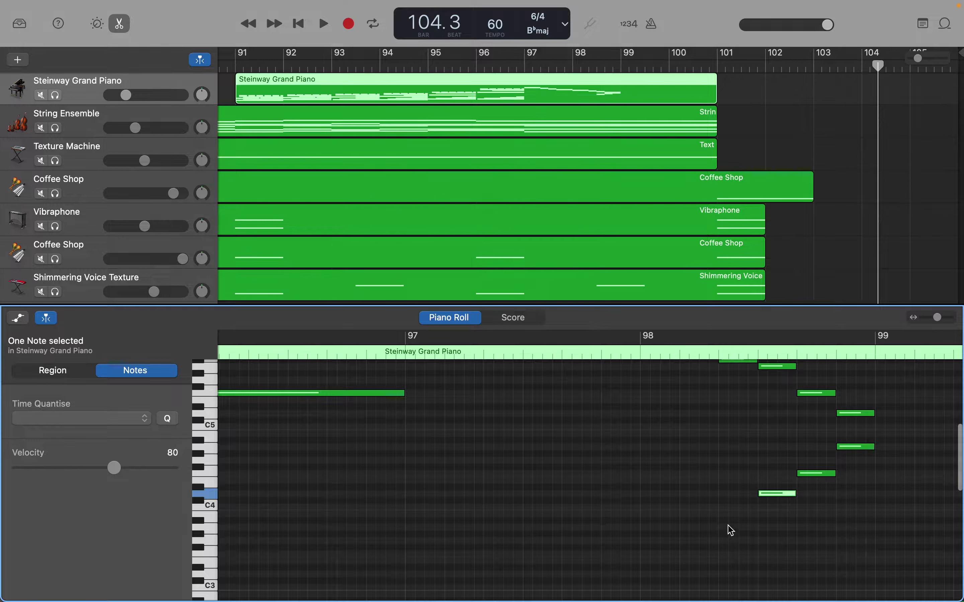
pyautogui.rightClick(727, 521)
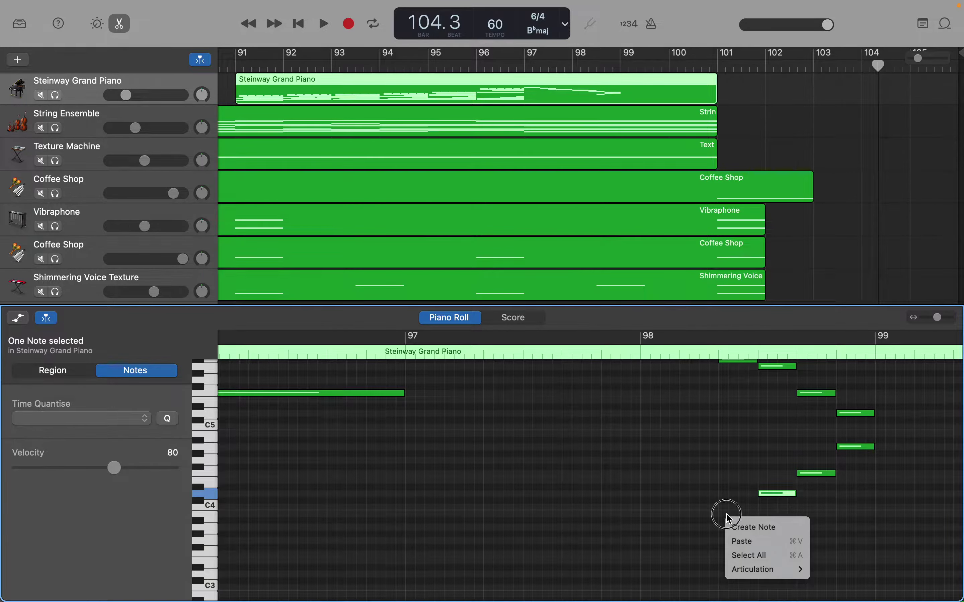
pyautogui.click(728, 517)
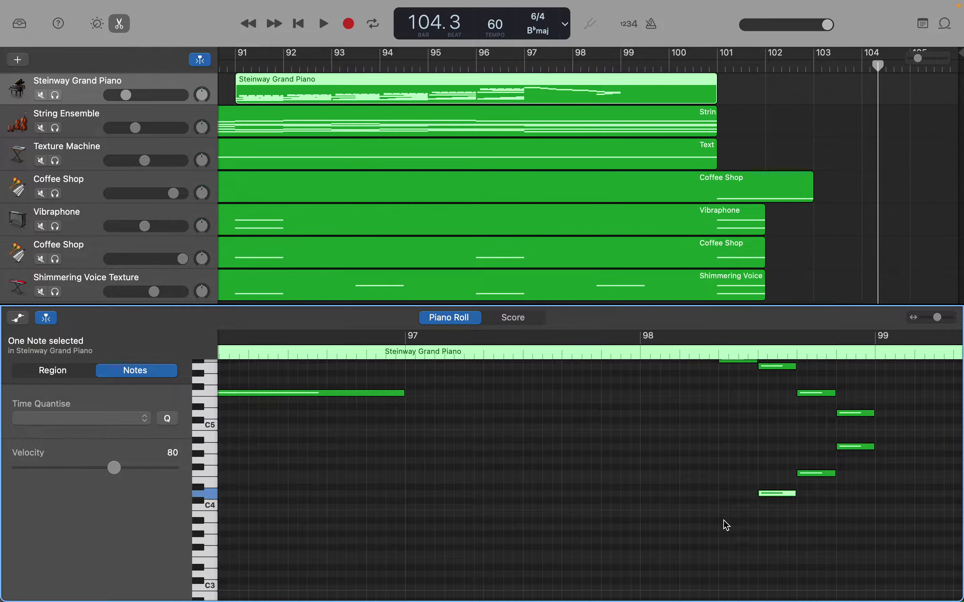
pyautogui.rightClick(727, 519)
pyautogui.click(731, 527)
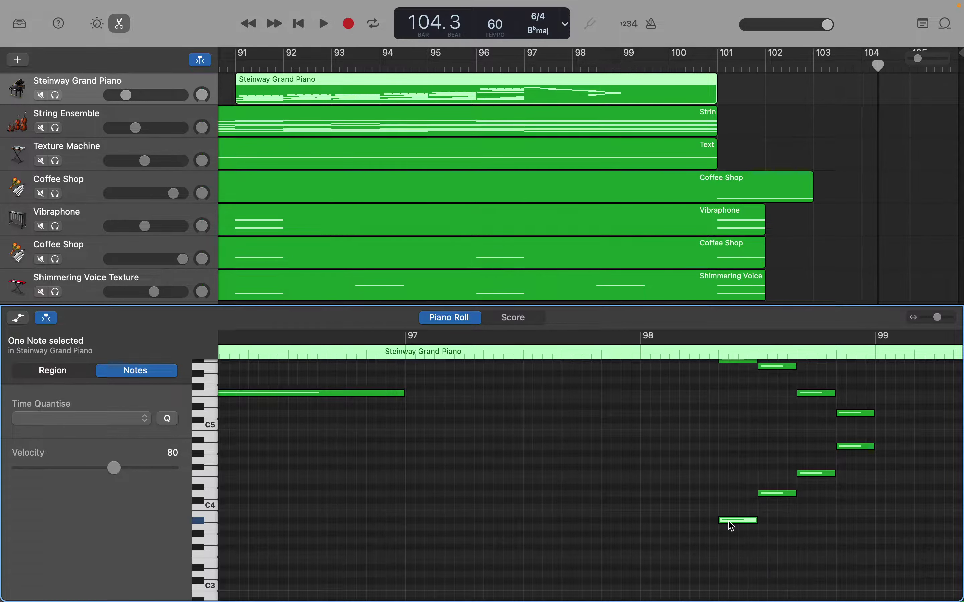
pyautogui.moveTo(729, 521)
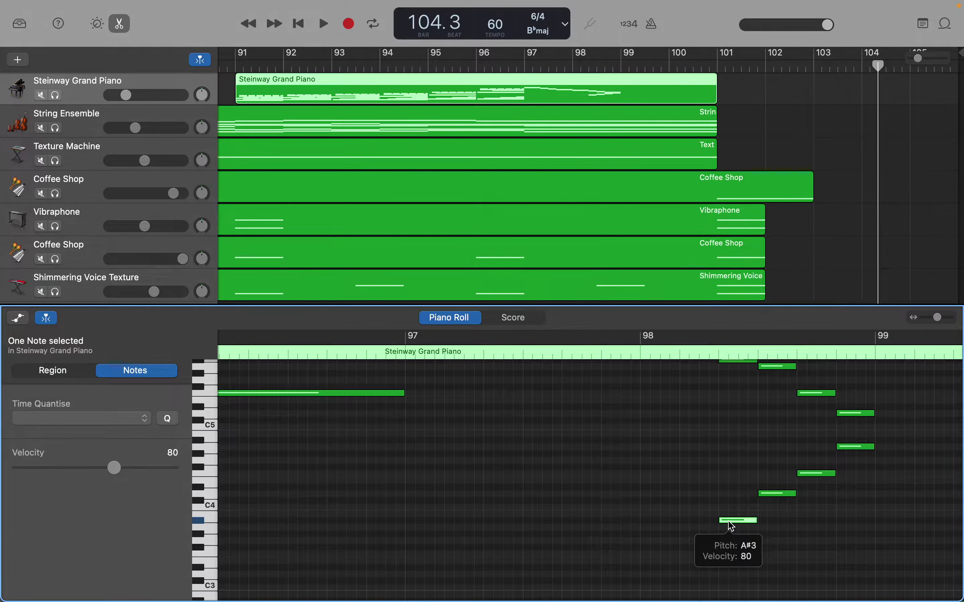
pyautogui.rightClick(691, 530)
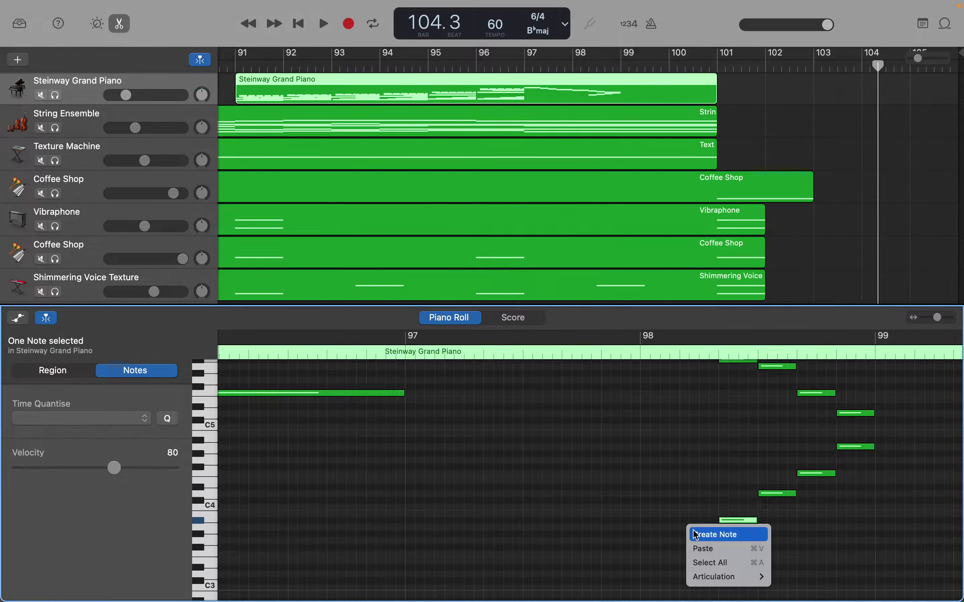
pyautogui.click(695, 534)
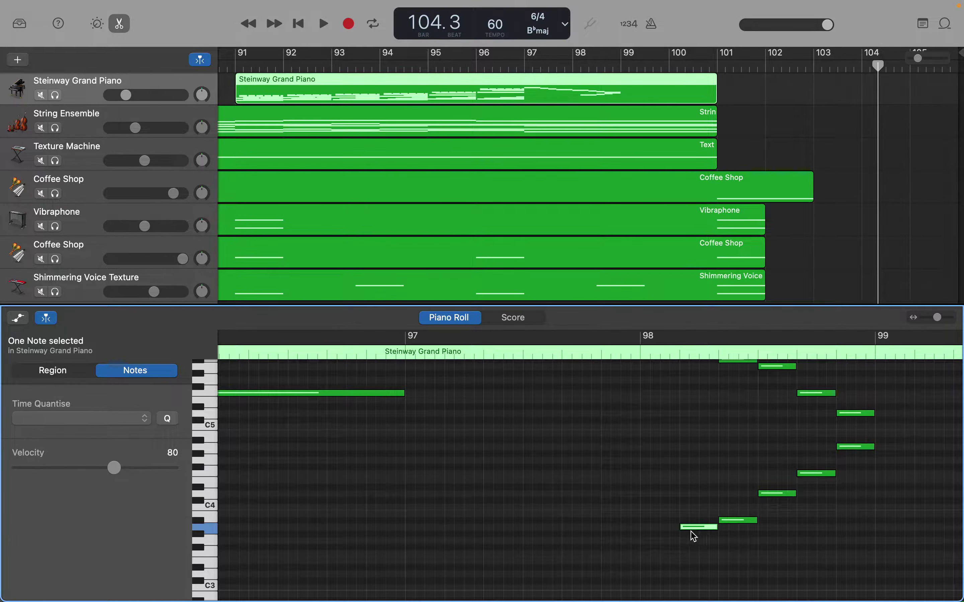
pyautogui.rightClick(648, 552)
pyautogui.click(657, 545)
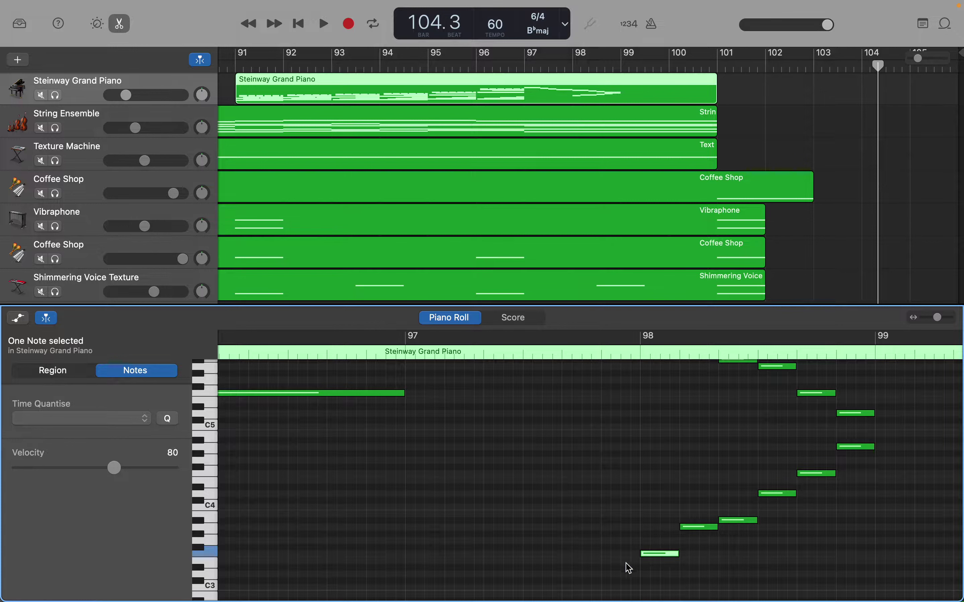
# Add one-beat notes D3, B♭2 and A2 on beats 6, 5 and 4 of bar 97
pyautogui.scroll(-5, 620, 573)
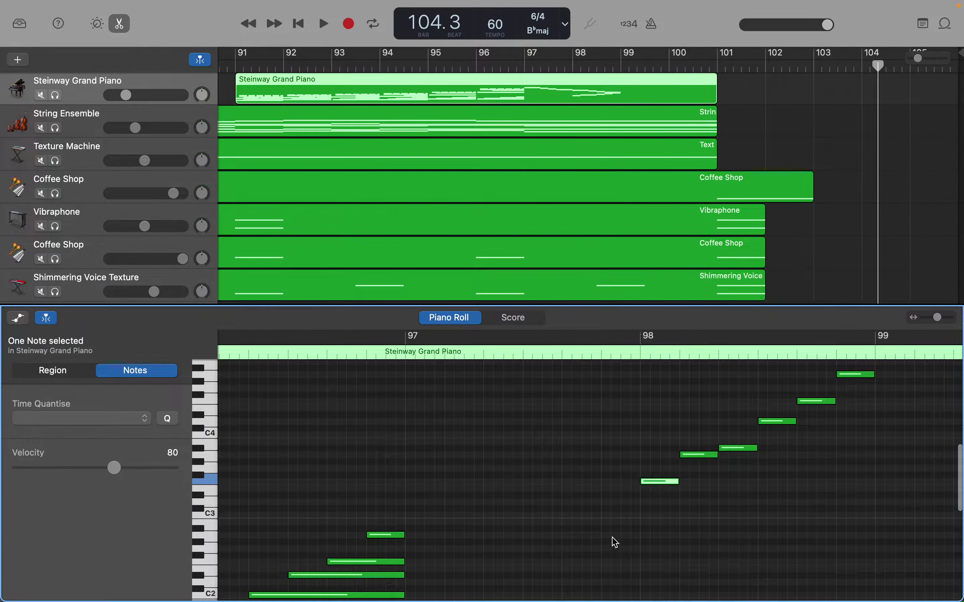
pyautogui.rightClick(606, 502)
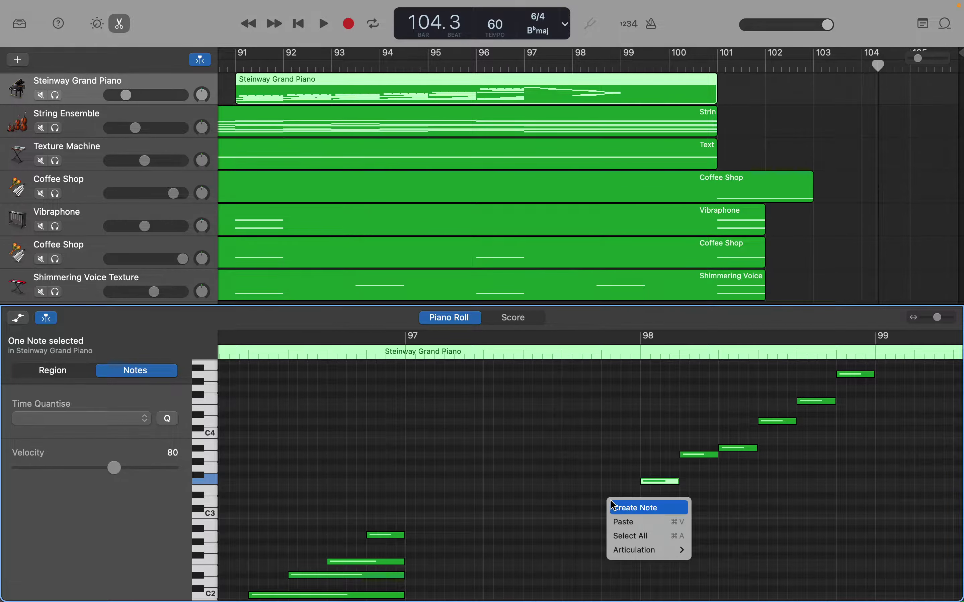
pyautogui.click(616, 506)
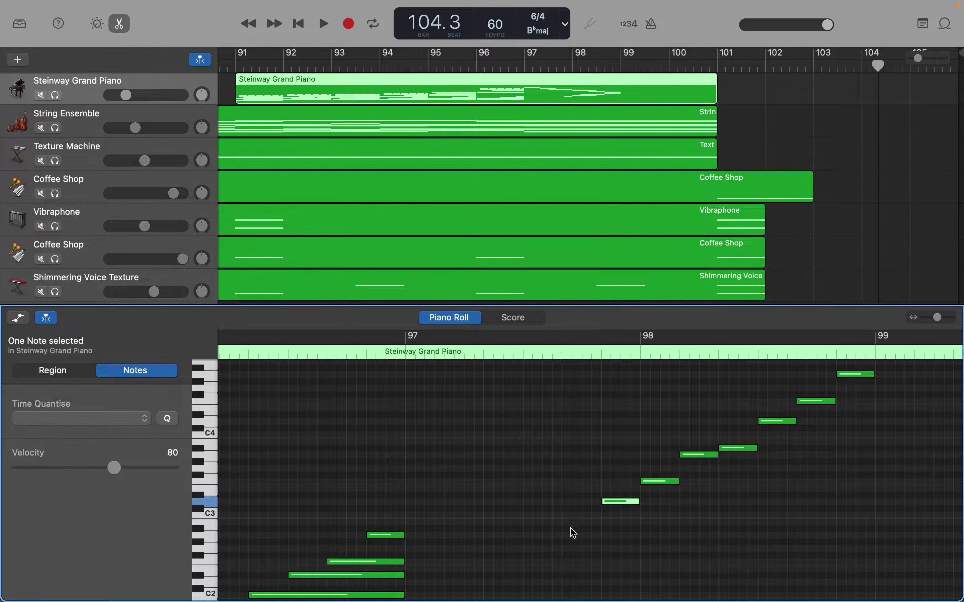
pyautogui.rightClick(569, 529)
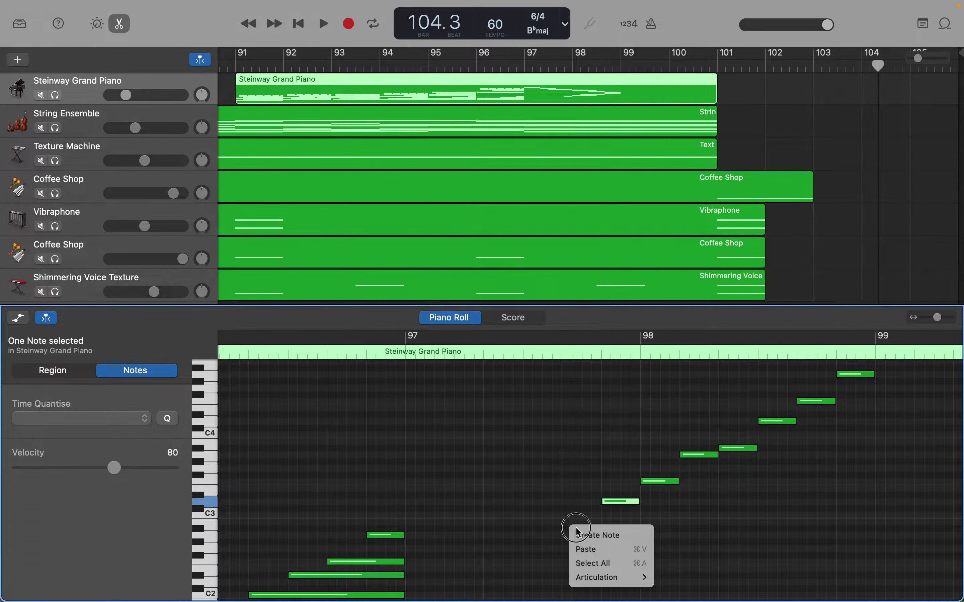
pyautogui.click(550, 529)
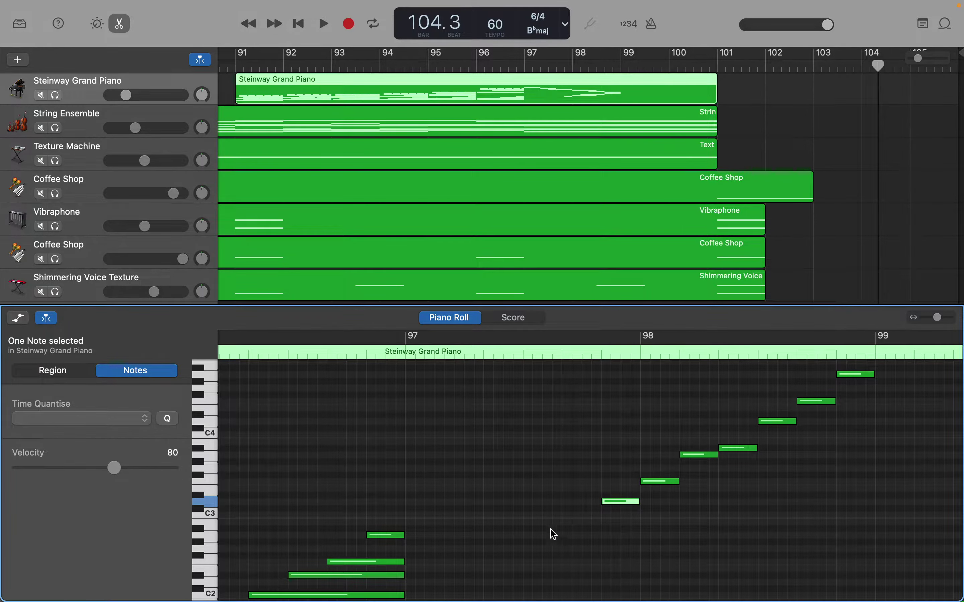
pyautogui.rightClick(571, 533)
pyautogui.click(580, 535)
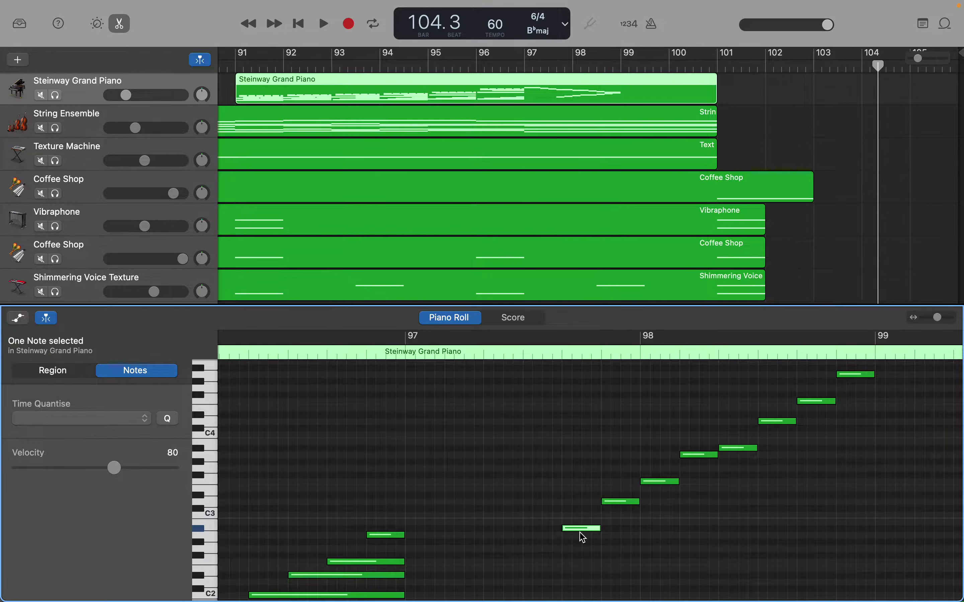
pyautogui.rightClick(530, 540)
pyautogui.click(536, 543)
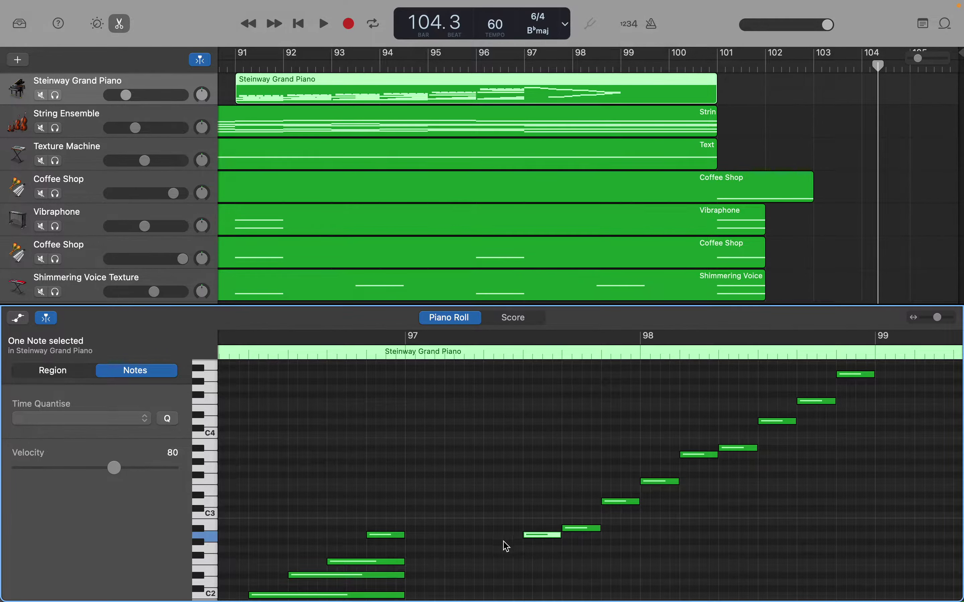
# Complete the lower line with one-beat notes F2, D2 and B♭1 on beats 3, 2 and 1 of bar 97
pyautogui.scroll(-5, 503, 545)
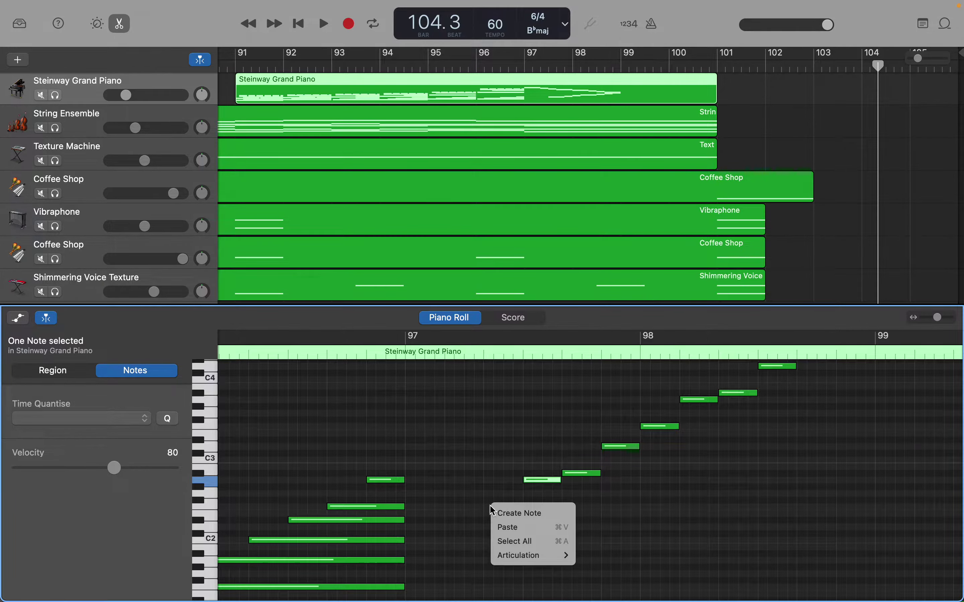
pyautogui.click(501, 513)
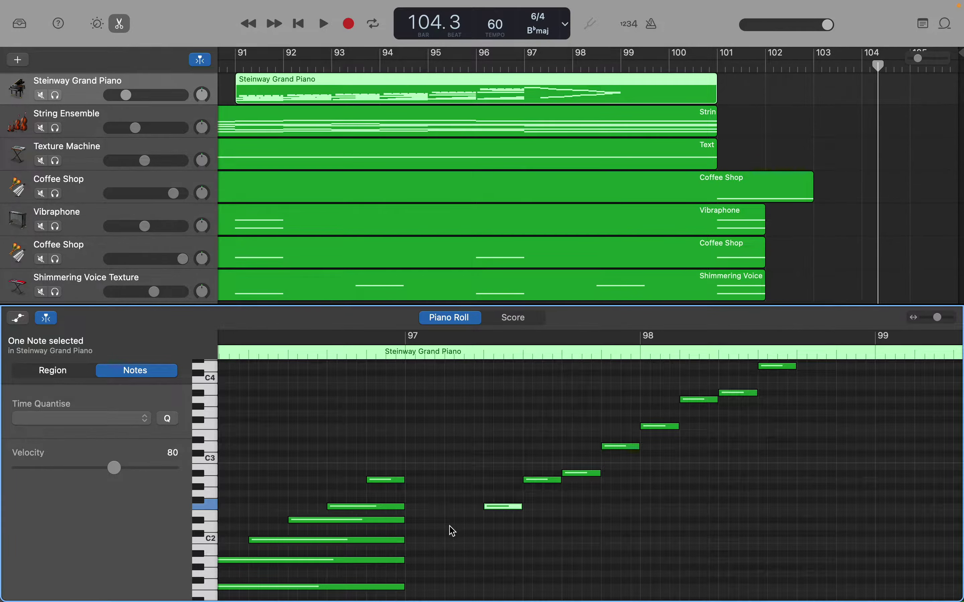
pyautogui.rightClick(453, 531)
pyautogui.click(461, 531)
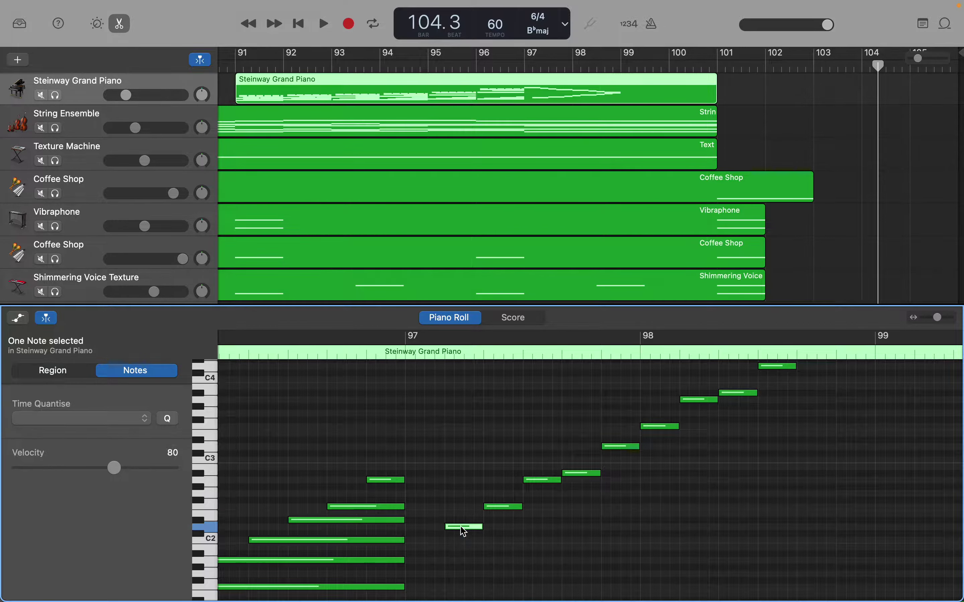
pyautogui.rightClick(410, 556)
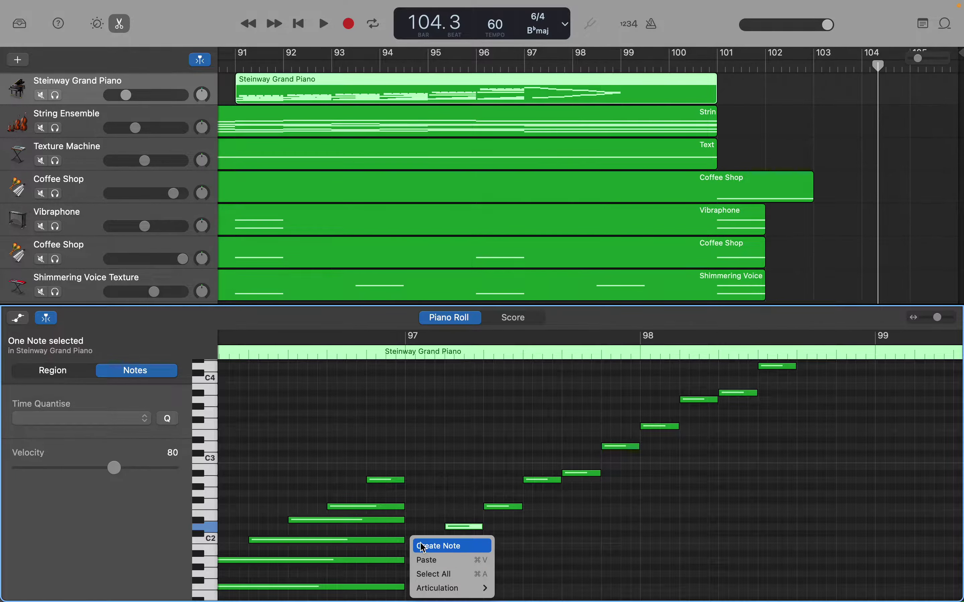
pyautogui.click(423, 546)
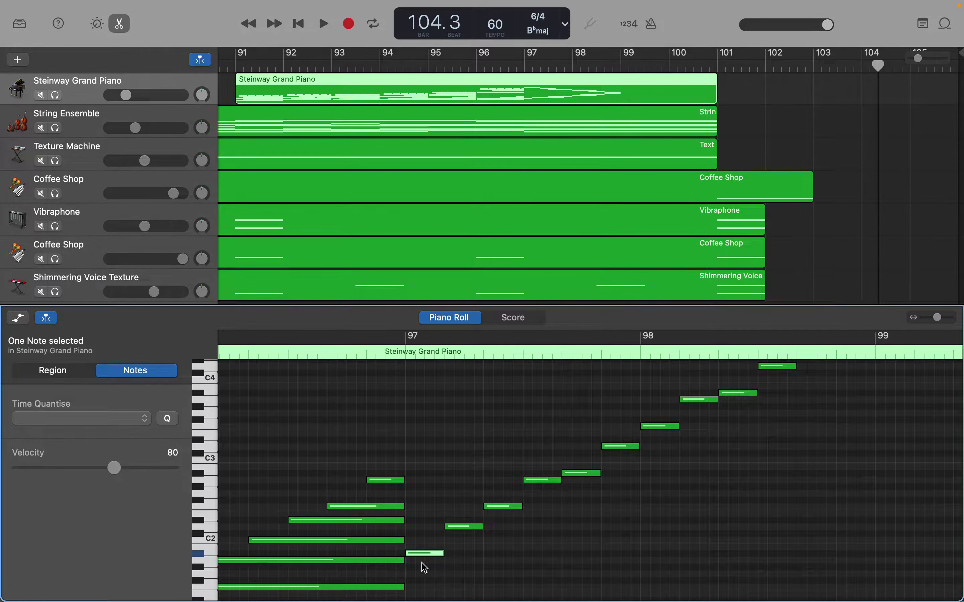
# Try extending the bar 97 notes B♭1, D2, F2 and A2 so each sustains until the start of bar 99
pyautogui.moveTo(440, 552); pyautogui.dragTo(874, 543)
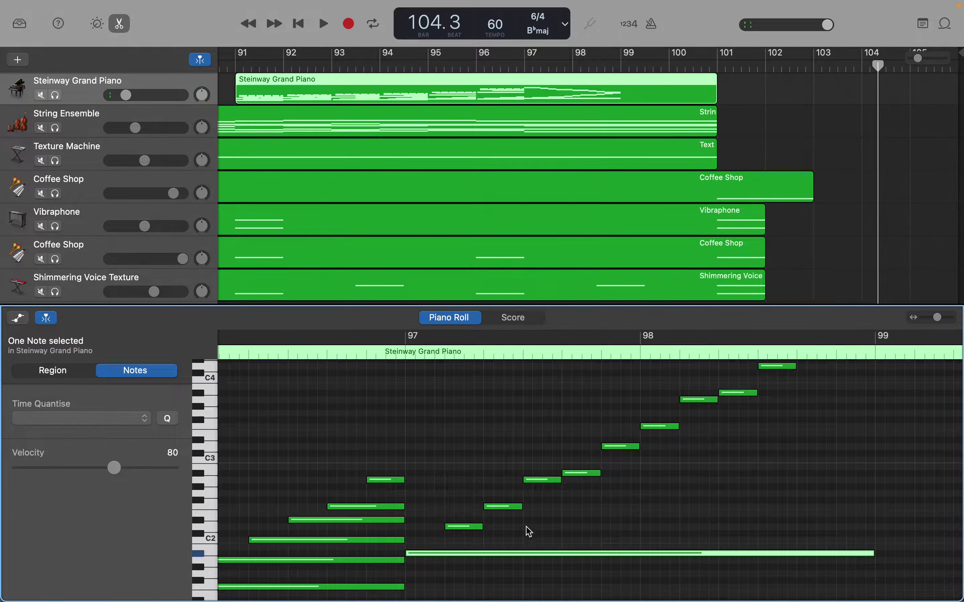
pyautogui.moveTo(482, 527); pyautogui.dragTo(874, 519)
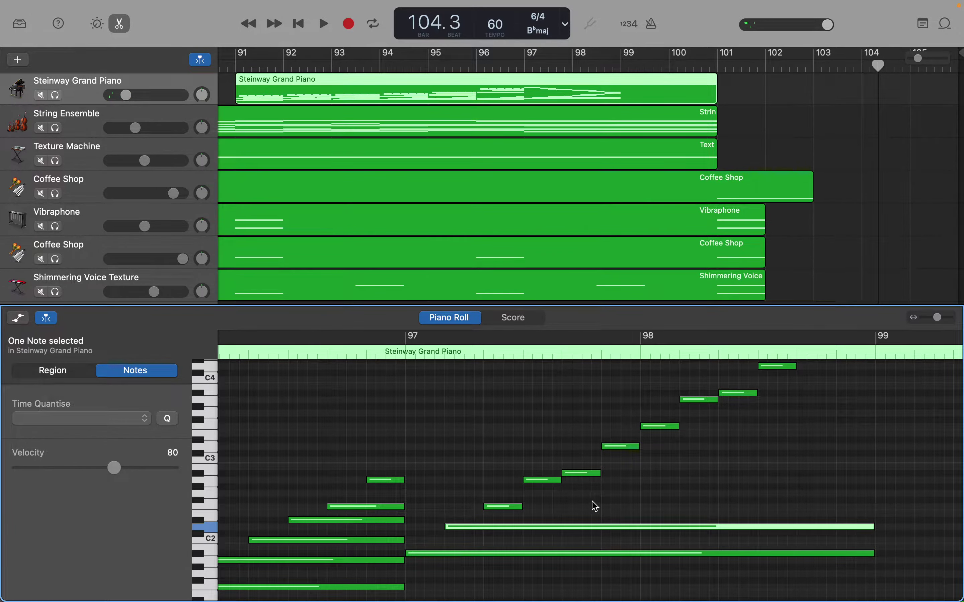
pyautogui.moveTo(521, 507); pyautogui.dragTo(874, 505)
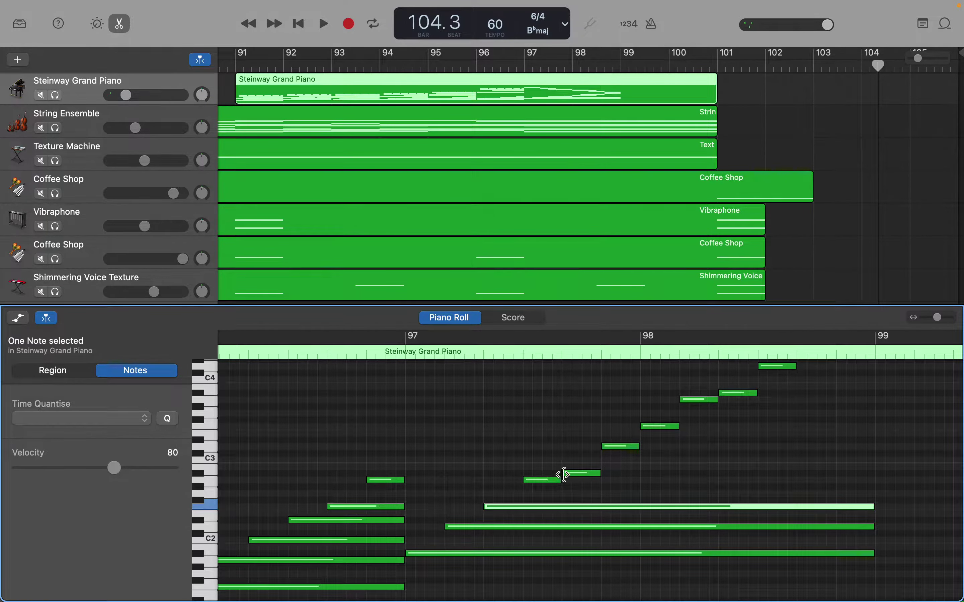
pyautogui.moveTo(562, 480); pyautogui.dragTo(873, 477)
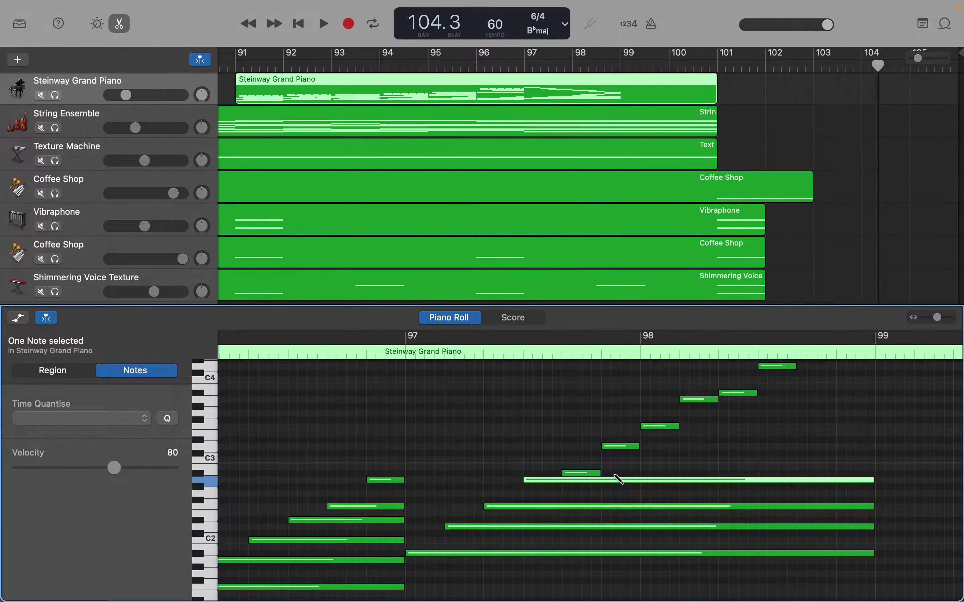
# Undo the four length extensions on the lowest notes of bar 97
pyautogui.press('super+z')
pyautogui.press('super+z')
pyautogui.press('super+z')
pyautogui.press('super+z')
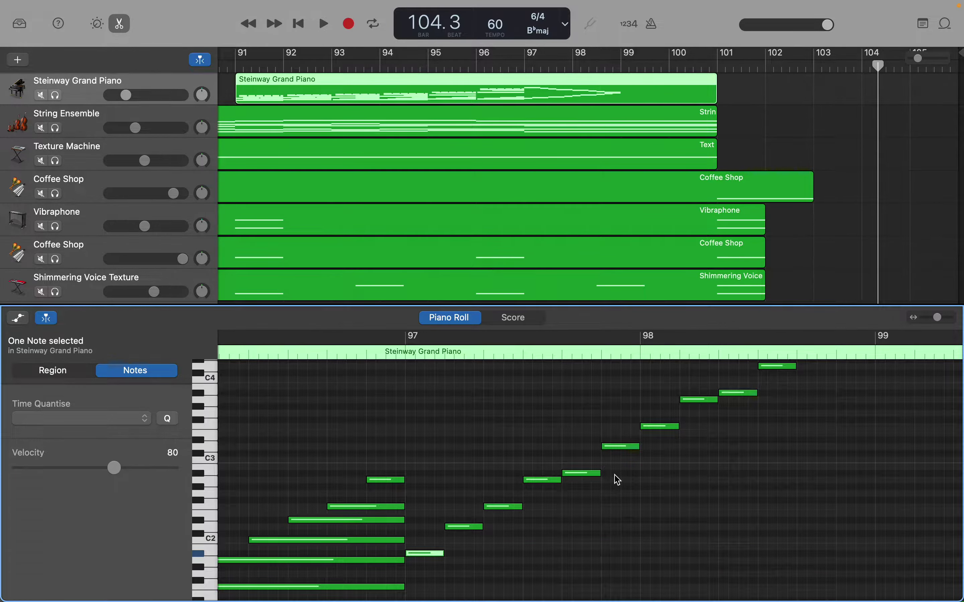
# Examine the upper and lower runs where they converge at the end of bar 98, and the space after bar 99
pyautogui.scroll(10, 617, 481)
pyautogui.hscroll(3, 617, 480)
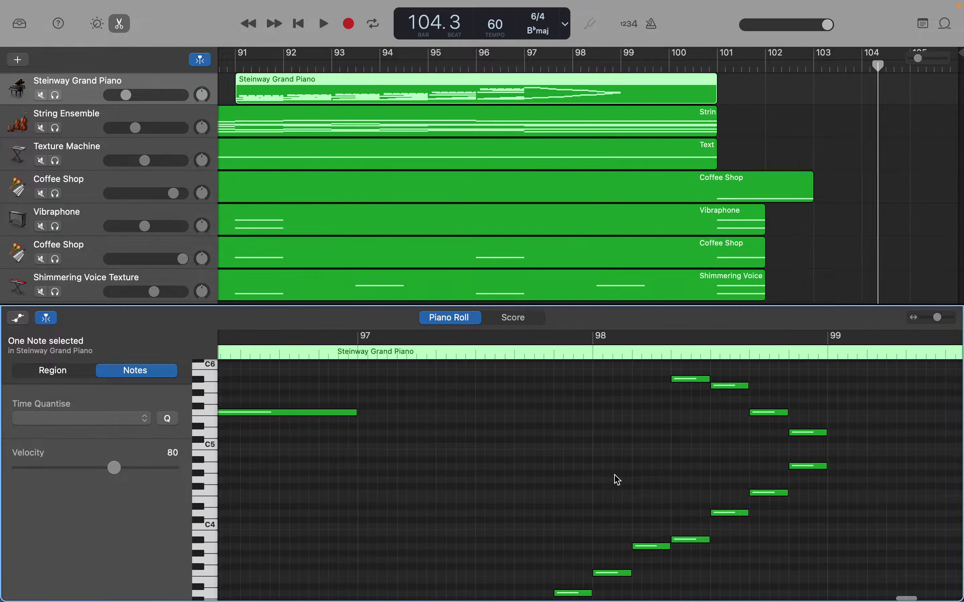
pyautogui.hscroll(5, 617, 480)
pyautogui.scroll(3, 618, 480)
pyautogui.hscroll(2, 617, 480)
pyautogui.scroll(3, 617, 480)
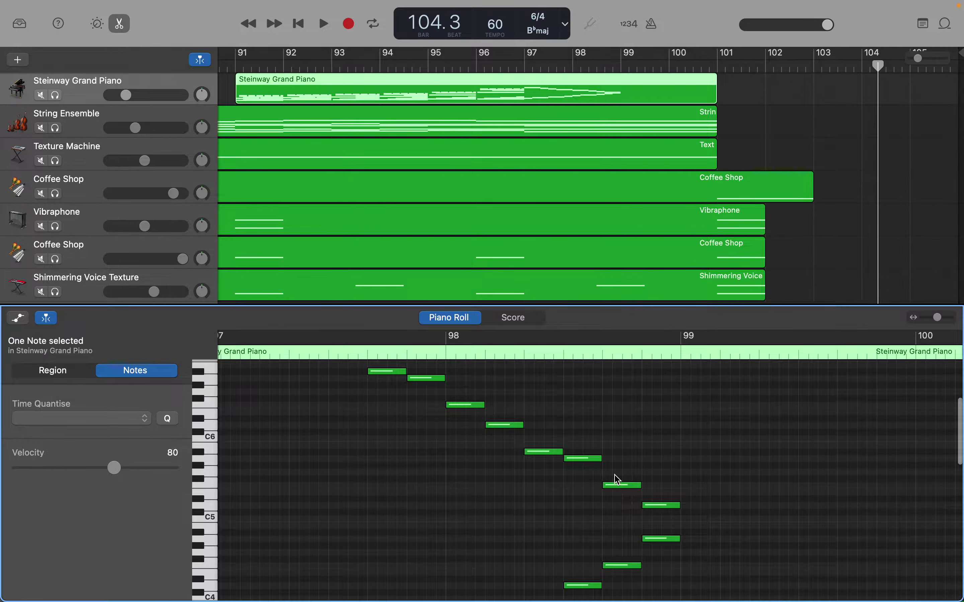
pyautogui.scroll(-15, 618, 480)
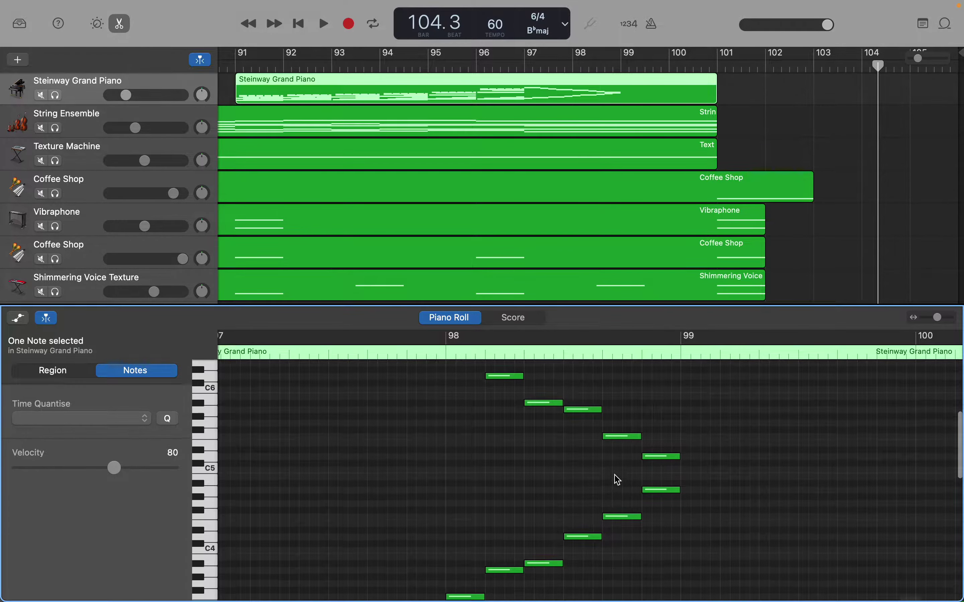
# Create a note about one beat long at the start of bar 99 and lower it to B♭-1
pyautogui.scroll(-4, 617, 481)
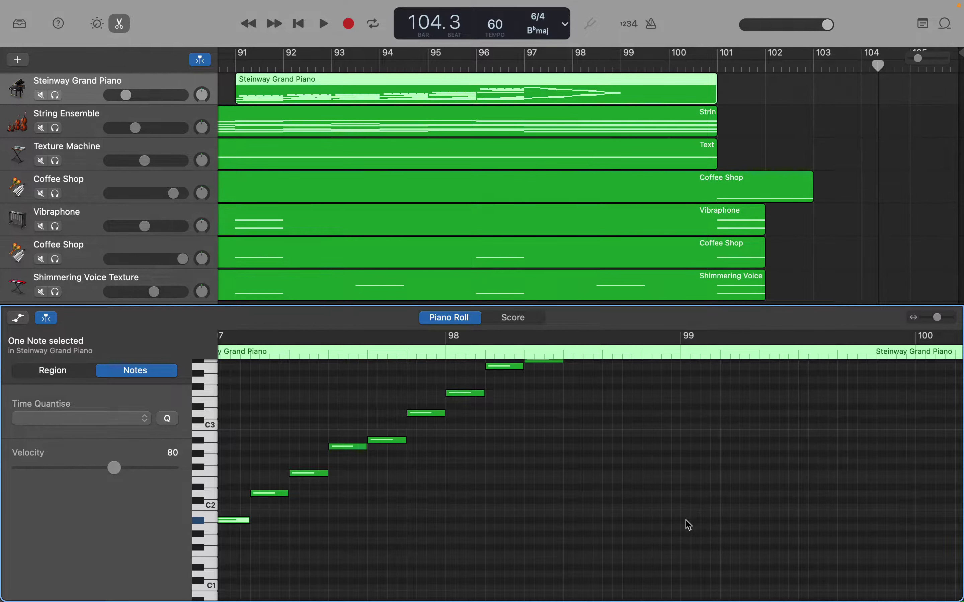
pyautogui.rightClick(687, 521)
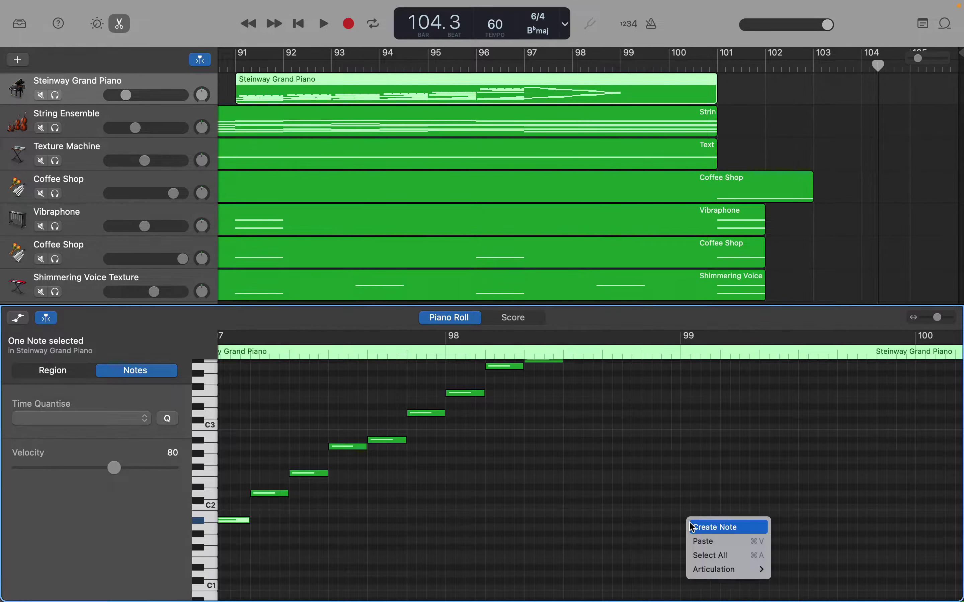
pyautogui.click(692, 526)
pyautogui.hscroll(5, 704, 539)
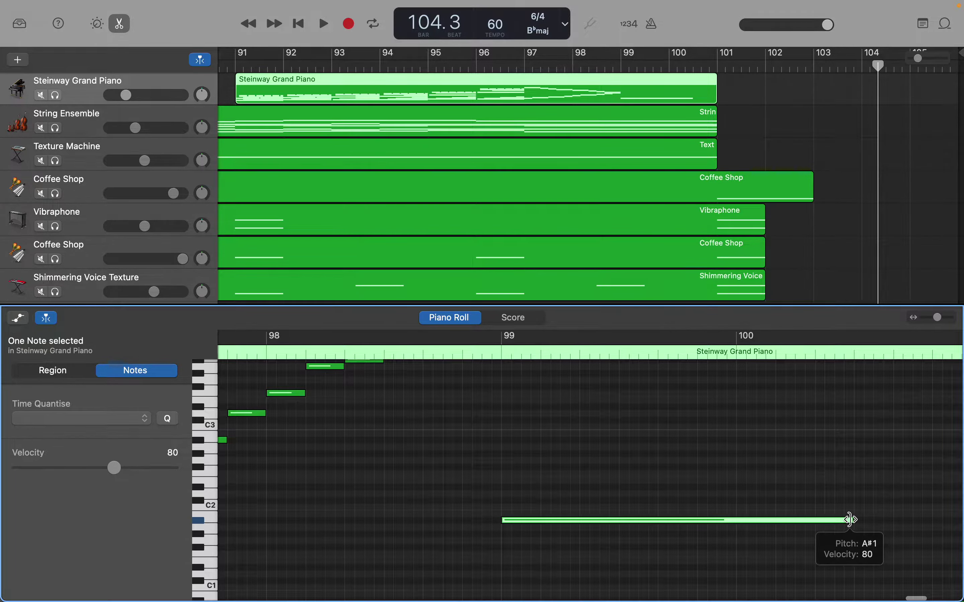
pyautogui.moveTo(851, 524); pyautogui.dragTo(510, 476)
pyautogui.scroll(3, 510, 477)
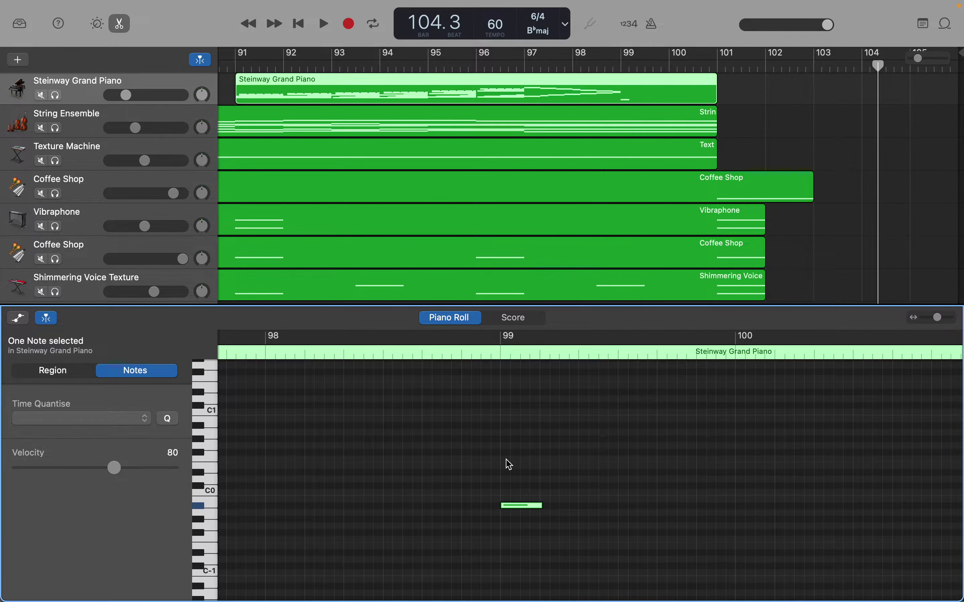
# Stack notes F0, D1 and A1 above the lowest note at the start of bar 99, each about one beat long
pyautogui.rightClick(507, 460)
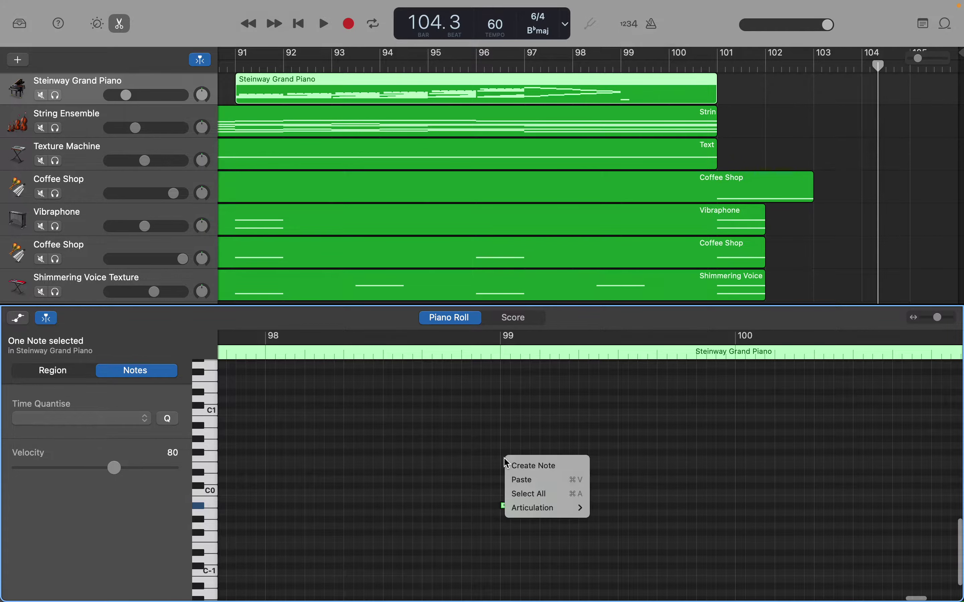
pyautogui.click(525, 465)
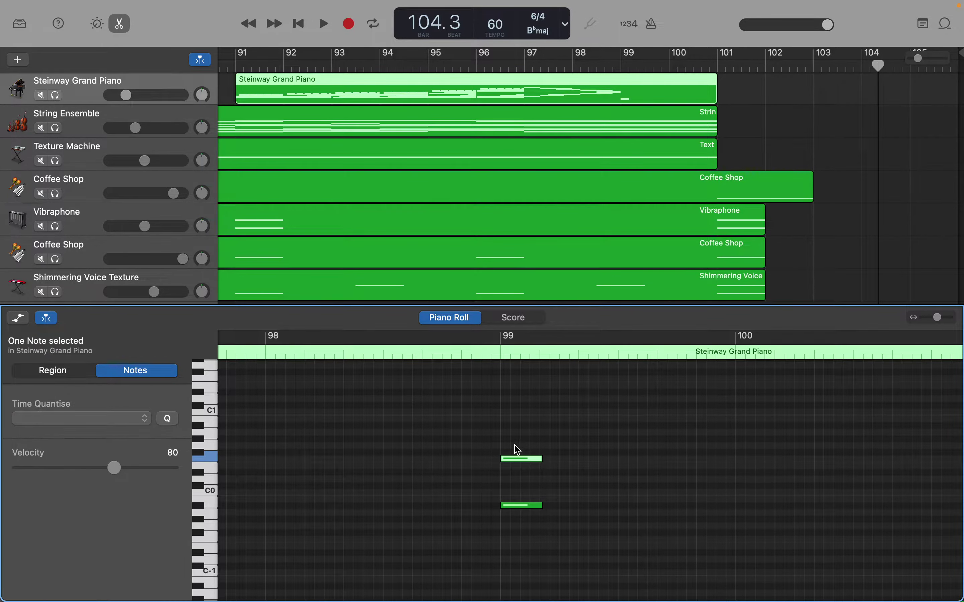
pyautogui.rightClick(507, 404)
pyautogui.click(514, 405)
pyautogui.scroll(2, 518, 406)
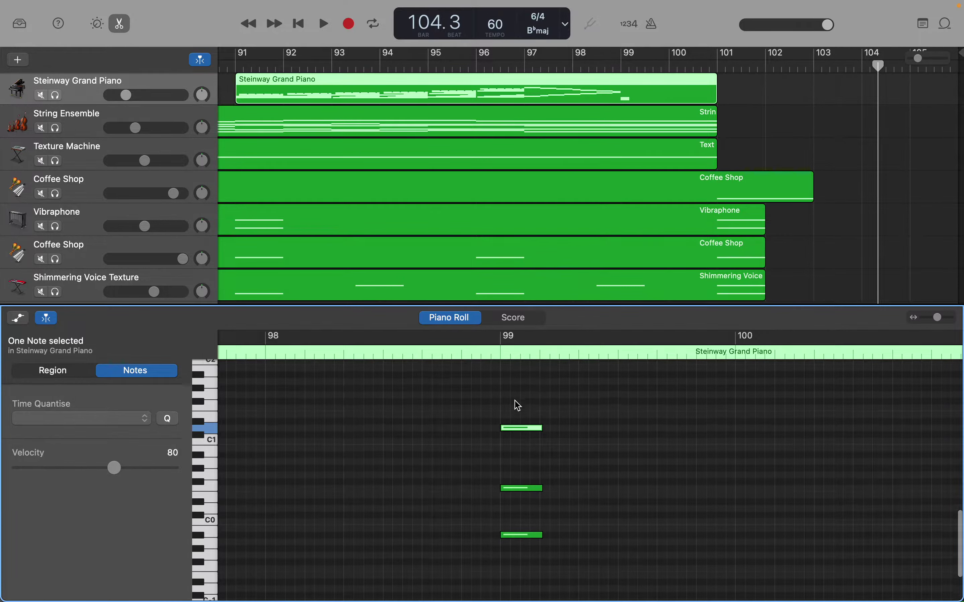
pyautogui.scroll(2, 518, 406)
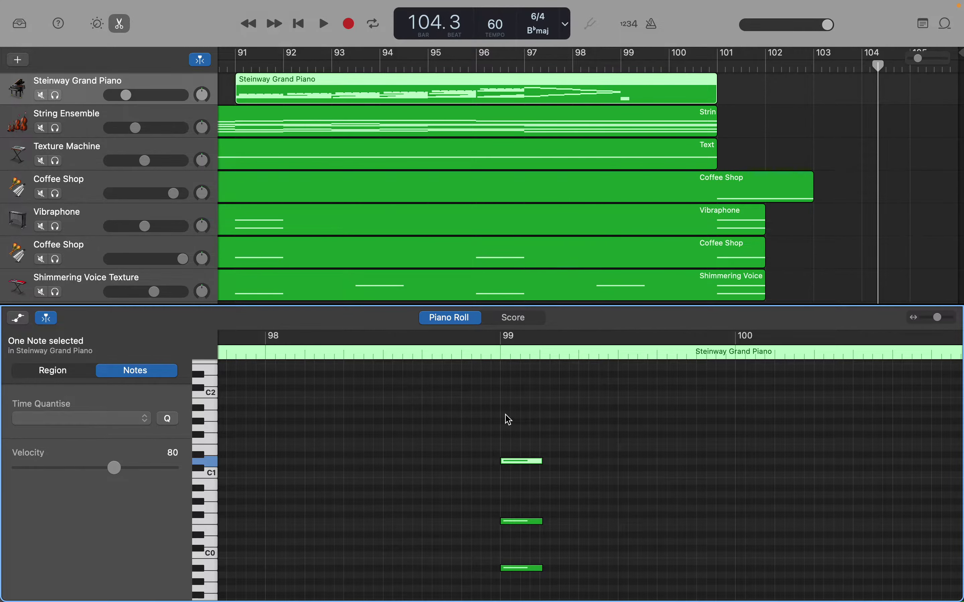
pyautogui.rightClick(505, 416)
pyautogui.click(518, 422)
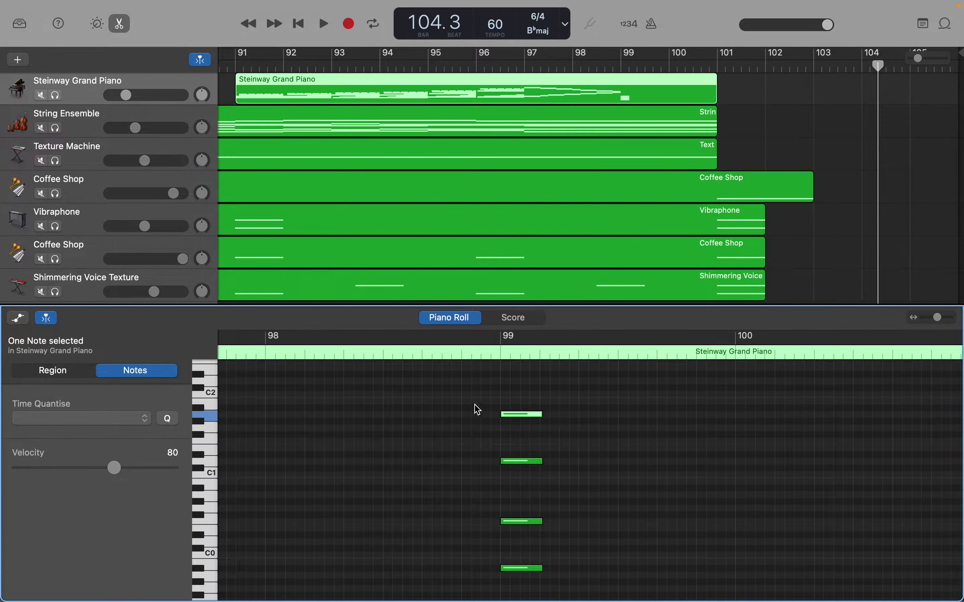
# Try duplicating the four-note chord from the start of bar 99 onto beat 2
pyautogui.moveTo(470, 400); pyautogui.dragTo(567, 576)
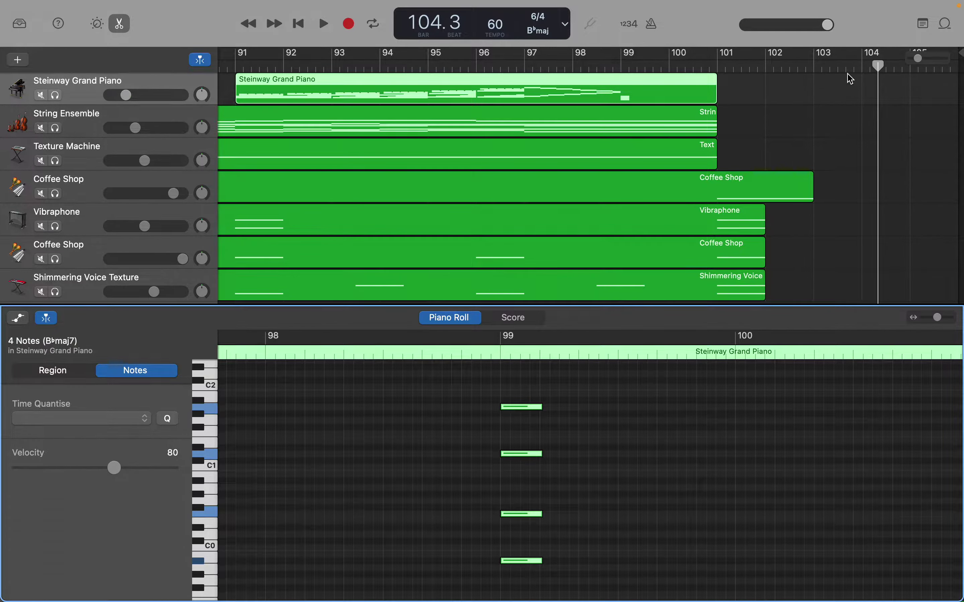
pyautogui.moveTo(872, 68); pyautogui.dragTo(631, 102)
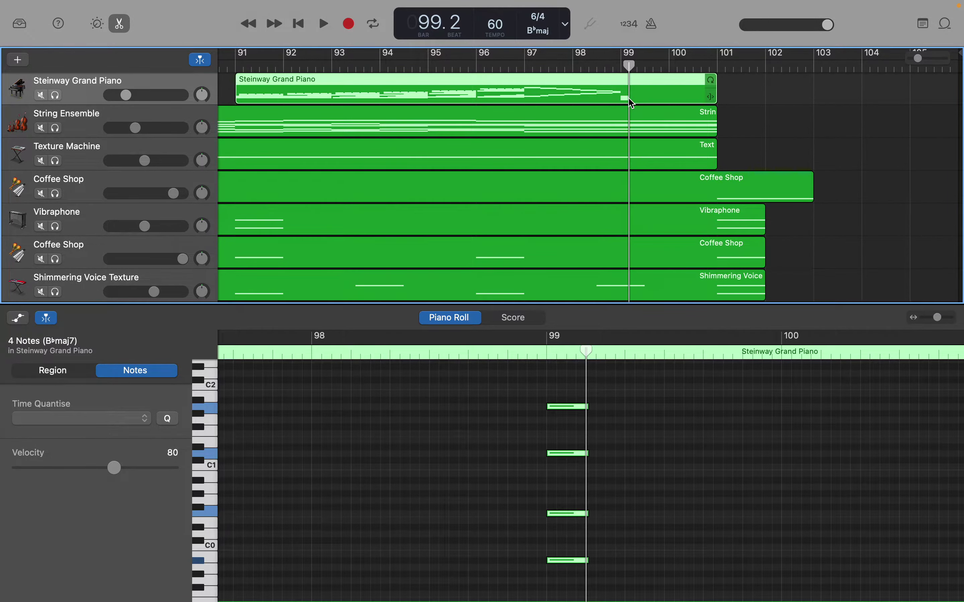
pyautogui.press('super+v')
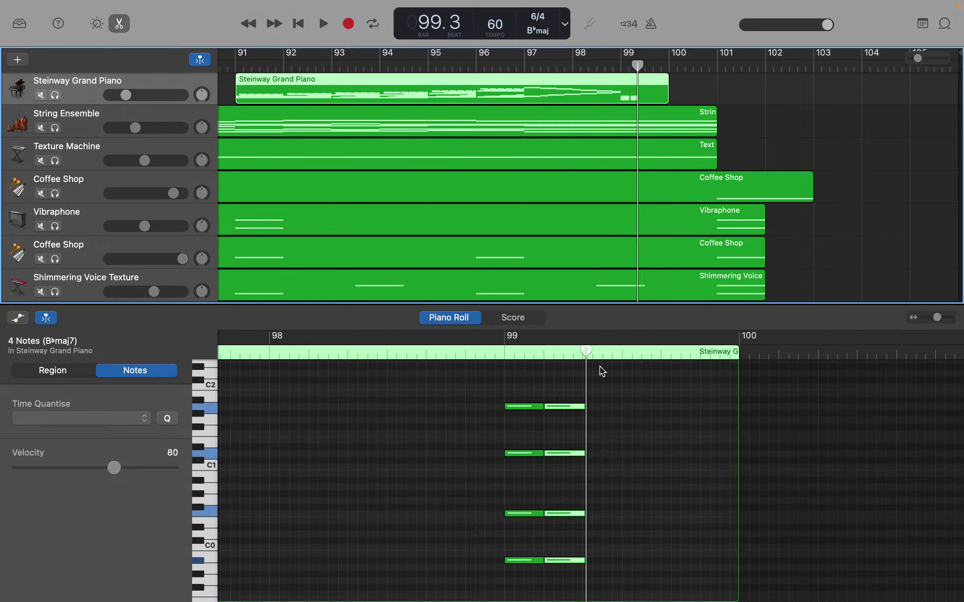
# Try raising the duplicated beat 2 chord three octaves to B♭2, F3, D4 and A4
pyautogui.moveTo(563, 410); pyautogui.dragTo(564, 372)
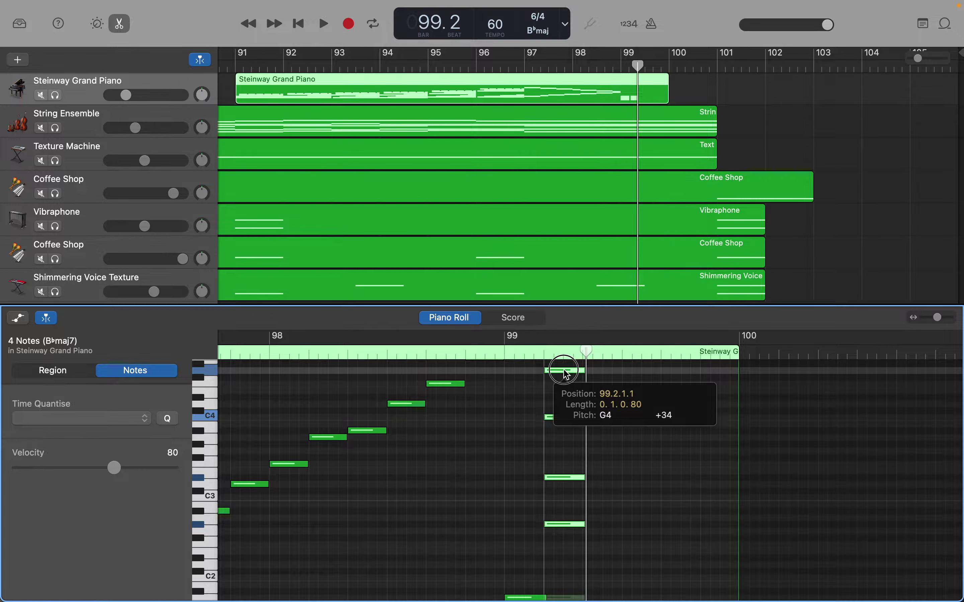
pyautogui.moveTo(564, 370); pyautogui.dragTo(566, 364)
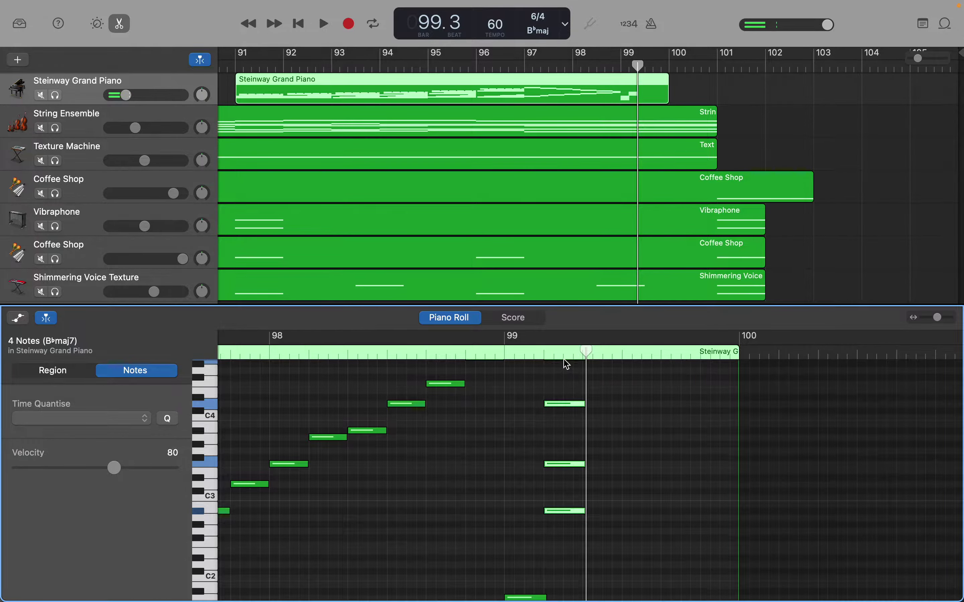
pyautogui.scroll(-6, 566, 364)
pyautogui.scroll(-3, 566, 364)
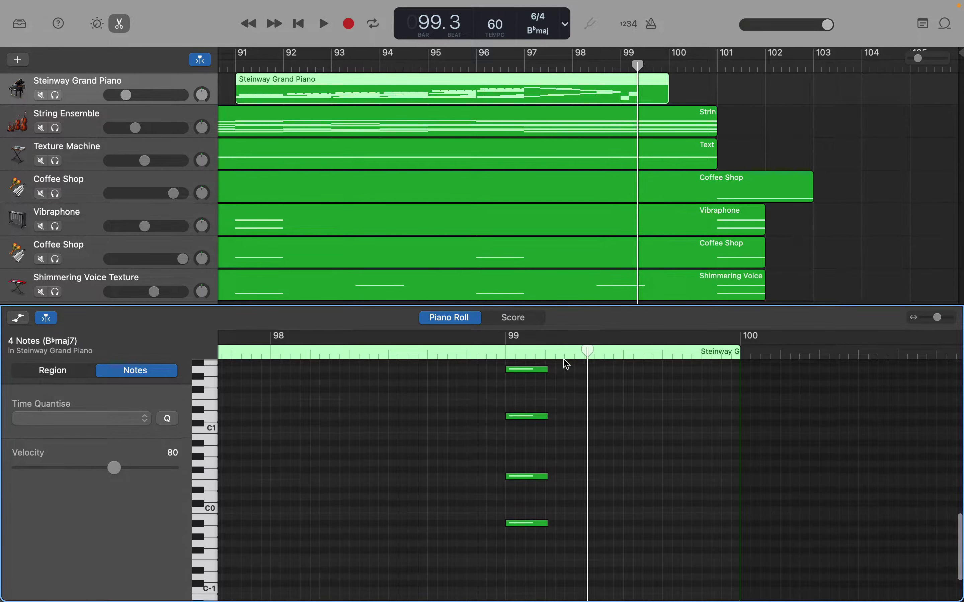
pyautogui.scroll(5, 566, 364)
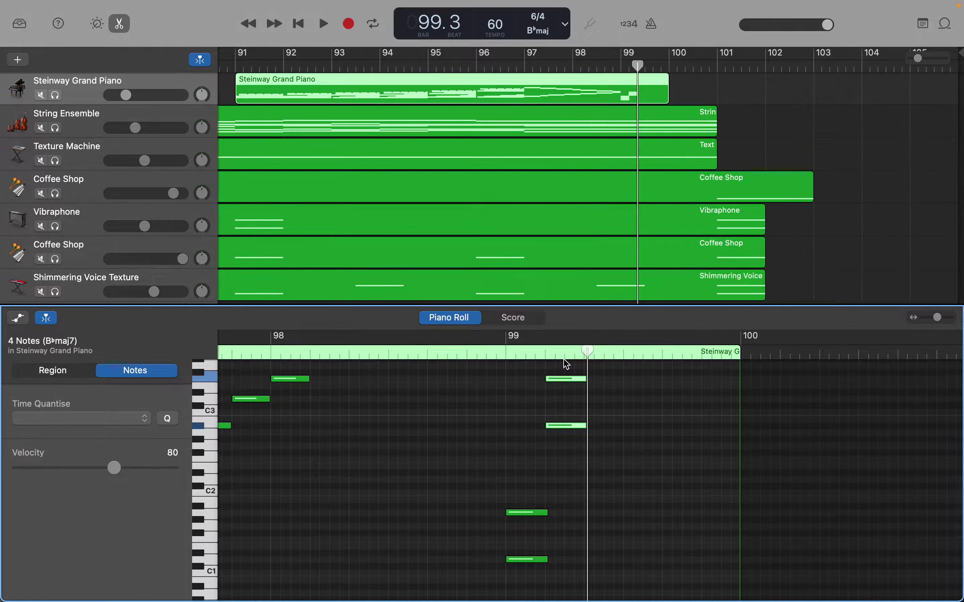
pyautogui.click(547, 498)
pyautogui.scroll(5, 546, 500)
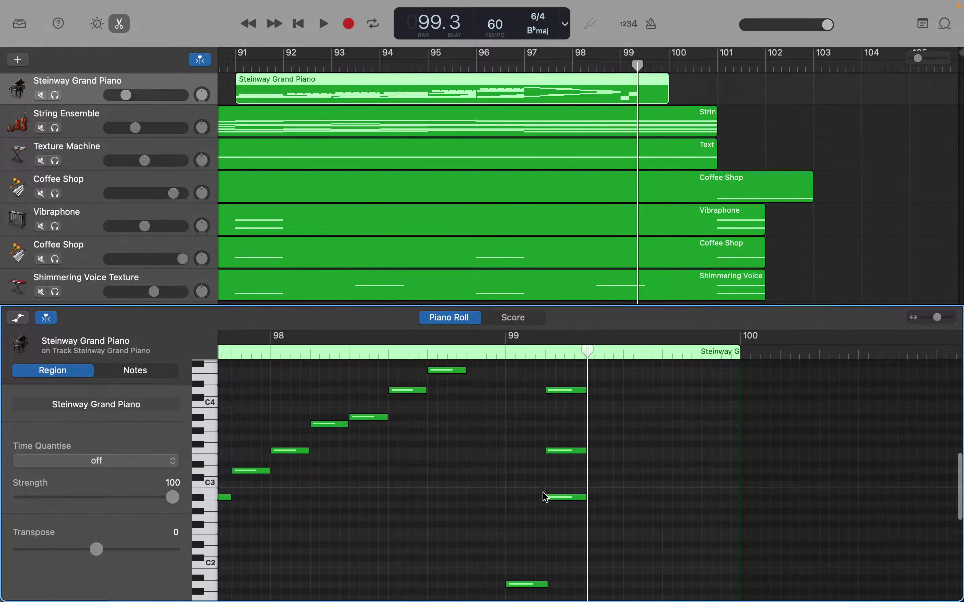
pyautogui.scroll(2, 563, 584)
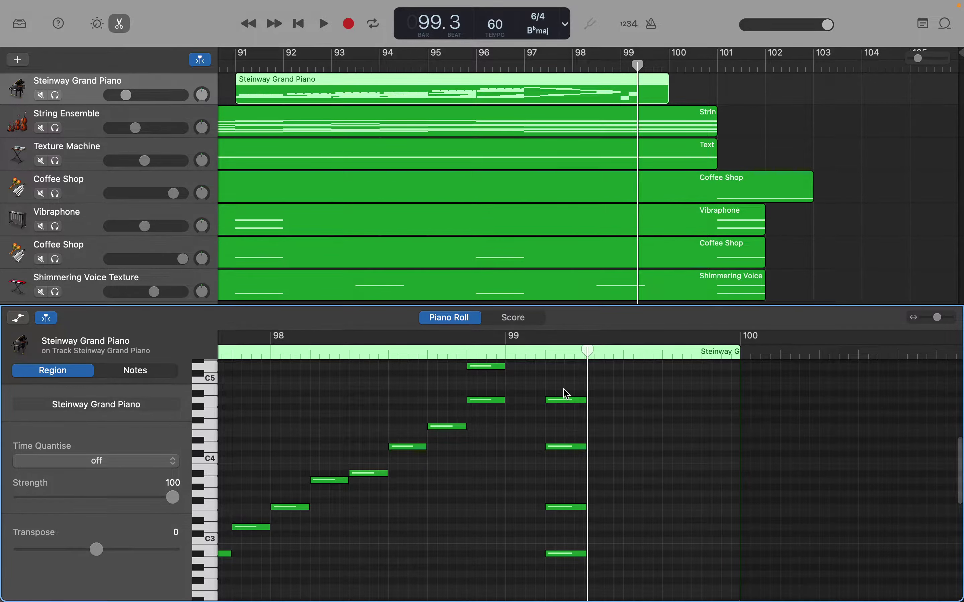
pyautogui.moveTo(566, 390); pyautogui.dragTo(565, 574)
pyautogui.scroll(-2, 565, 575)
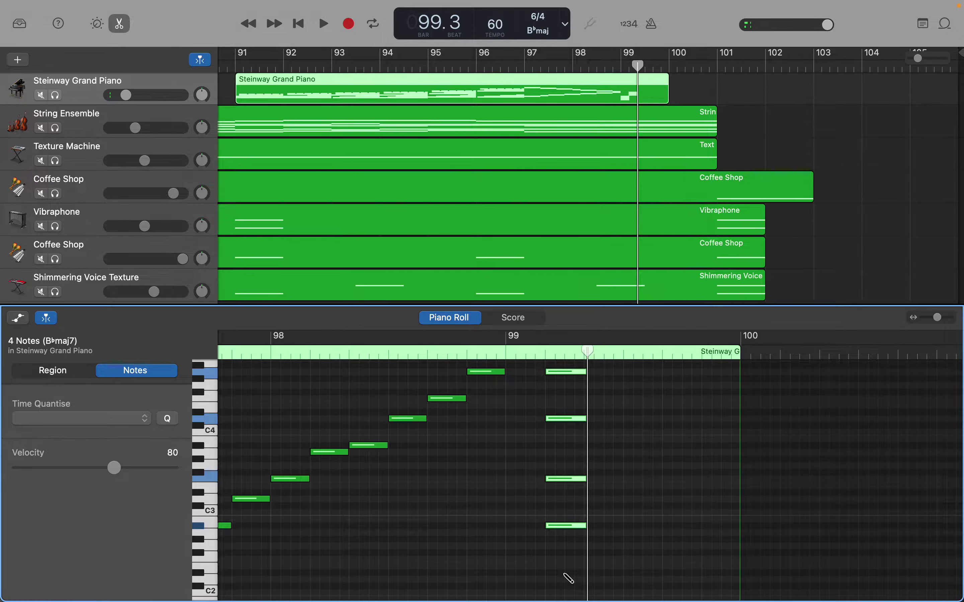
# Try placing another copy of the chord on beat 4 of bar 99, one octave higher, with its lowest note on B♭3
pyautogui.press('super+r')
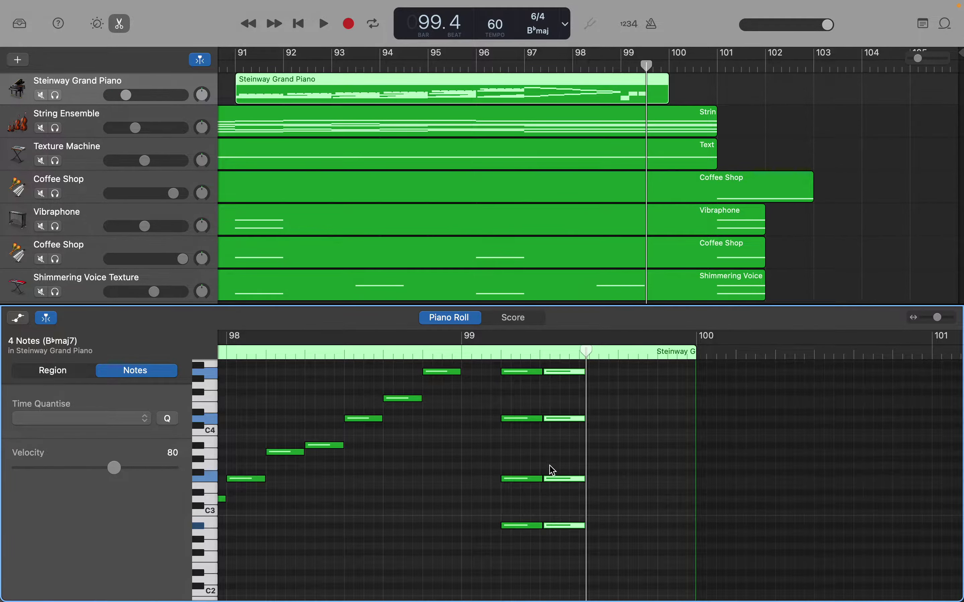
pyautogui.click(566, 526)
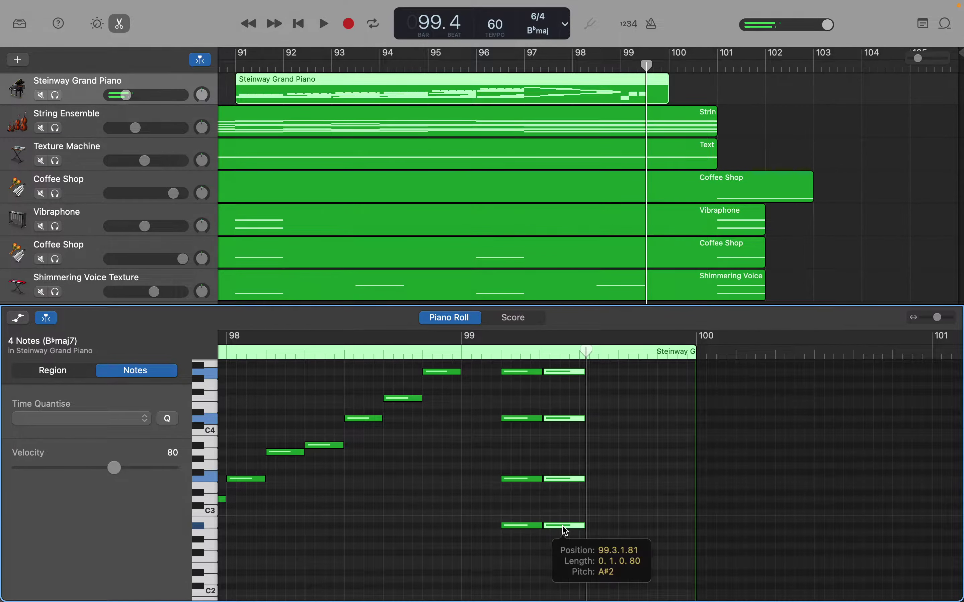
pyautogui.moveTo(566, 526); pyautogui.dragTo(603, 449)
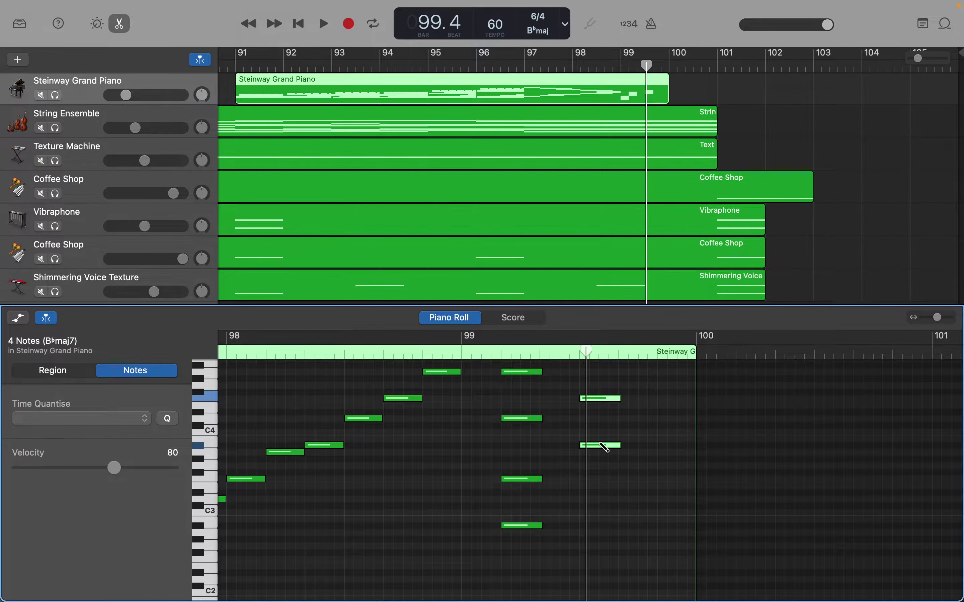
# Delete the duplicated chords on beats 2 and 4 of bar 99
pyautogui.moveTo(585, 351); pyautogui.dragTo(542, 352)
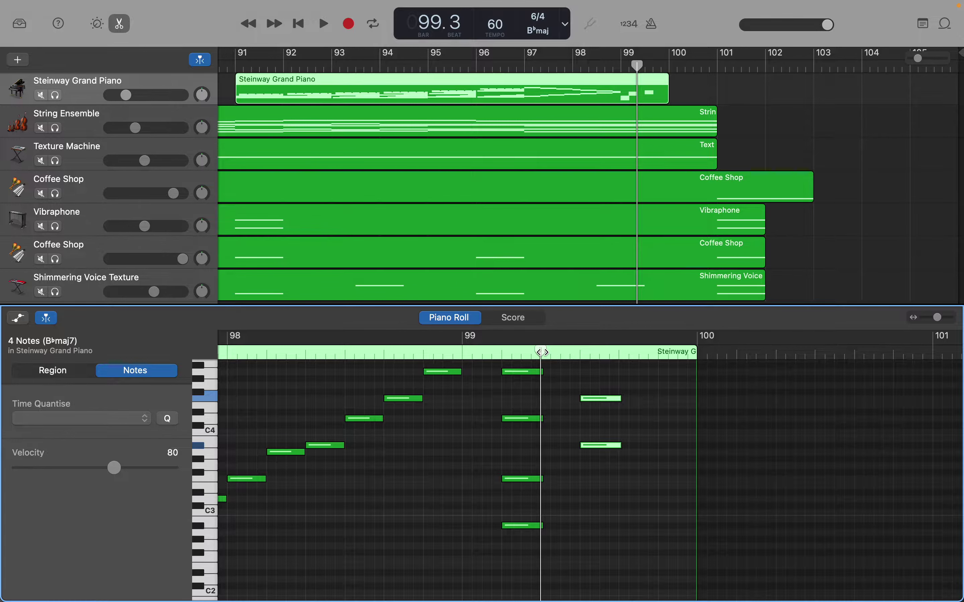
pyautogui.hscroll(-5, 543, 352)
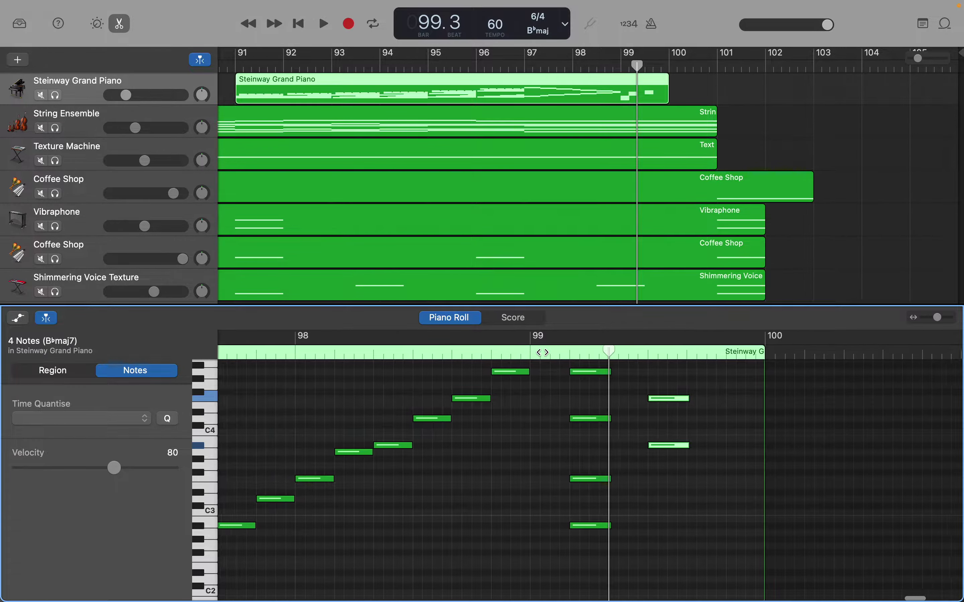
pyautogui.scroll(-10, 542, 352)
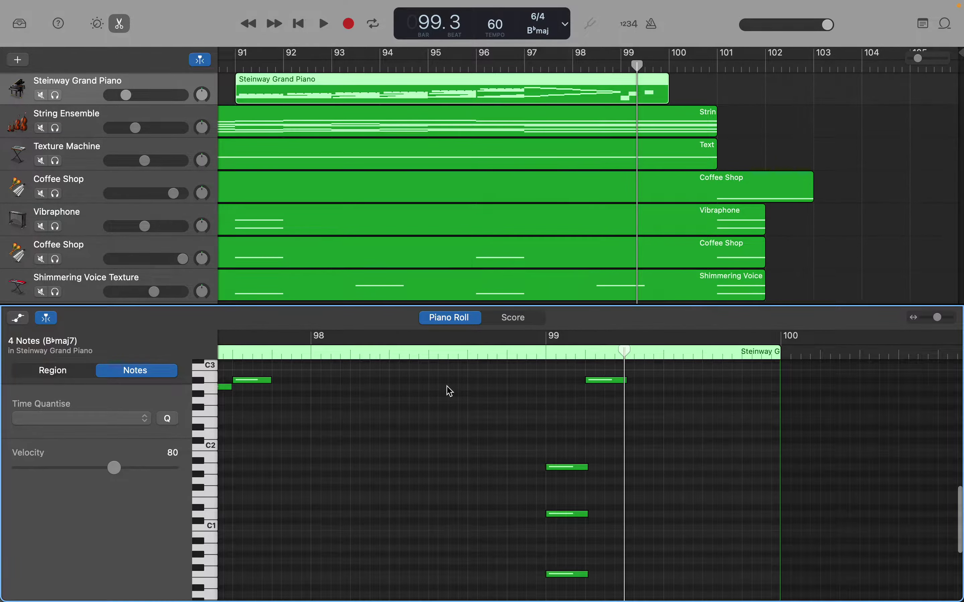
pyautogui.scroll(10, 555, 456)
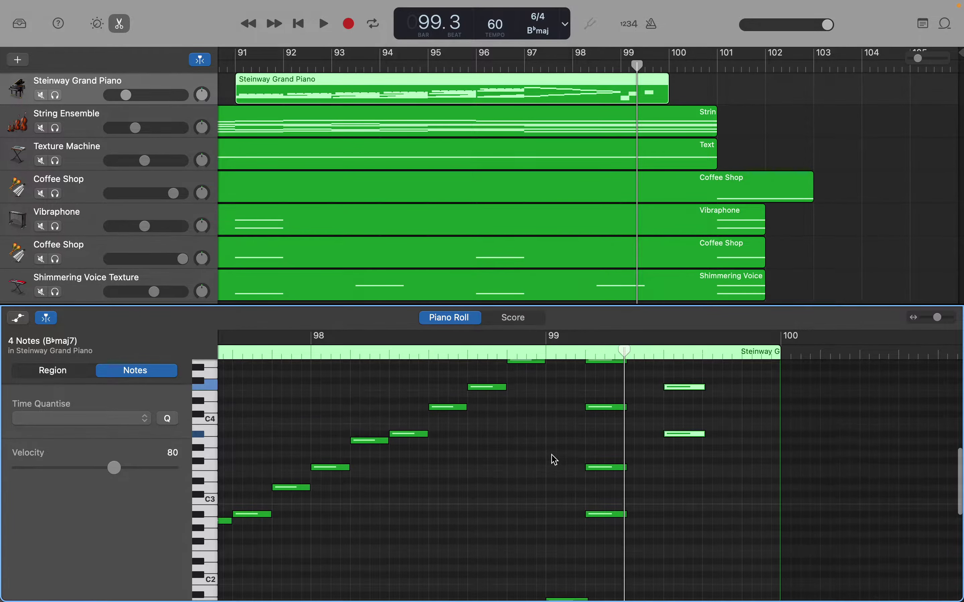
pyautogui.moveTo(605, 570); pyautogui.dragTo(684, 432)
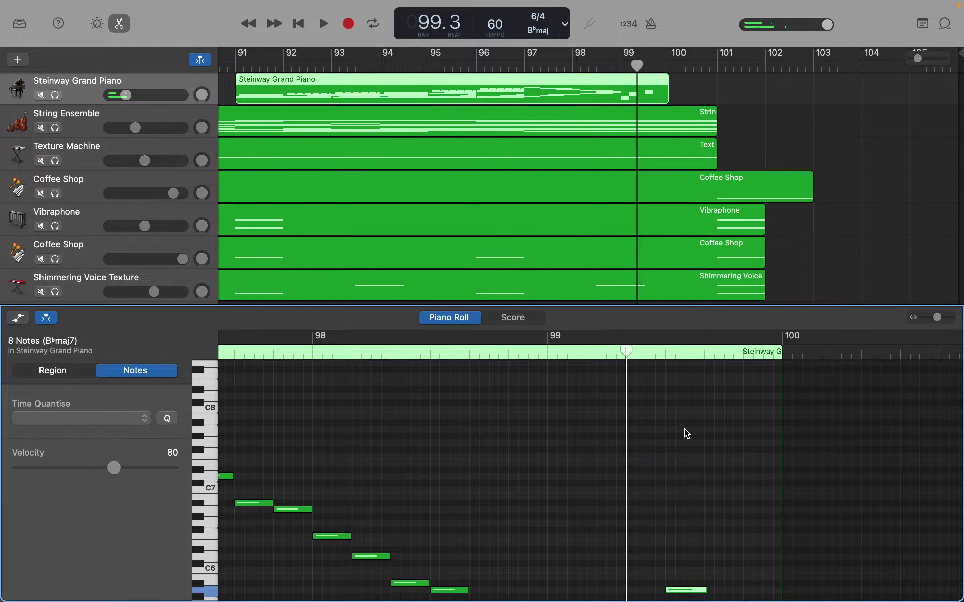
pyautogui.press('Delete')
pyautogui.scroll(-20, 688, 433)
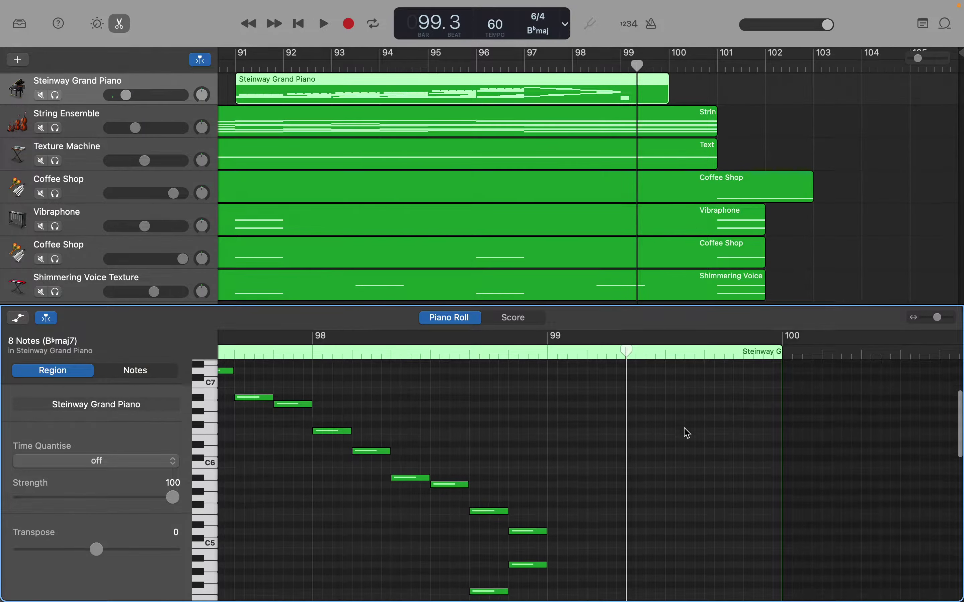
# Shorten all four notes of the low chord at the start of bar 99 to exactly one beat
pyautogui.scroll(-5, 685, 433)
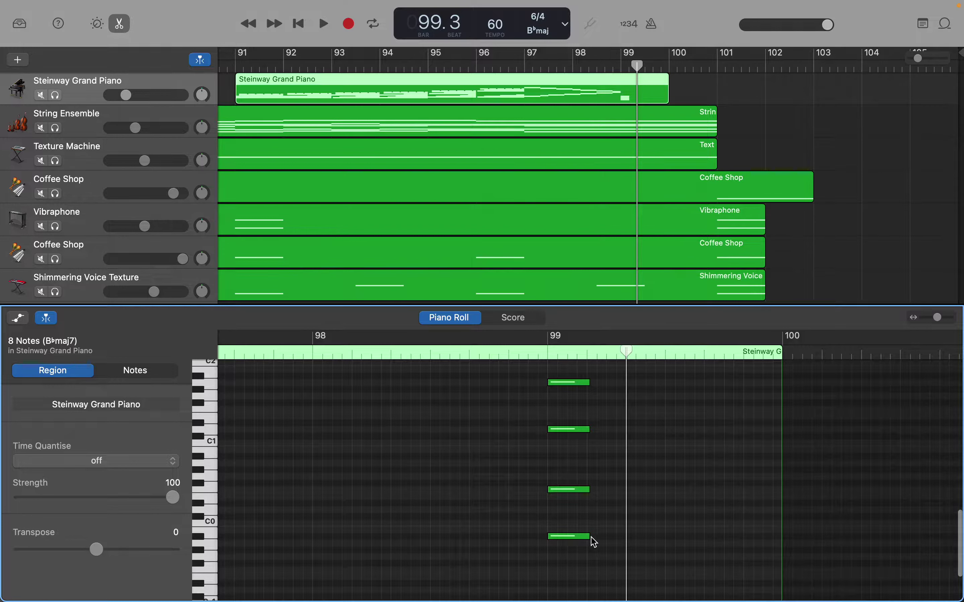
pyautogui.moveTo(591, 537); pyautogui.dragTo(588, 537)
pyautogui.moveTo(590, 490); pyautogui.dragTo(585, 491)
pyautogui.moveTo(589, 429); pyautogui.dragTo(586, 429)
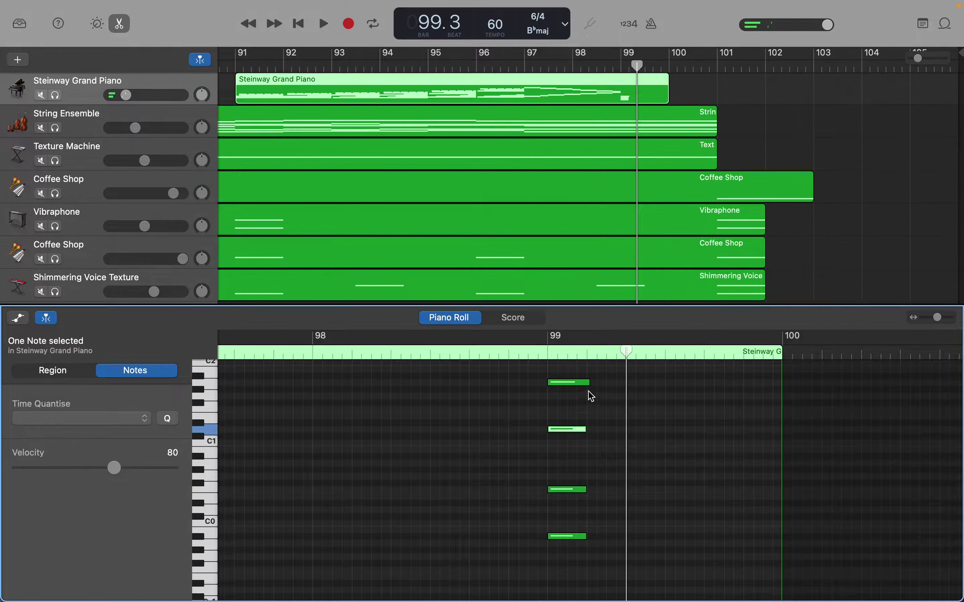
pyautogui.moveTo(589, 383); pyautogui.dragTo(586, 383)
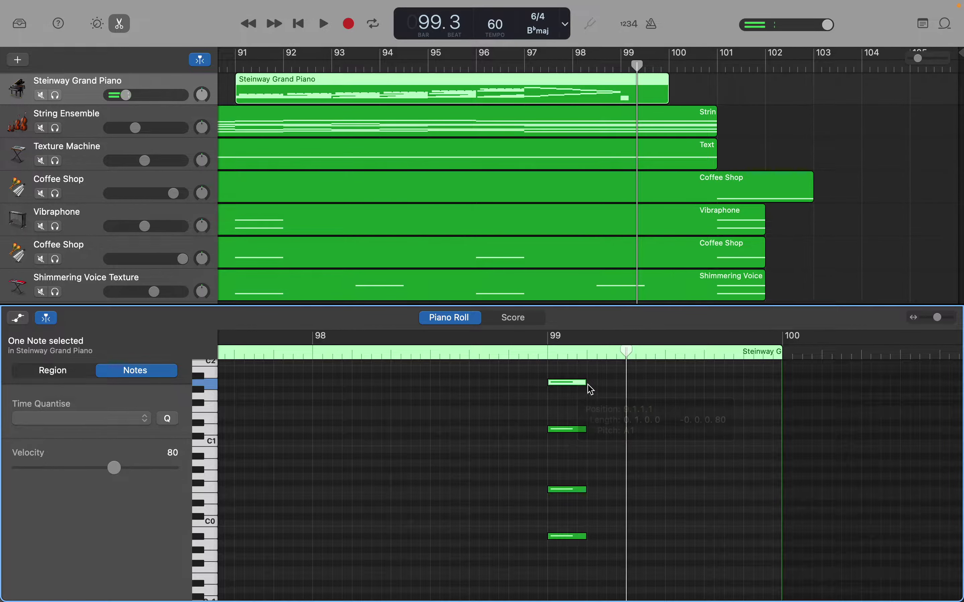
# Copy the four-note B♭maj7 chord at the start of bar 99 onto beat 2 of the same bar
pyautogui.scroll(10, 591, 390)
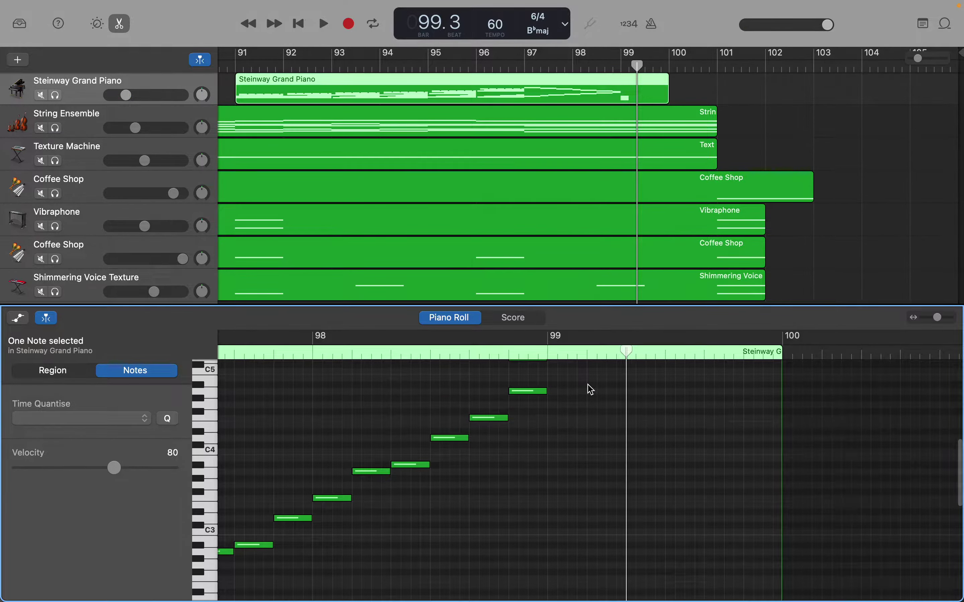
pyautogui.scroll(-5, 591, 389)
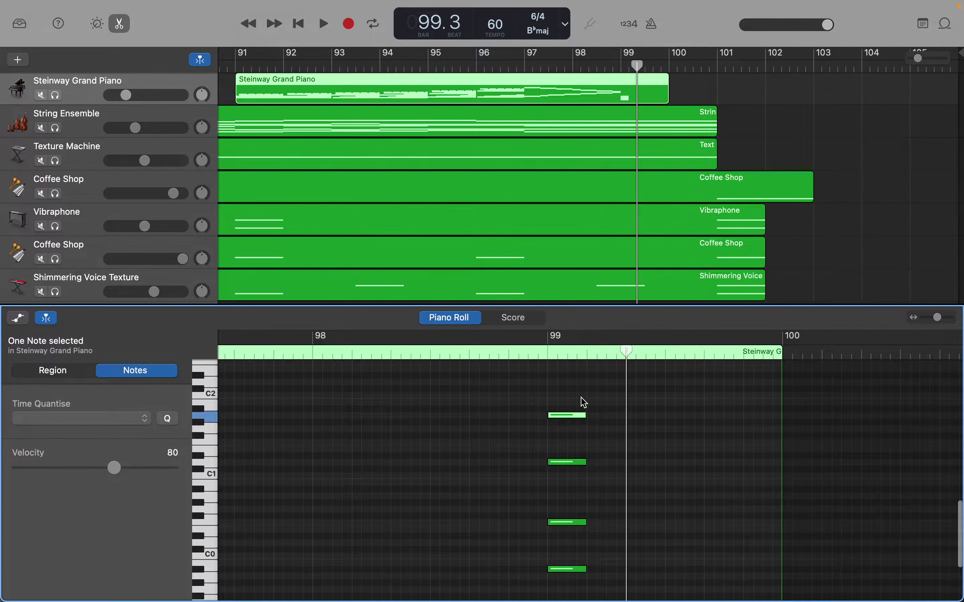
pyautogui.moveTo(565, 390); pyautogui.dragTo(580, 583)
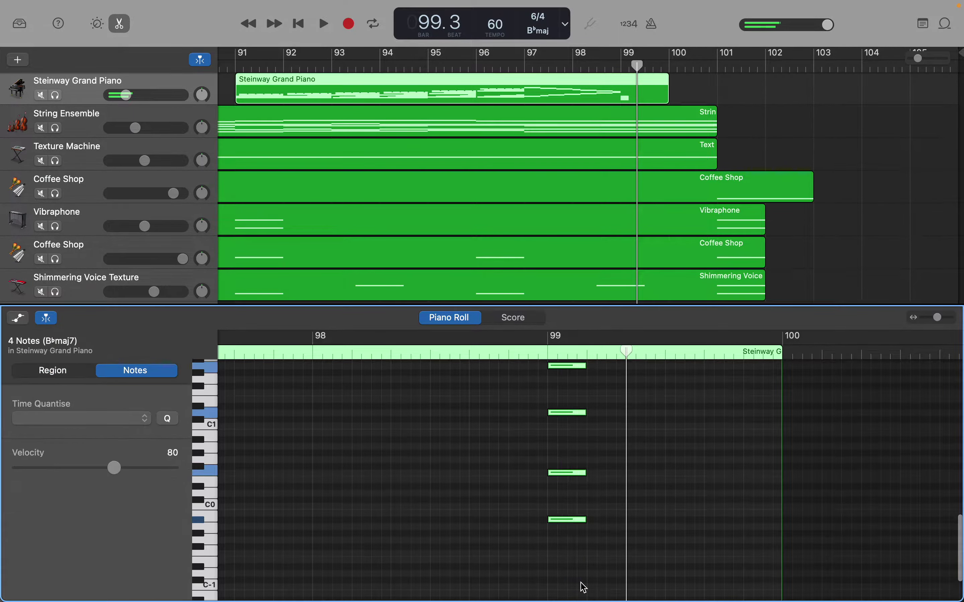
pyautogui.moveTo(627, 348); pyautogui.dragTo(588, 347)
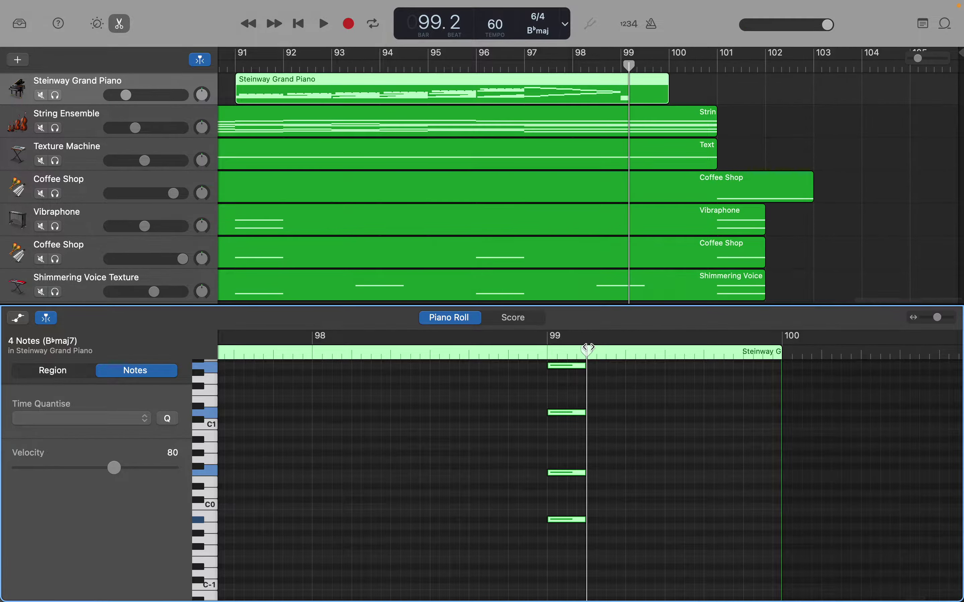
pyautogui.press('super+v')
# Raise the copied chord on beat 2 of bar 99 three octaves to B♭2, F3, D4 and A4
pyautogui.scroll(5, 585, 472)
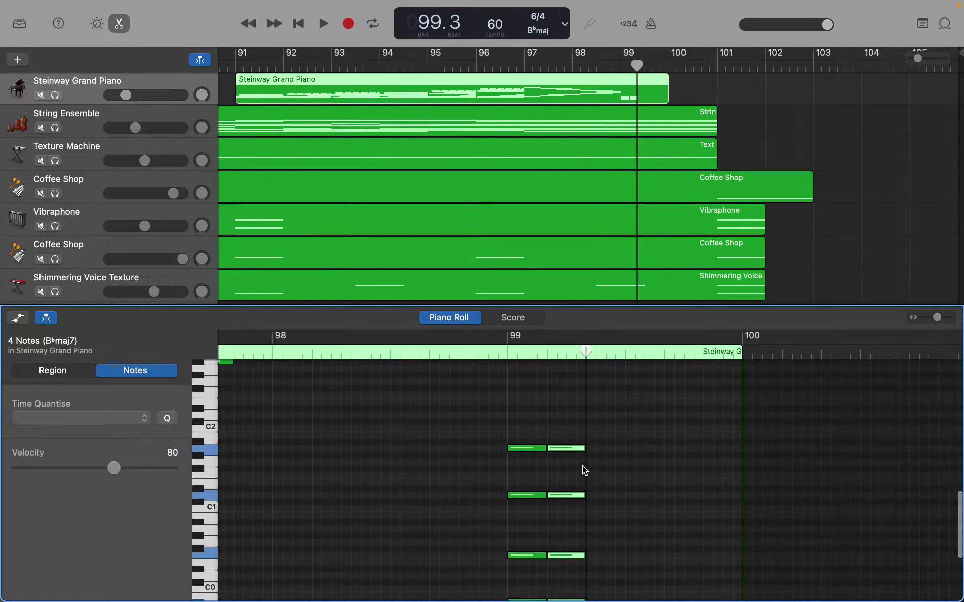
pyautogui.scroll(-5, 568, 564)
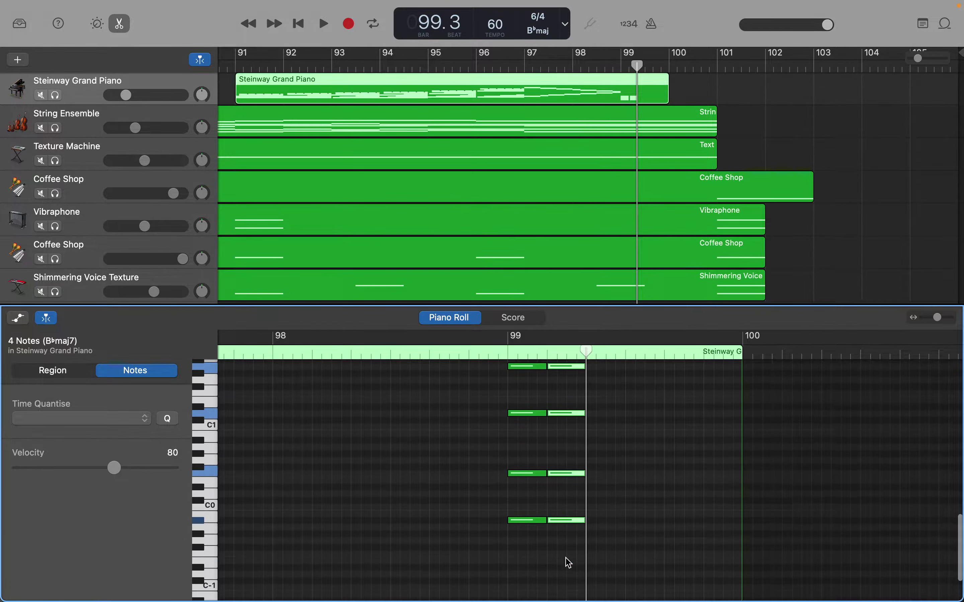
pyautogui.moveTo(565, 525); pyautogui.dragTo(567, 560)
pyautogui.moveTo(571, 598)
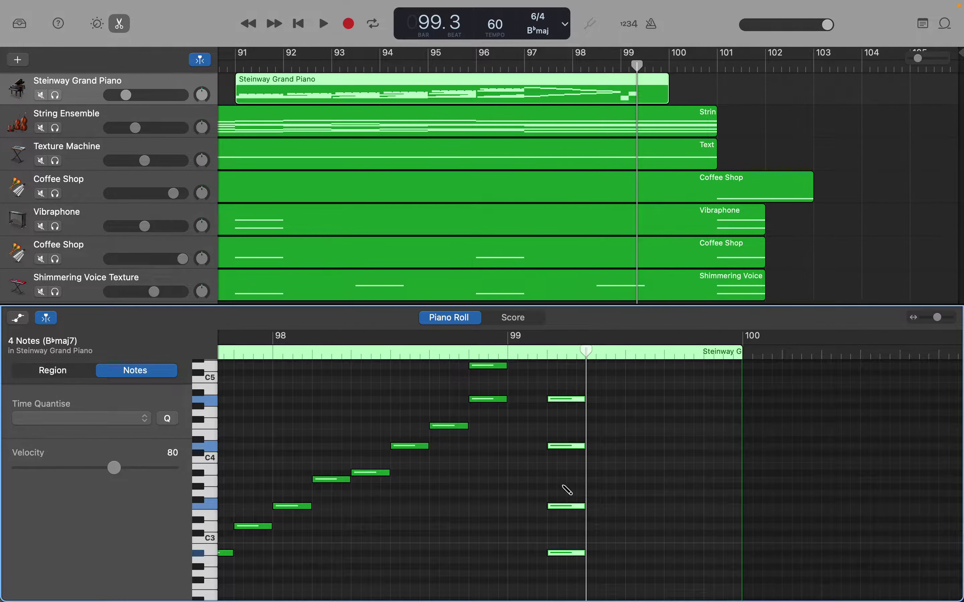
# Duplicate the beat 2 chord onto beat 3 of bar 99, two octaves lower on B♭0, F1, D2 and A2
pyautogui.press('super+v')
pyautogui.scroll(-8, 554, 525)
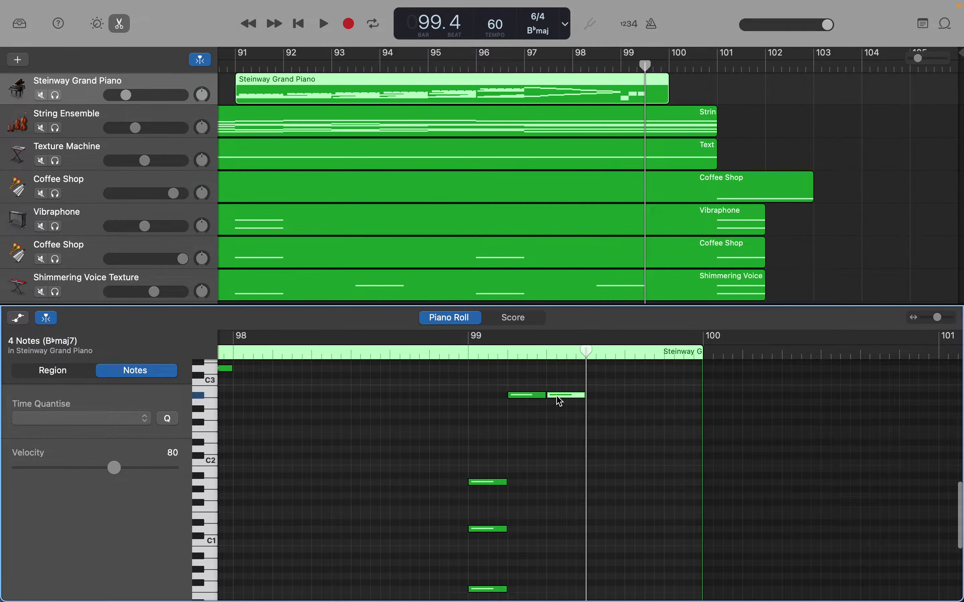
pyautogui.moveTo(560, 401); pyautogui.dragTo(558, 564)
pyautogui.scroll(-2, 561, 563)
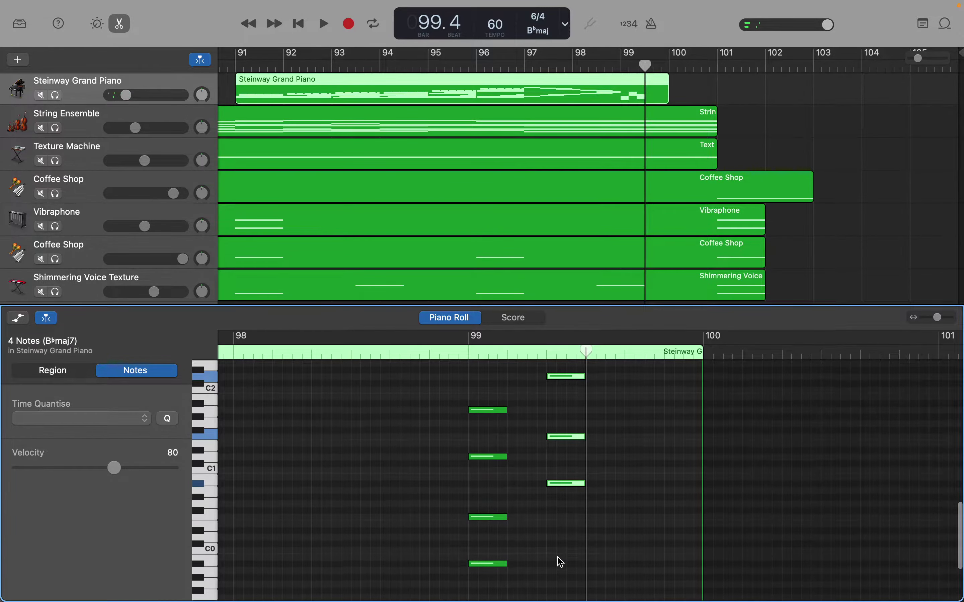
# Duplicate the beat 3 chord onto beat 4 of bar 99, three octaves higher on B♭3, F4, D5 and A5
pyautogui.scroll(4, 557, 557)
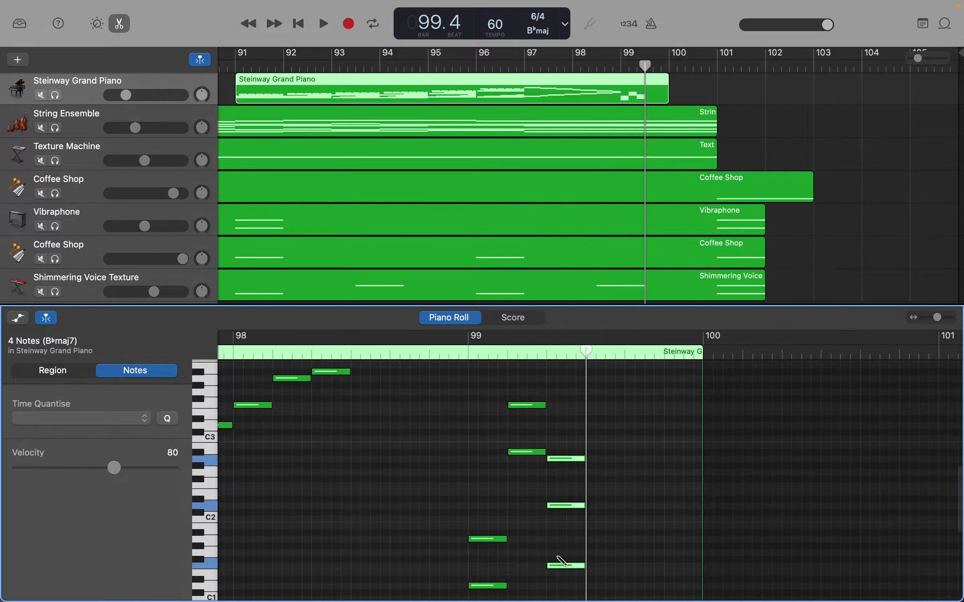
pyautogui.press('super+v')
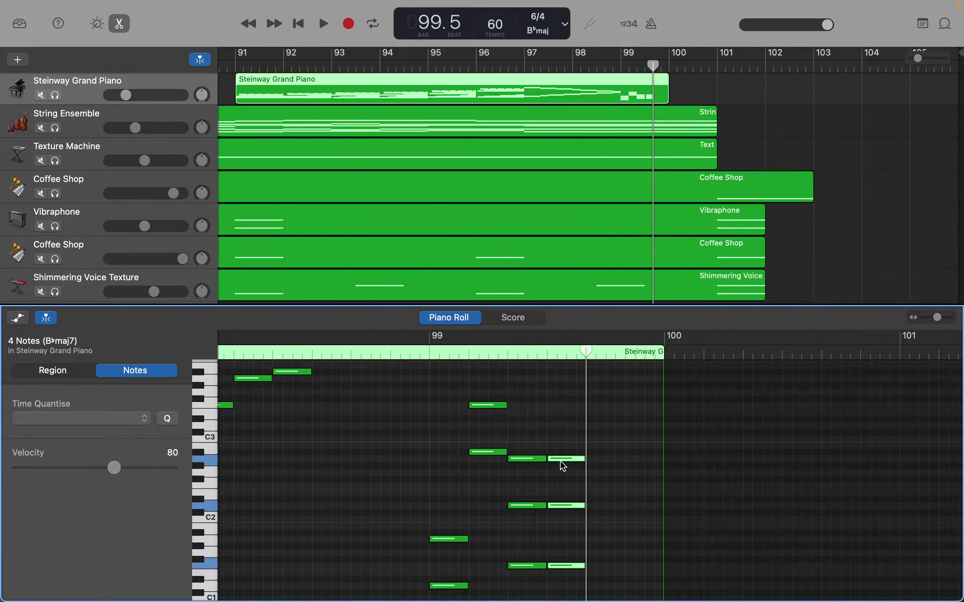
pyautogui.moveTo(561, 462); pyautogui.dragTo(560, 362)
pyautogui.scroll(3, 563, 373)
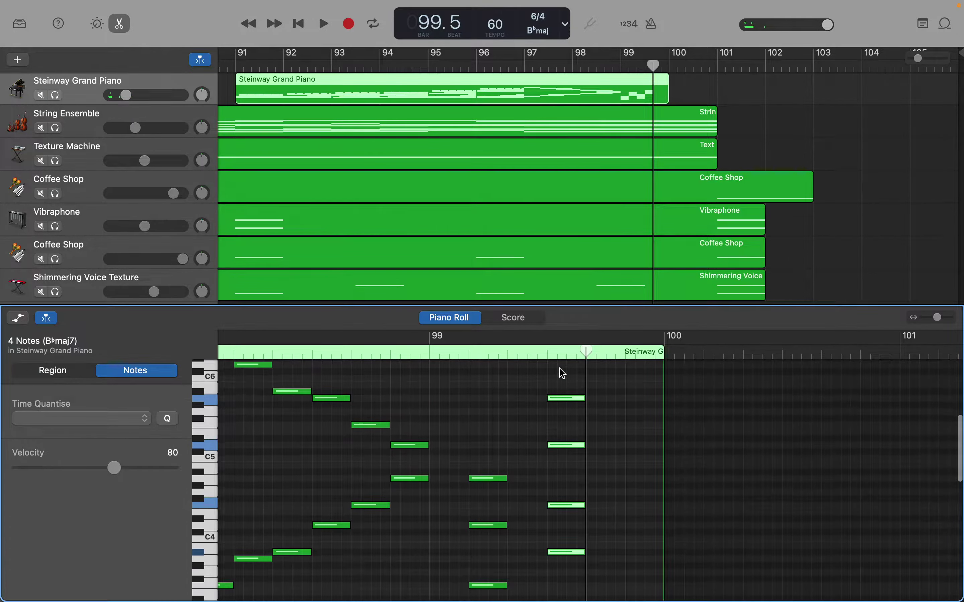
# Duplicate the beat 4 chord onto beat 5 of bar 99, two octaves lower on B♭1, F2, D3 and A3
pyautogui.press('super+v')
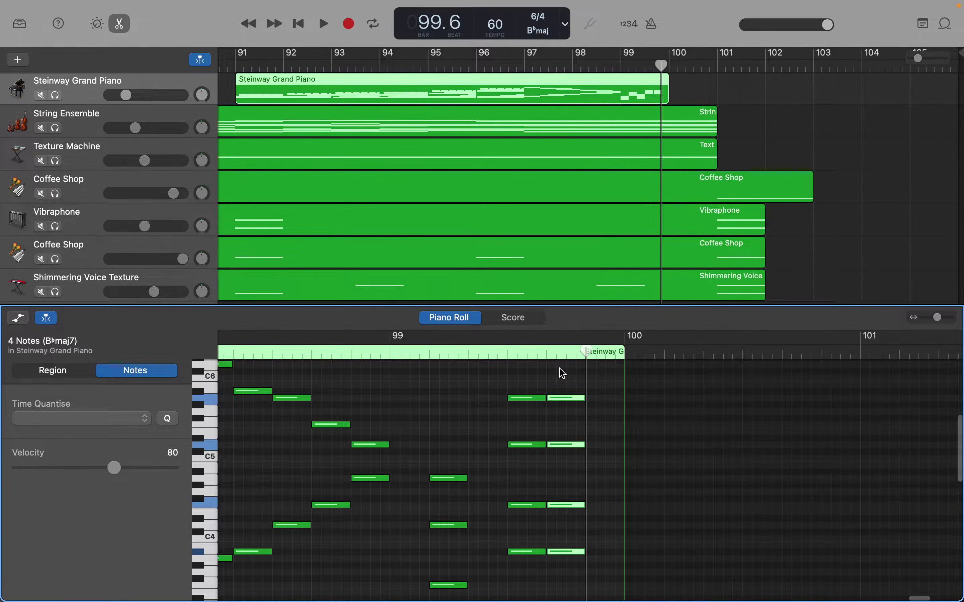
pyautogui.moveTo(563, 559); pyautogui.dragTo(568, 396)
pyautogui.scroll(5, 568, 398)
pyautogui.scroll(3, 568, 395)
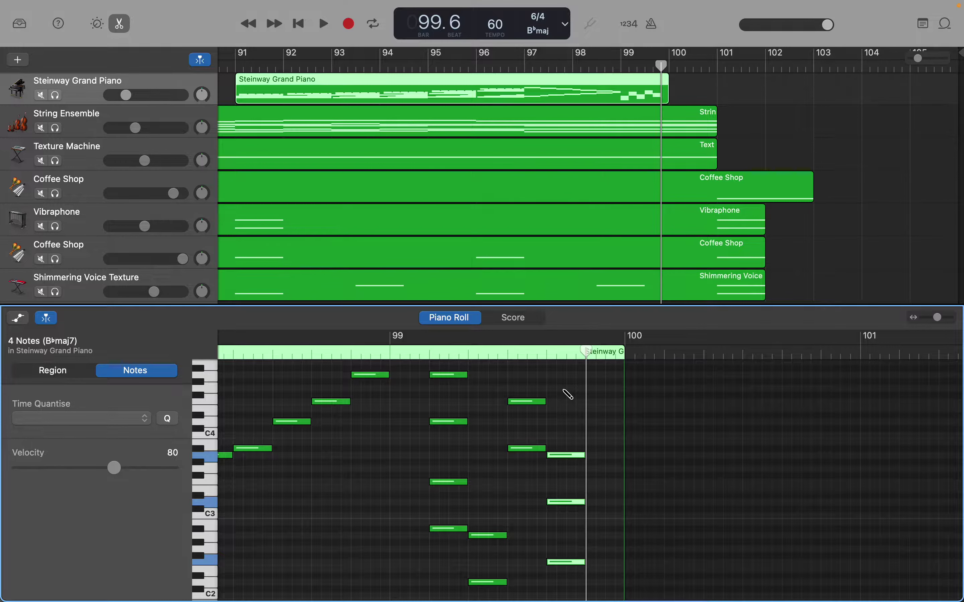
# Duplicate the beat 5 chord onto beat 6 of bar 99, three octaves higher on B♭4, F5, D6 and A6
pyautogui.scroll(-6, 558, 496)
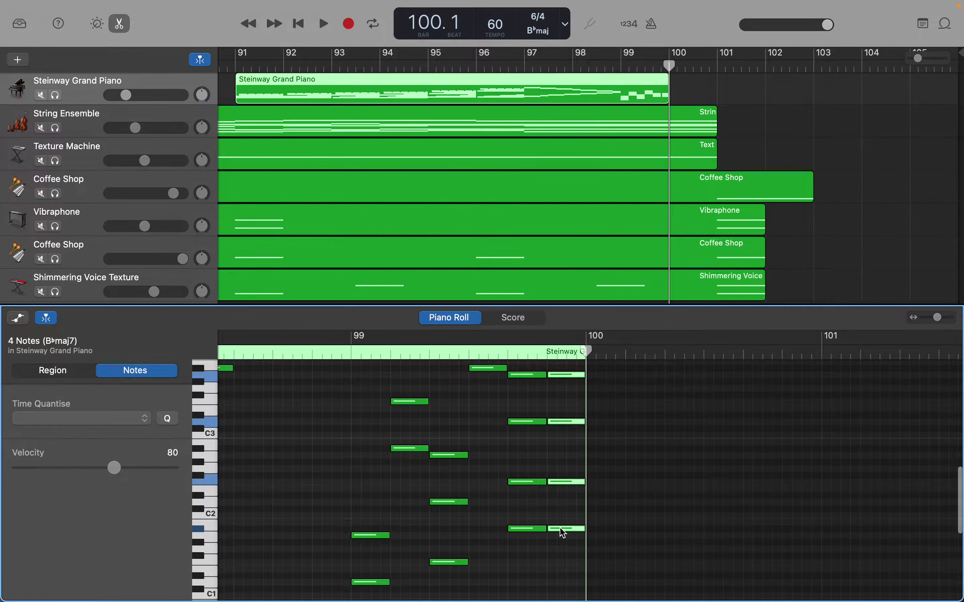
pyautogui.moveTo(560, 530); pyautogui.dragTo(566, 458)
pyautogui.scroll(5, 566, 459)
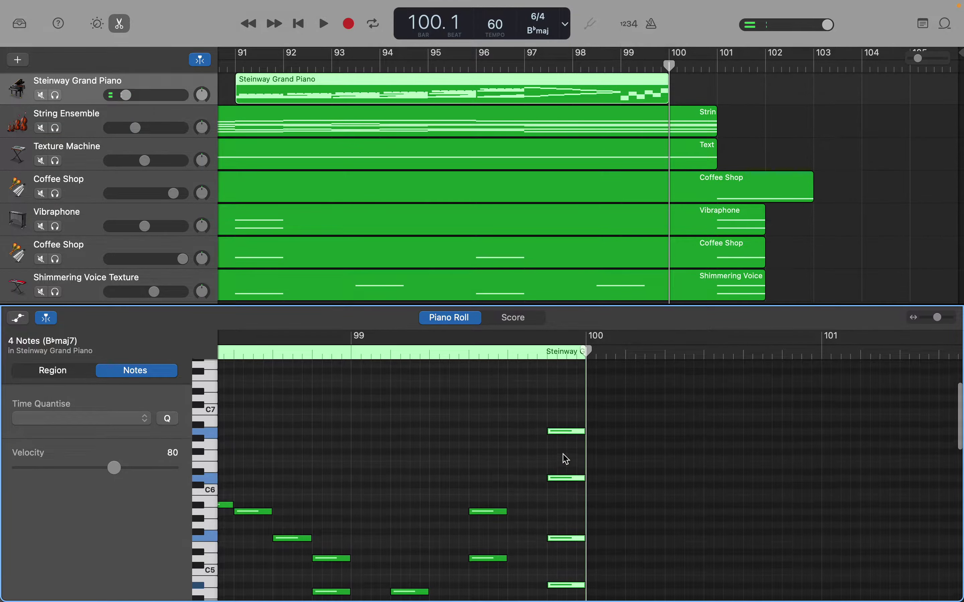
pyautogui.scroll(3, 566, 458)
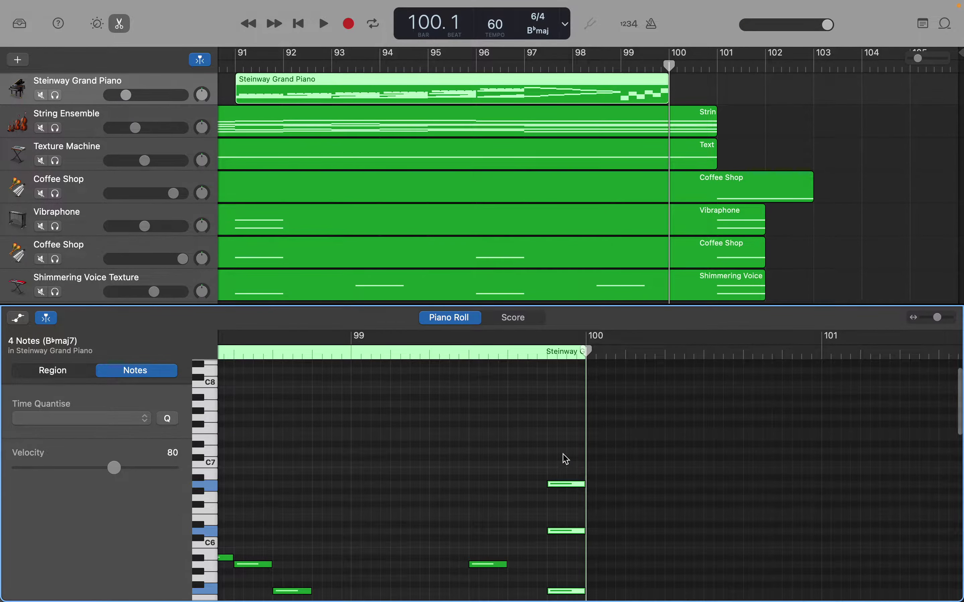
# Duplicate the last chord of bar 99 onto beat 1 of bar 100, two octaves lower on B♭2, F3, D4 and A4
pyautogui.scroll(-15, 566, 459)
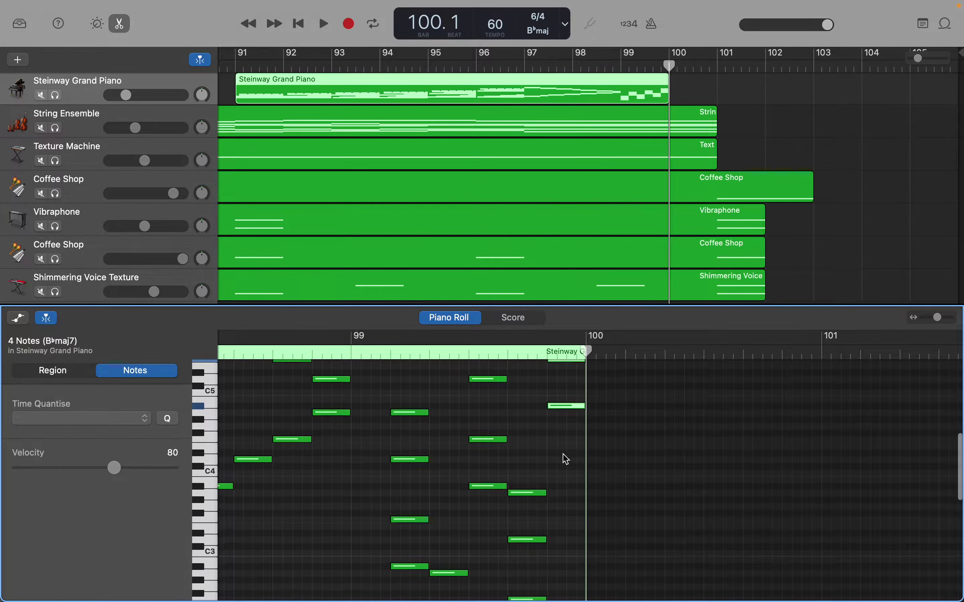
pyautogui.scroll(-1, 566, 459)
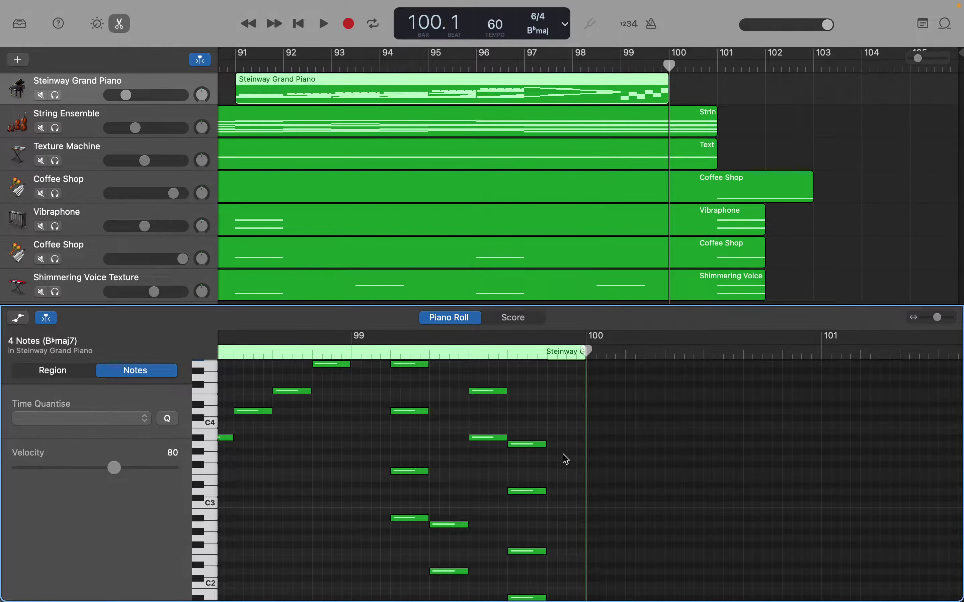
pyautogui.scroll(-5, 566, 459)
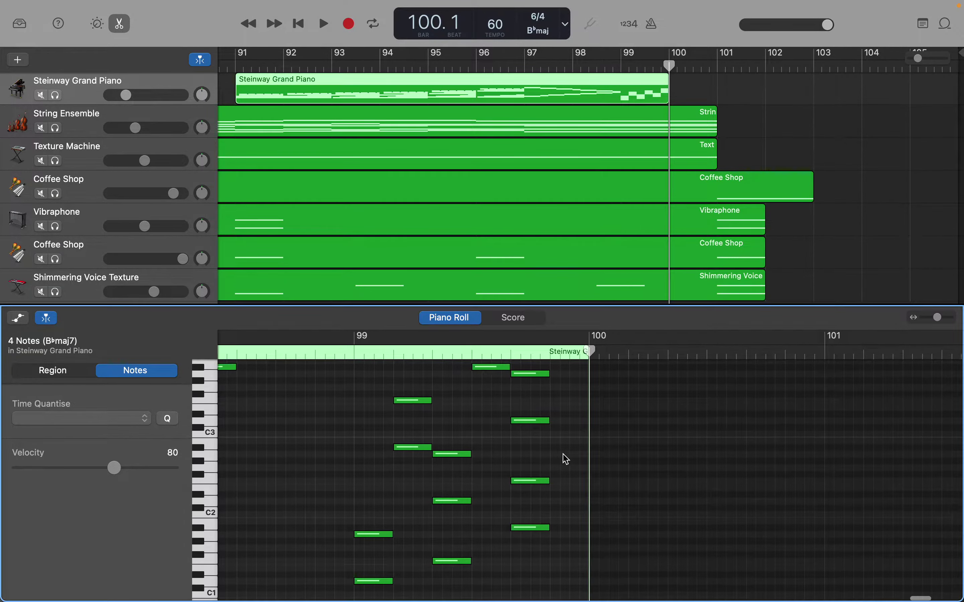
pyautogui.press('r')
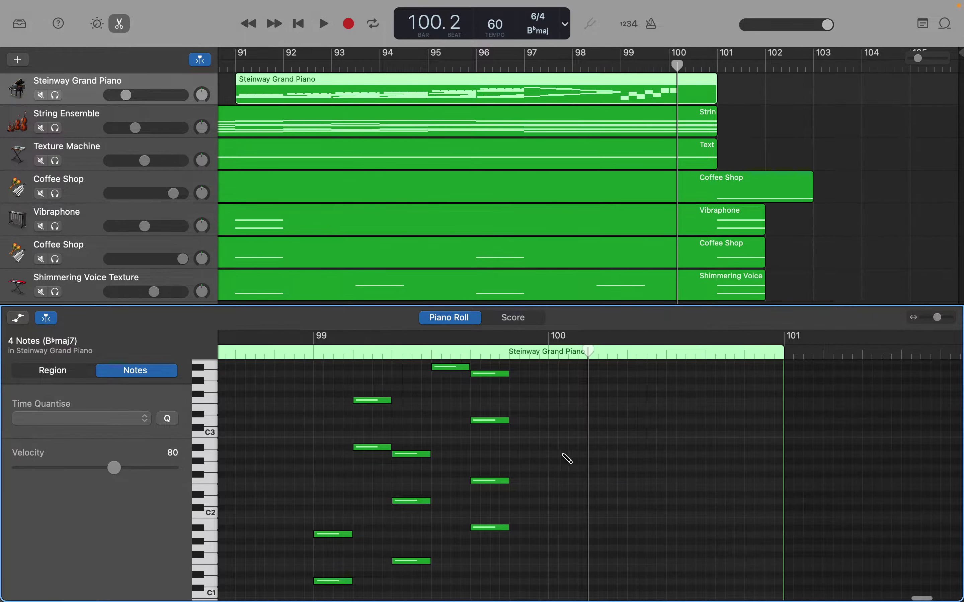
pyautogui.scroll(9, 566, 459)
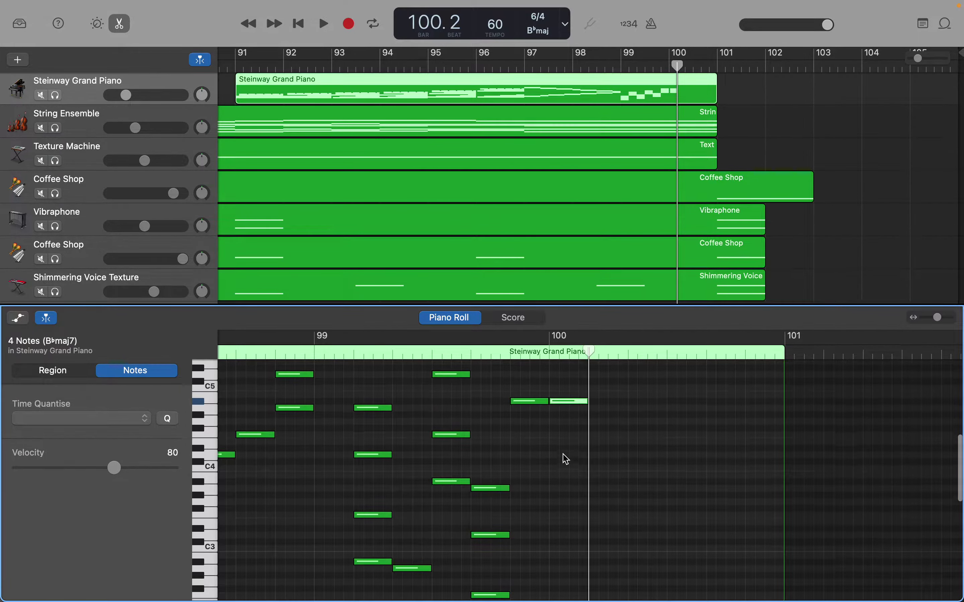
pyautogui.moveTo(568, 408); pyautogui.dragTo(566, 565)
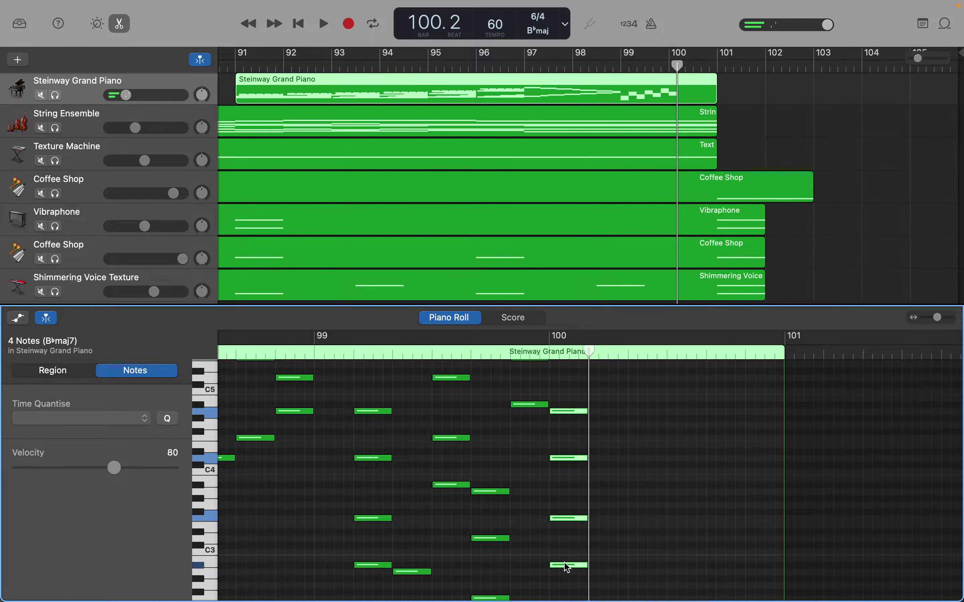
# Duplicate the bar 100 chord onto beat 2, three octaves higher on B♭5, F6, D7 and A7
pyautogui.press('super+v')
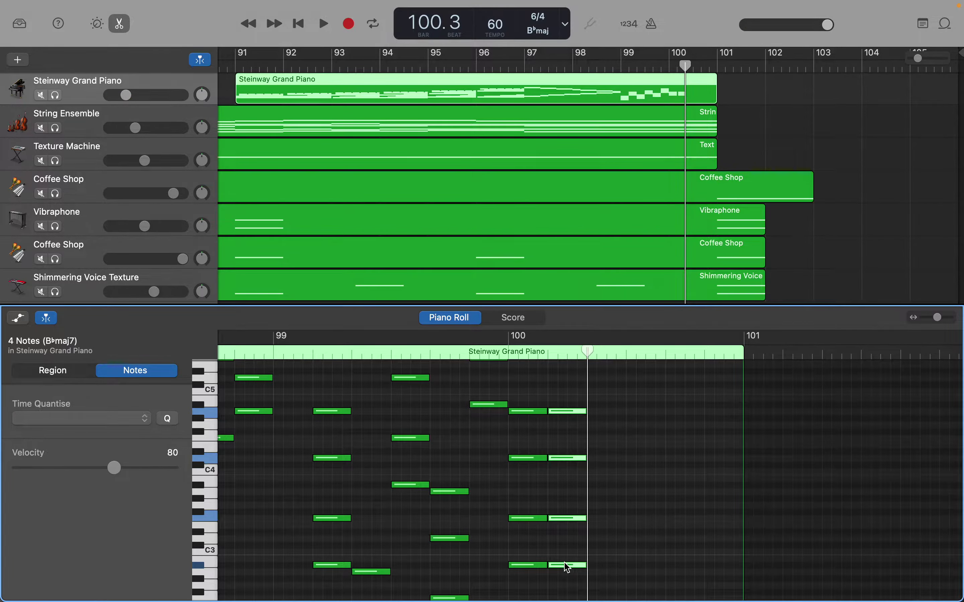
pyautogui.scroll(-5, 537, 518)
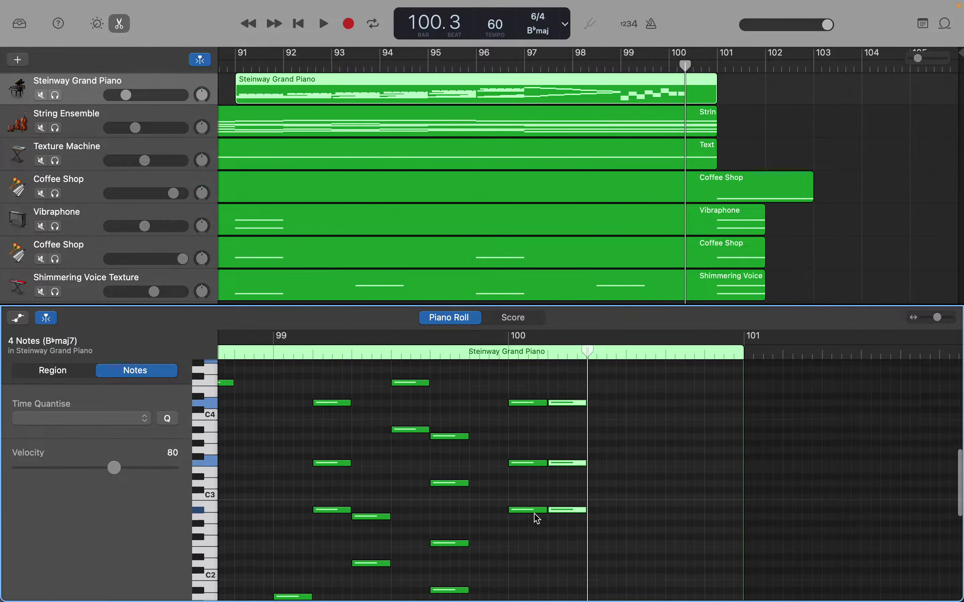
pyautogui.scroll(2, 538, 518)
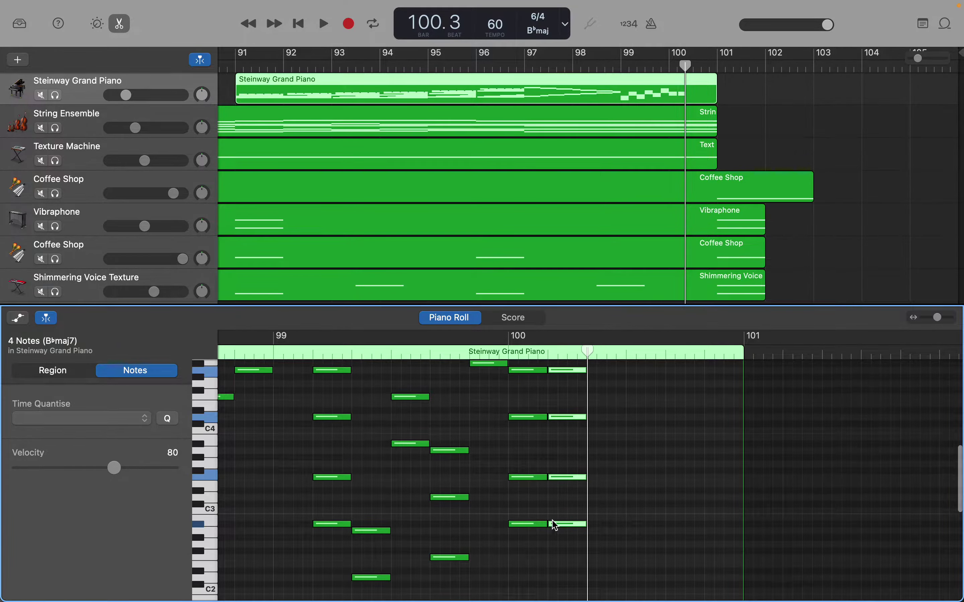
pyautogui.moveTo(562, 525); pyautogui.dragTo(568, 565)
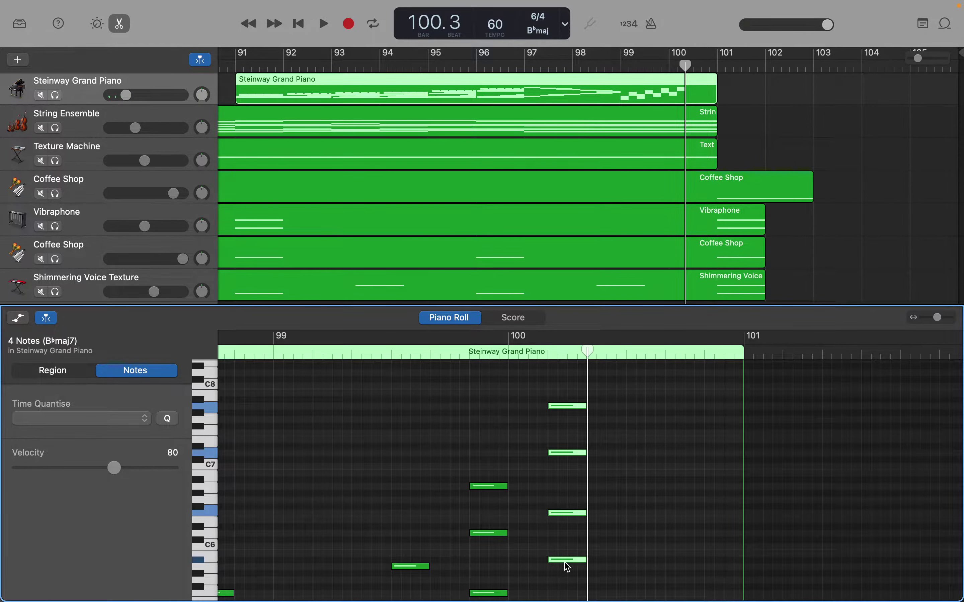
# Duplicate the beat 1 chord of bar 99 onto beat 3 of bar 100 at the same pitches and shorten it to half a beat
pyautogui.scroll(2, 567, 566)
pyautogui.scroll(-10, 568, 566)
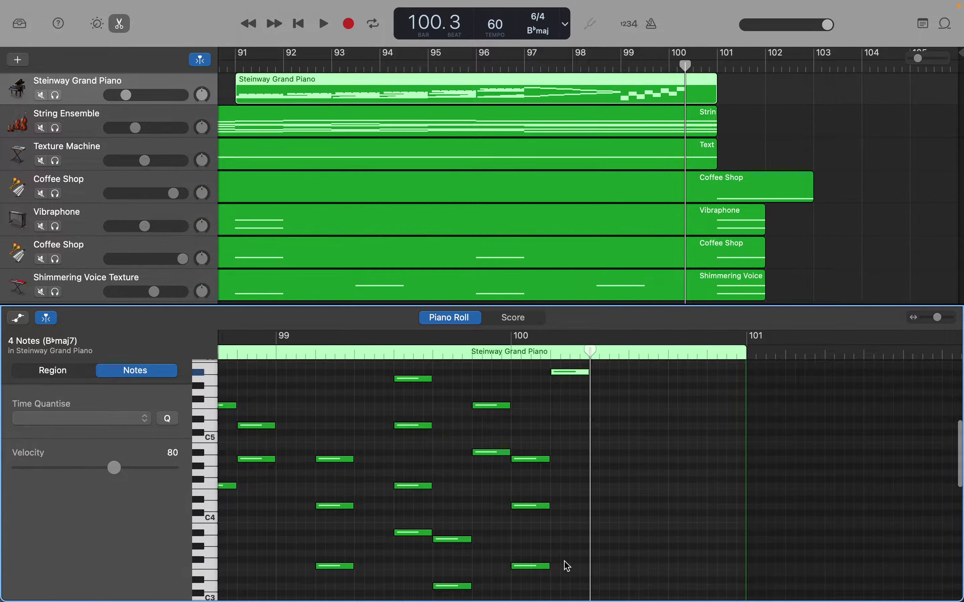
pyautogui.scroll(1, 568, 565)
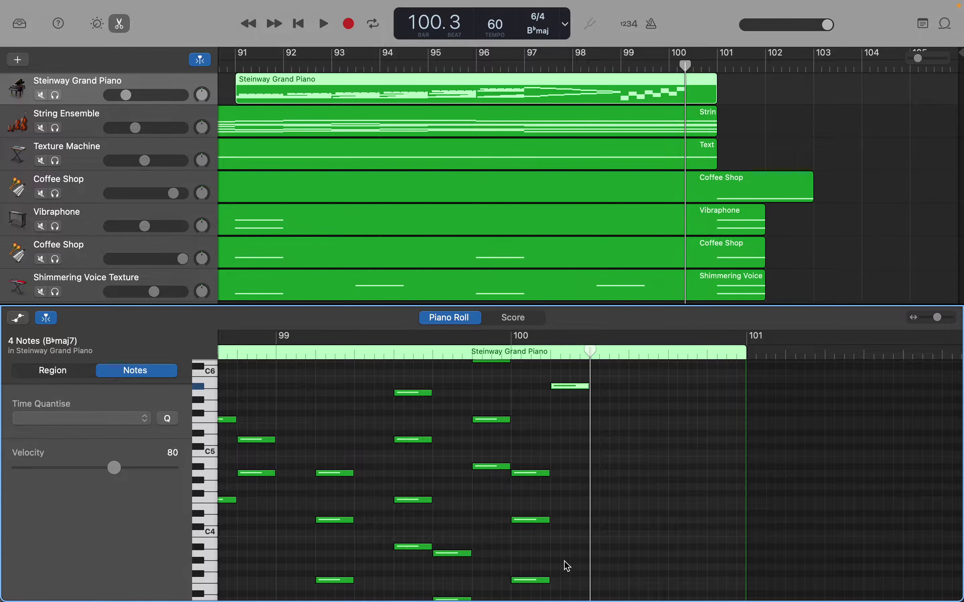
pyautogui.scroll(5, 567, 565)
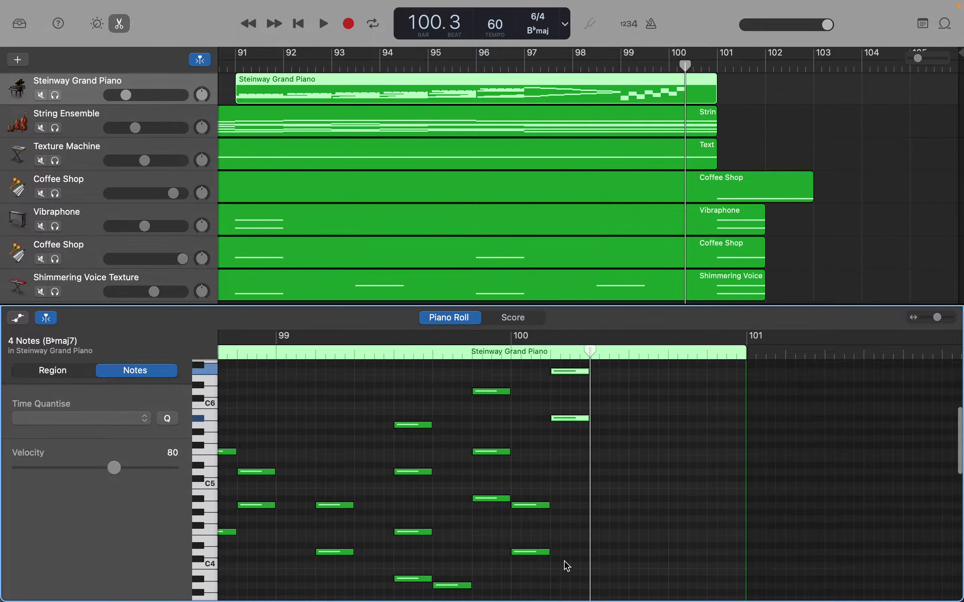
pyautogui.scroll(1, 568, 566)
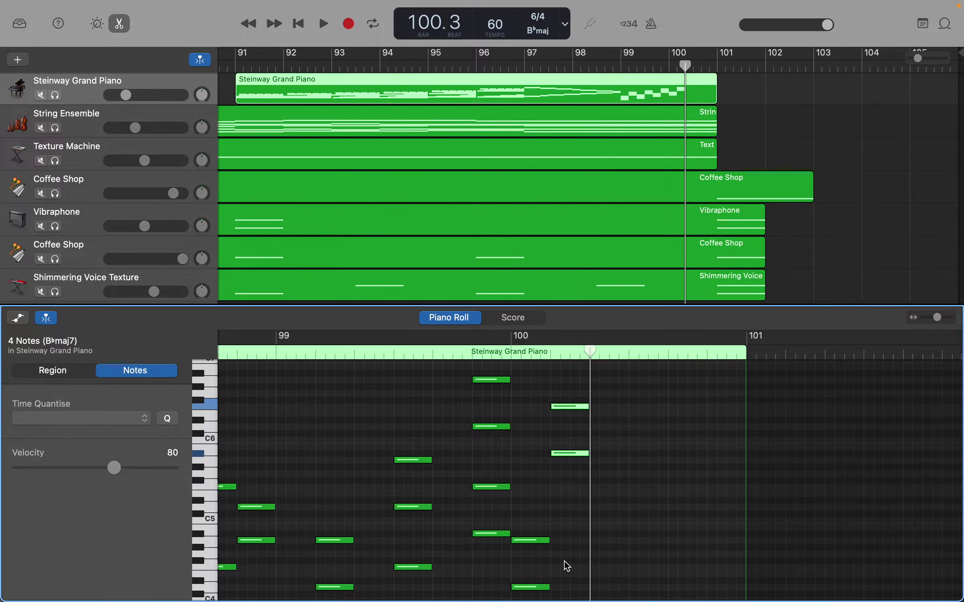
pyautogui.scroll(-10, 567, 566)
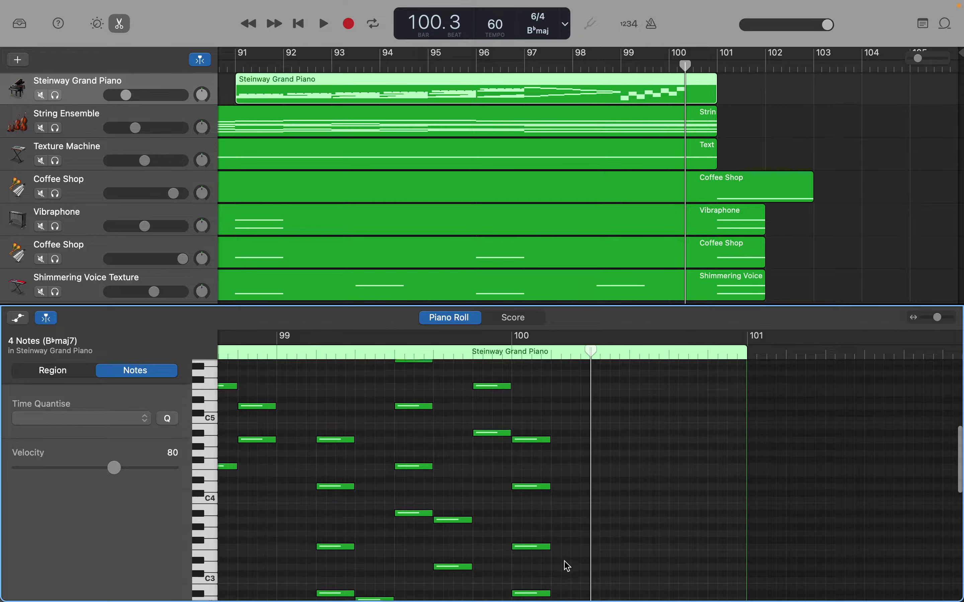
pyautogui.scroll(-15, 568, 565)
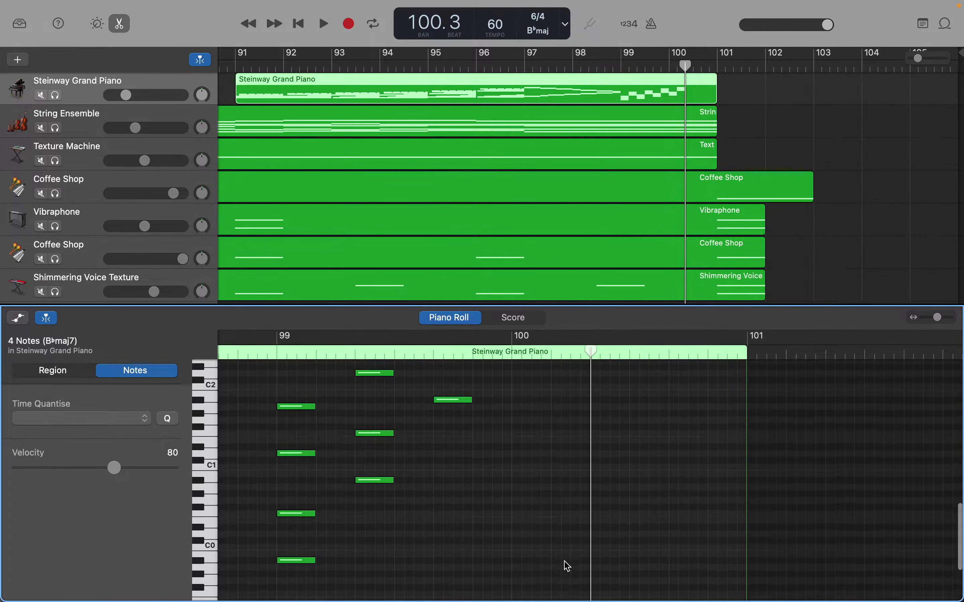
pyautogui.hscroll(2, 334, 403)
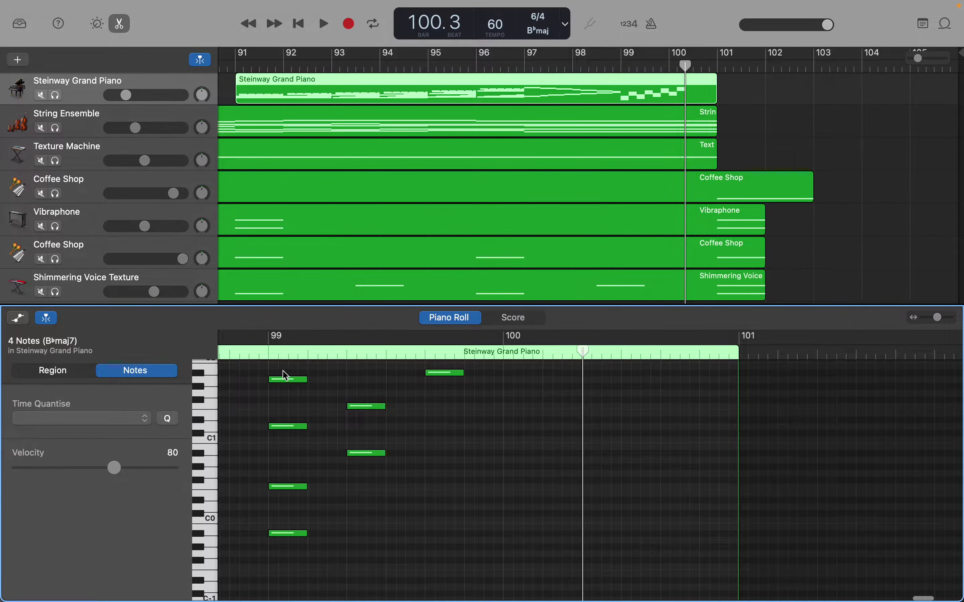
pyautogui.moveTo(281, 370); pyautogui.dragTo(291, 551)
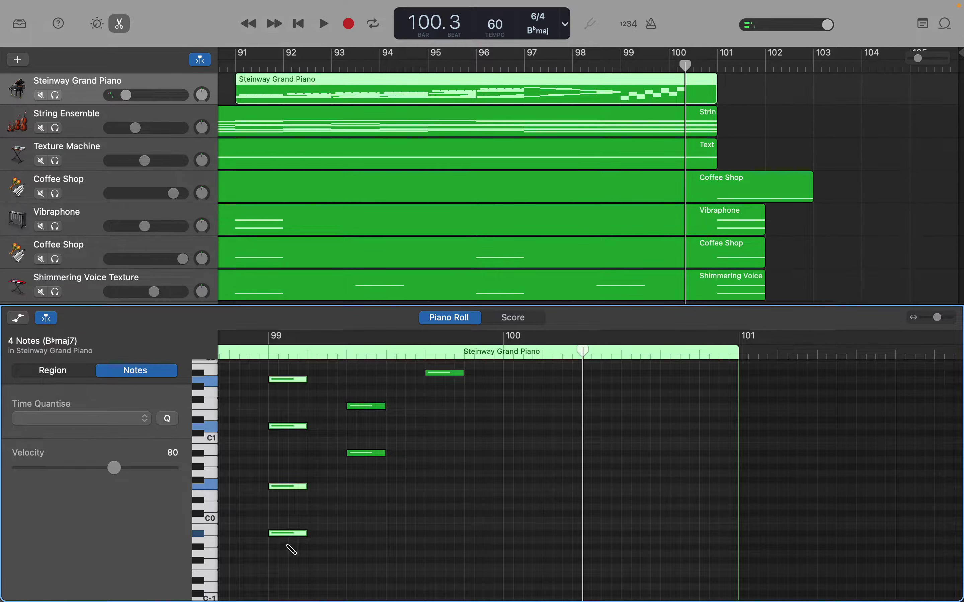
pyautogui.press('super+v')
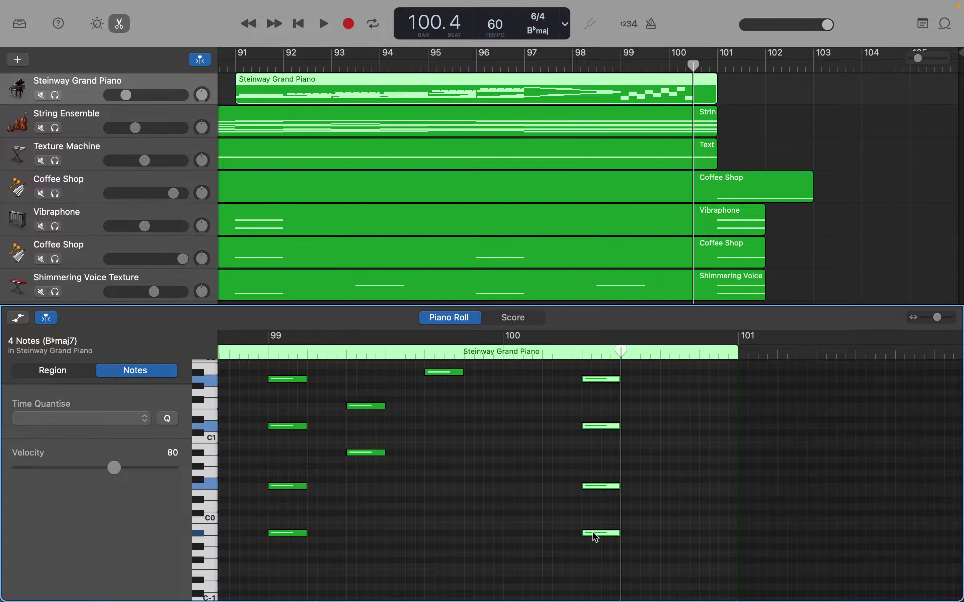
pyautogui.moveTo(616, 534); pyautogui.dragTo(600, 532)
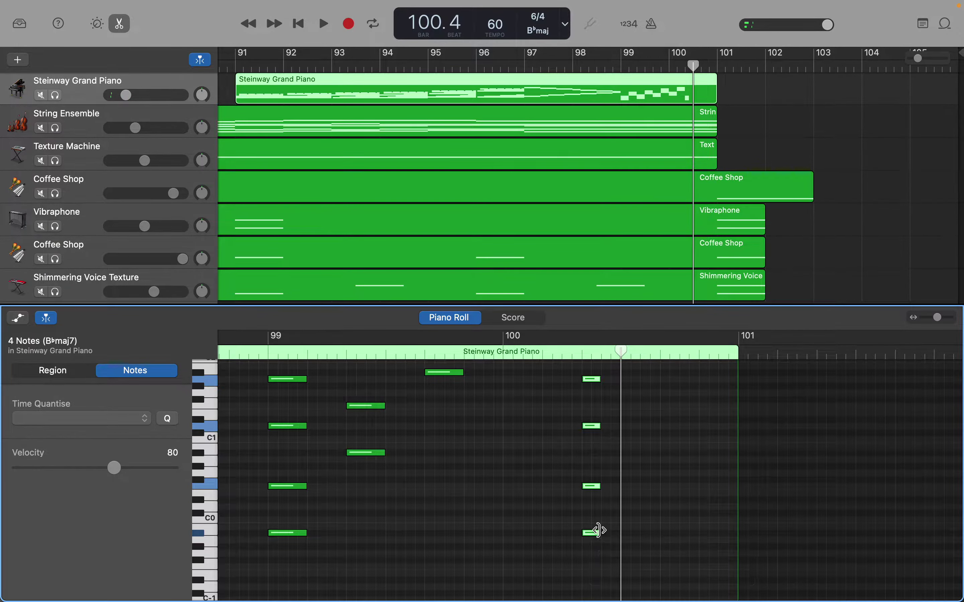
# Duplicate the half-beat chord onto the second half of beat 3, one octave higher on B♭0, F1, D2 and A2
pyautogui.scroll(3, 600, 535)
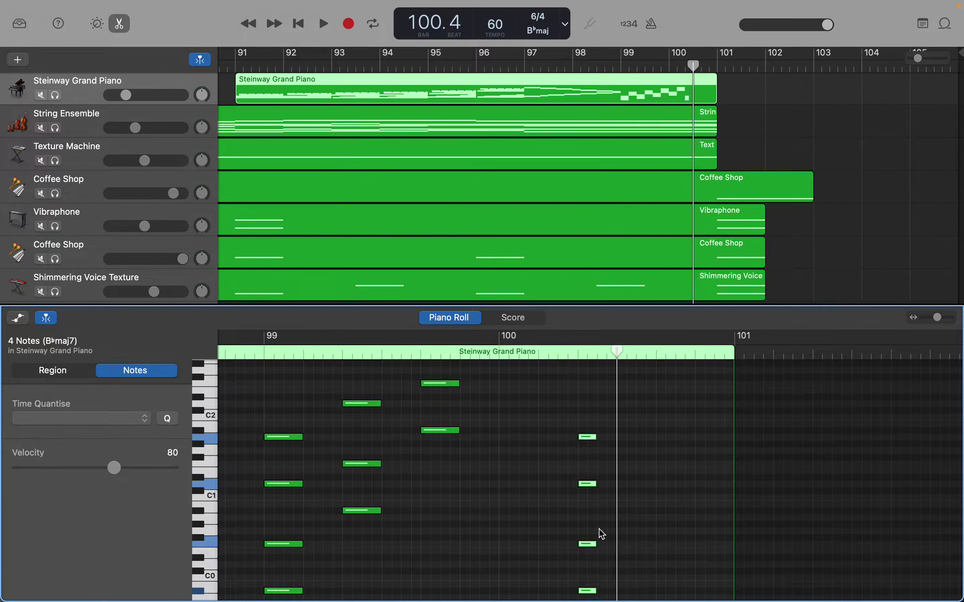
pyautogui.press('super+v')
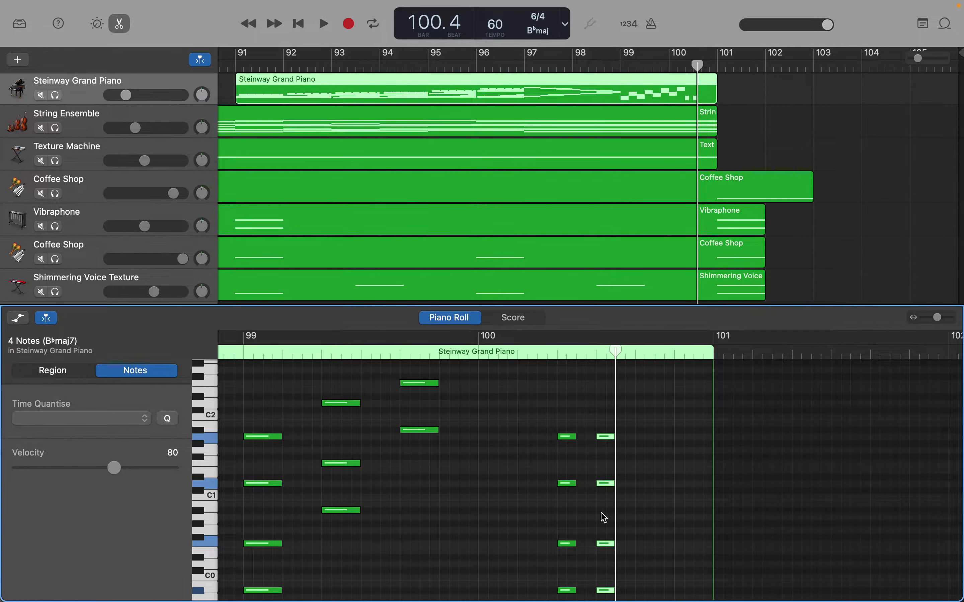
pyautogui.scroll(-3, 604, 518)
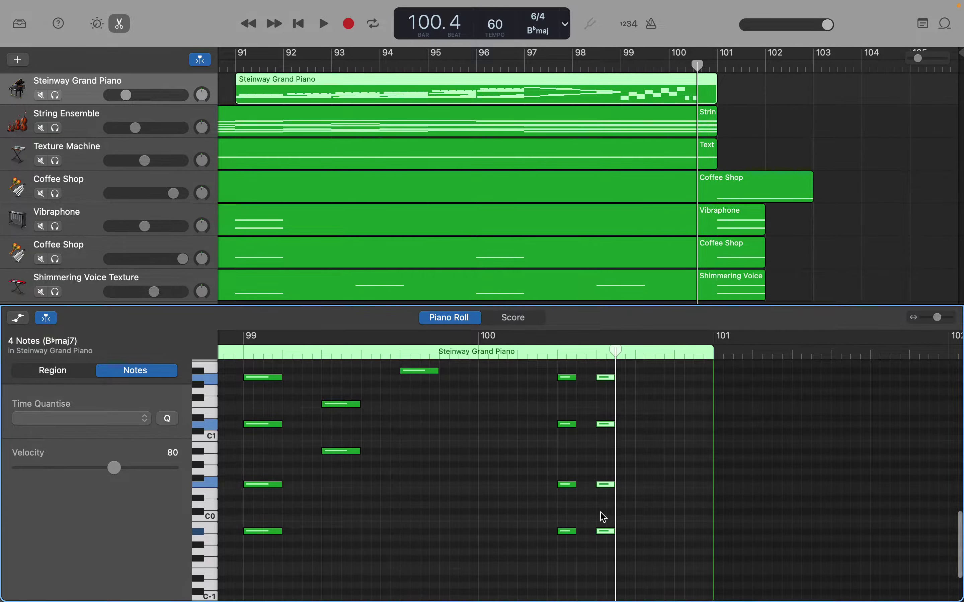
pyautogui.moveTo(608, 536); pyautogui.dragTo(589, 458)
pyautogui.scroll(3, 589, 458)
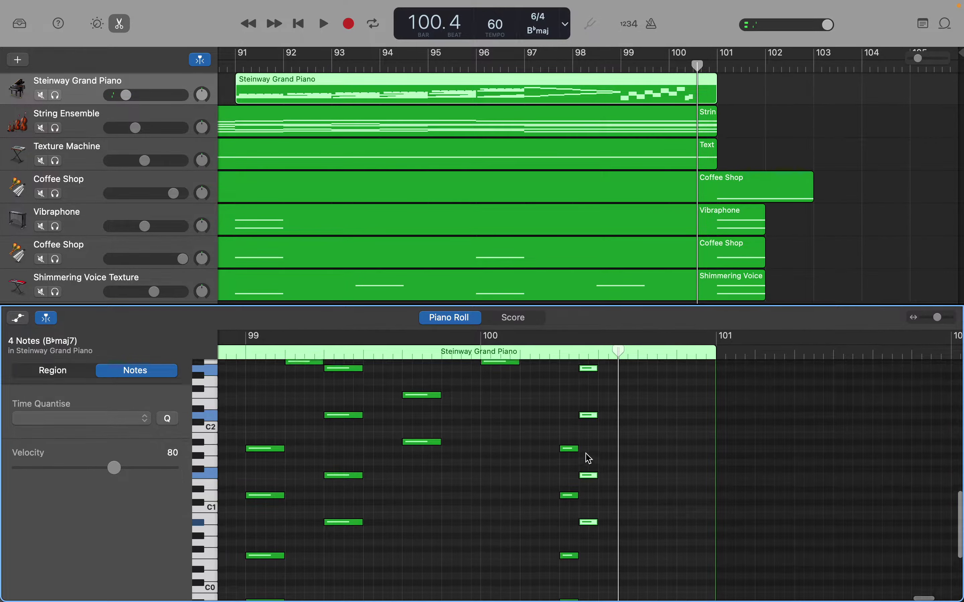
pyautogui.scroll(2, 590, 459)
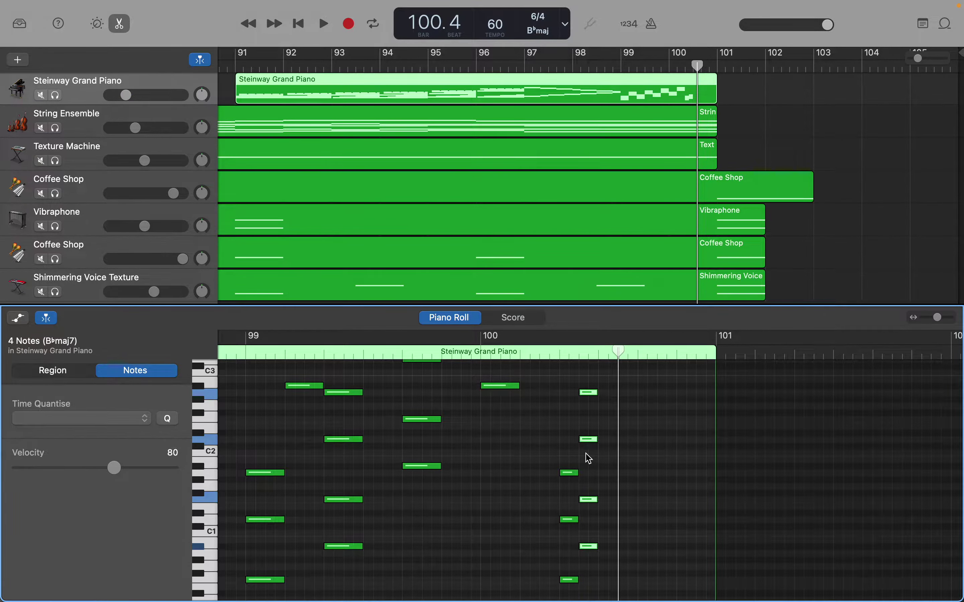
# Duplicate the half-beat chord onto beat 4 of bar 100, one octave higher on B♭1, F2, D3 and A3
pyautogui.moveTo(616, 351); pyautogui.dragTo(600, 351)
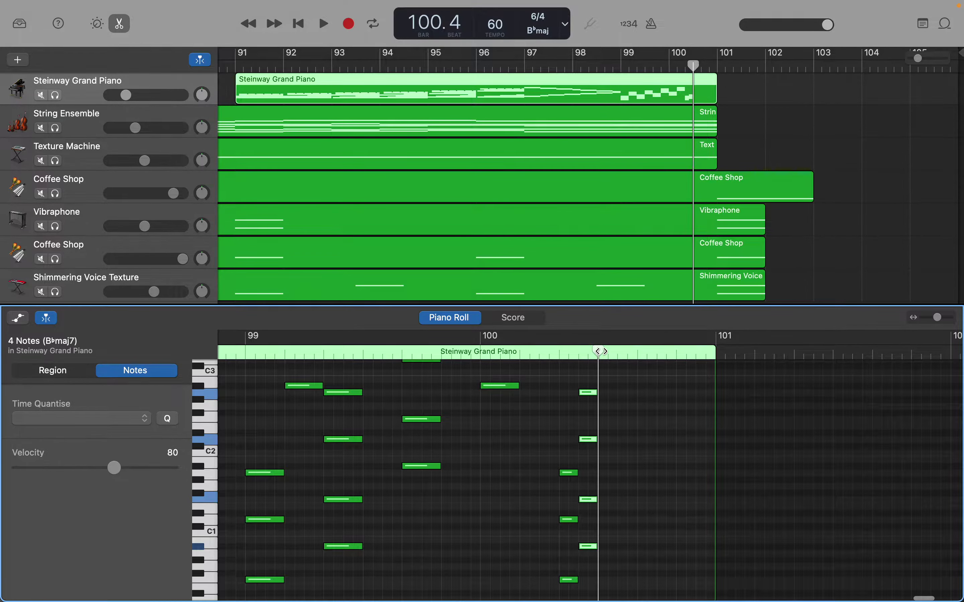
pyautogui.press('super+v')
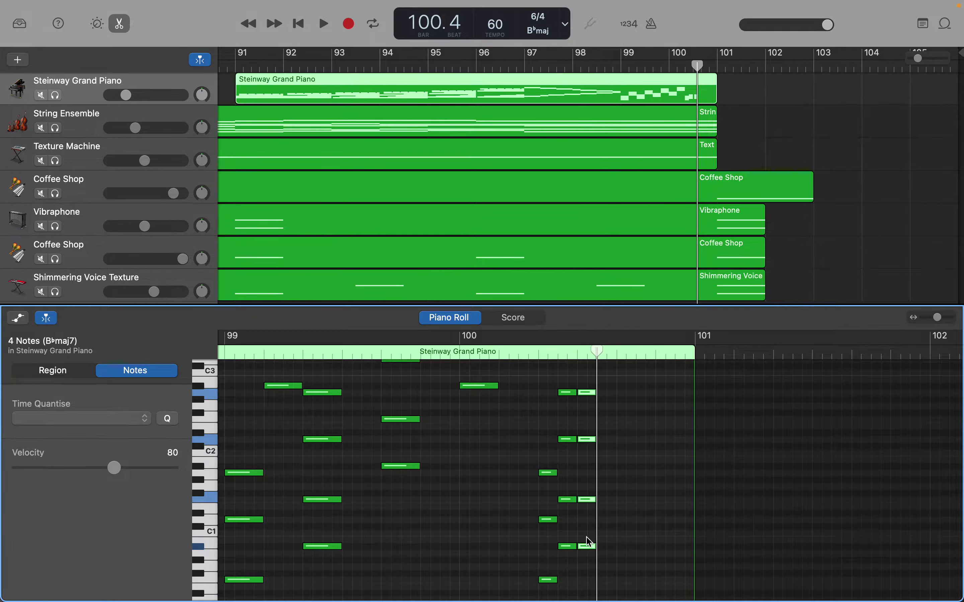
pyautogui.moveTo(590, 549); pyautogui.dragTo(588, 436)
pyautogui.moveTo(588, 438); pyautogui.dragTo(591, 469)
# Duplicate the beat 4 chord onto the second half of beat 4, one octave higher on B♭2, F3, D4 and A4
pyautogui.scroll(3, 591, 469)
pyautogui.scroll(2, 591, 469)
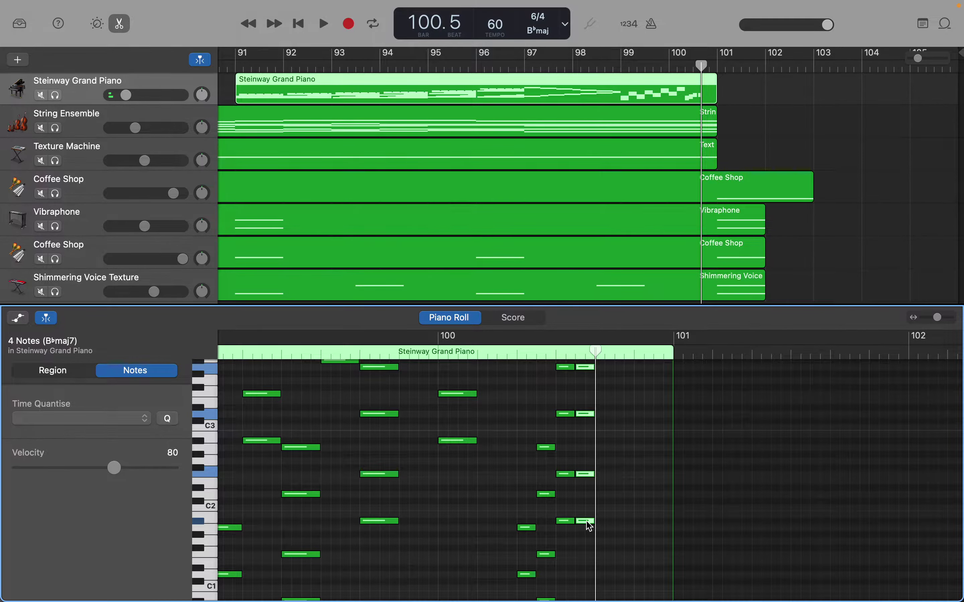
pyautogui.moveTo(590, 527); pyautogui.dragTo(589, 443)
pyautogui.click(589, 442)
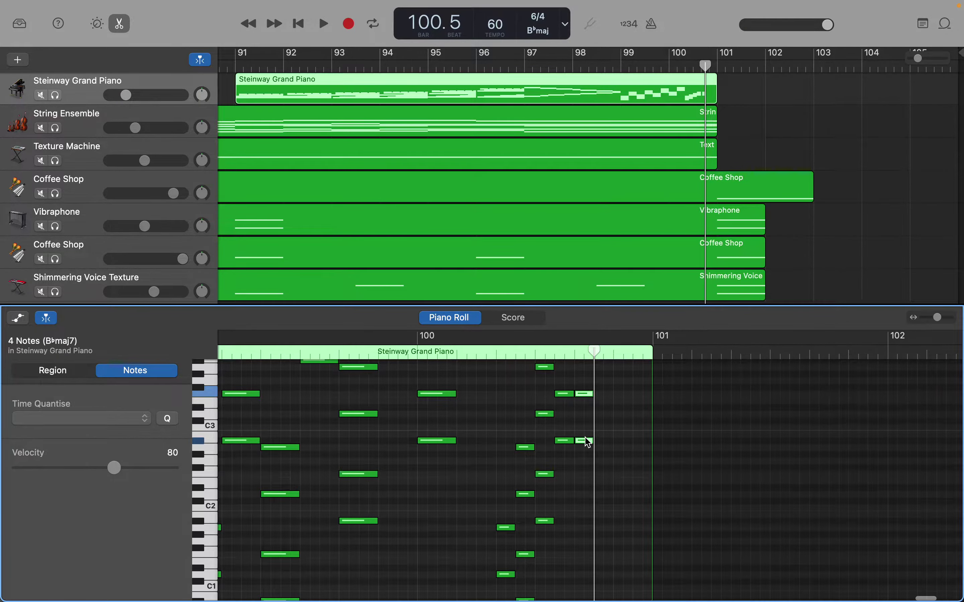
# Duplicate the last half-beat chord onto beat 5 of bar 100, one octave higher on B♭3, F4, D5 and A5
pyautogui.moveTo(603, 525)
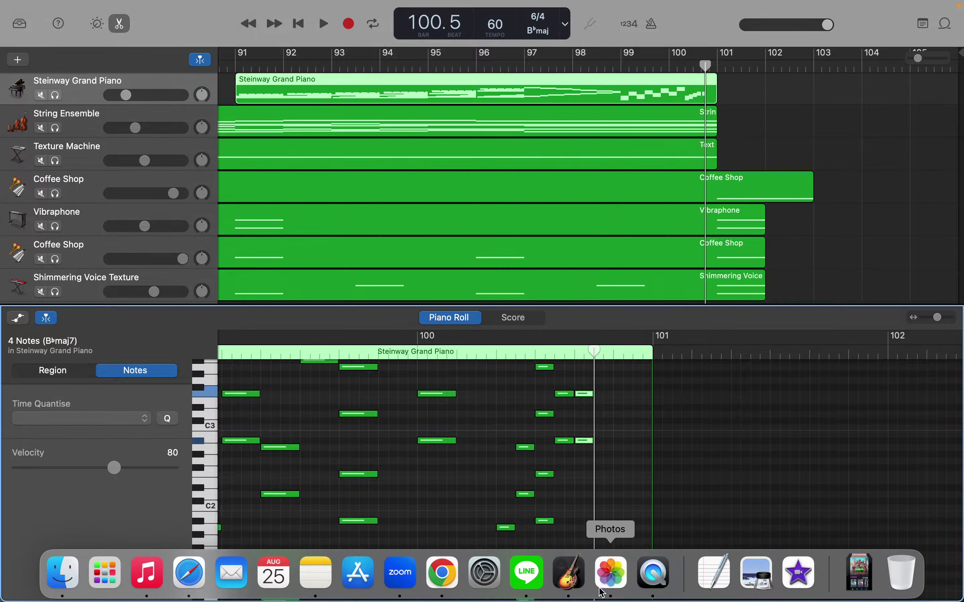
pyautogui.scroll(5, 561, 473)
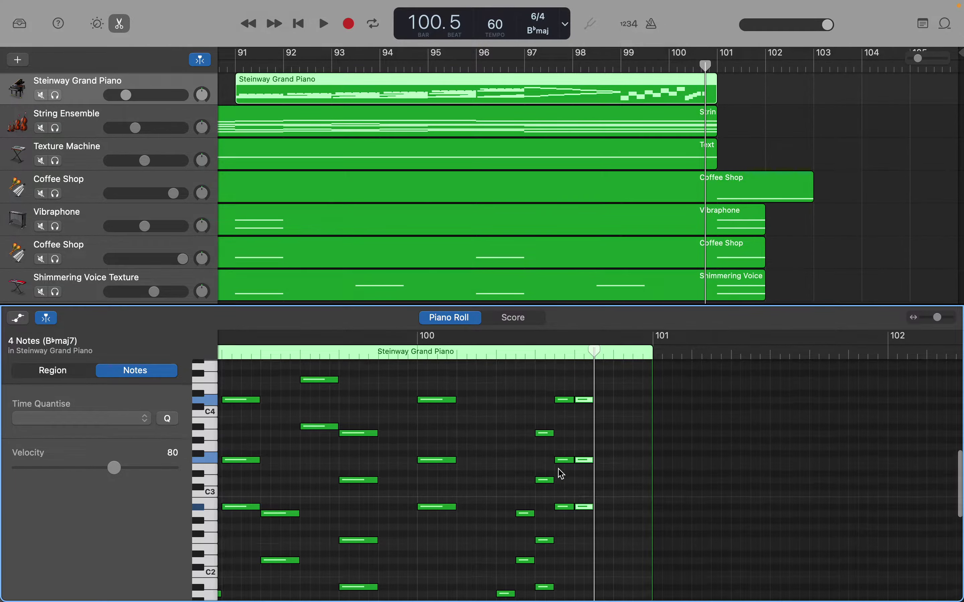
pyautogui.scroll(1, 561, 474)
pyautogui.moveTo(588, 537); pyautogui.dragTo(584, 457)
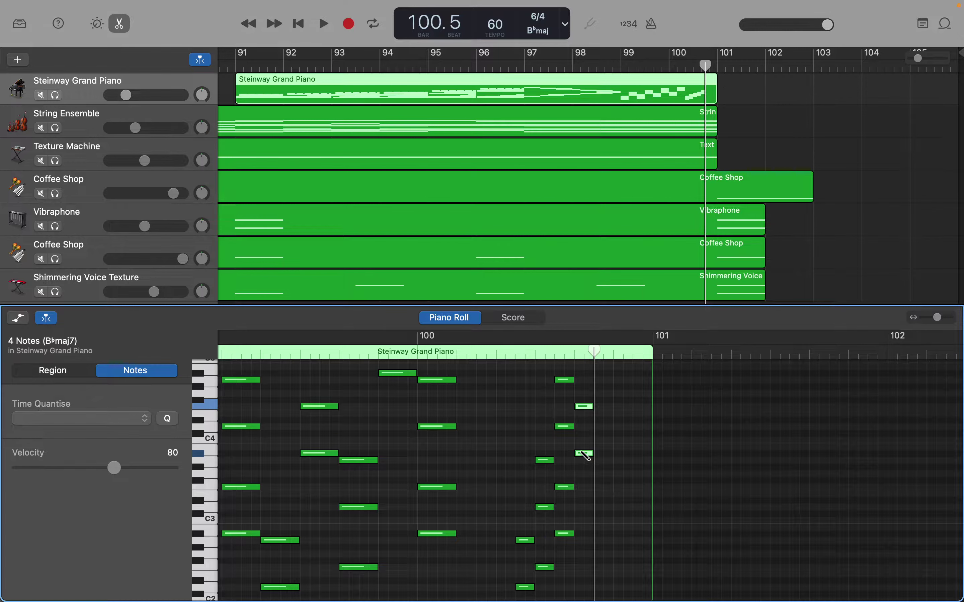
# Duplicate the beat 5 chord onto the second half of beat 5, one octave higher on B♭4, F5, D6 and A6
pyautogui.press('space')
pyautogui.moveTo(584, 458); pyautogui.dragTo(582, 379)
pyautogui.scroll(2, 582, 379)
pyautogui.hscroll(-1, 582, 379)
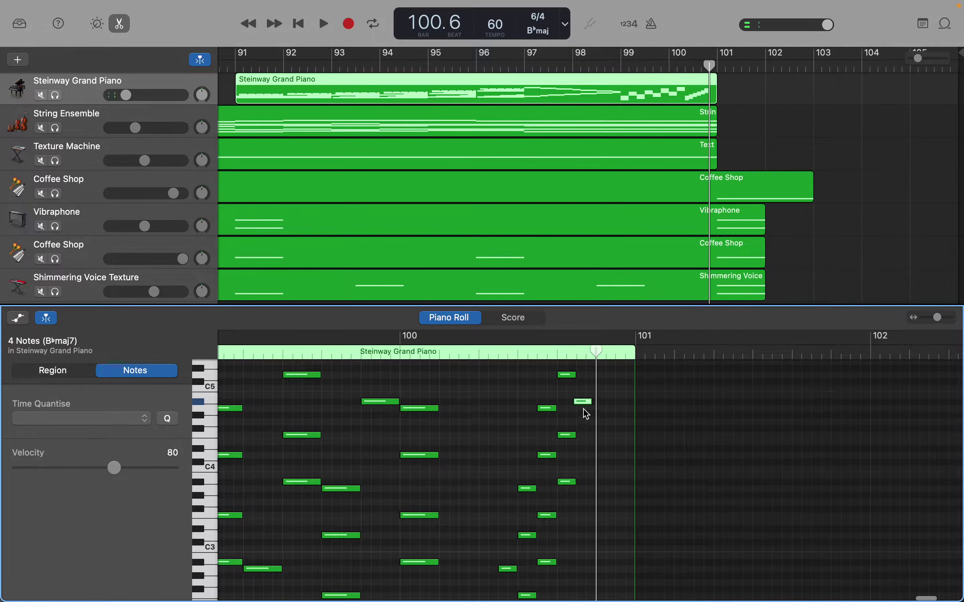
pyautogui.moveTo(587, 406); pyautogui.dragTo(589, 405)
pyautogui.scroll(6, 589, 405)
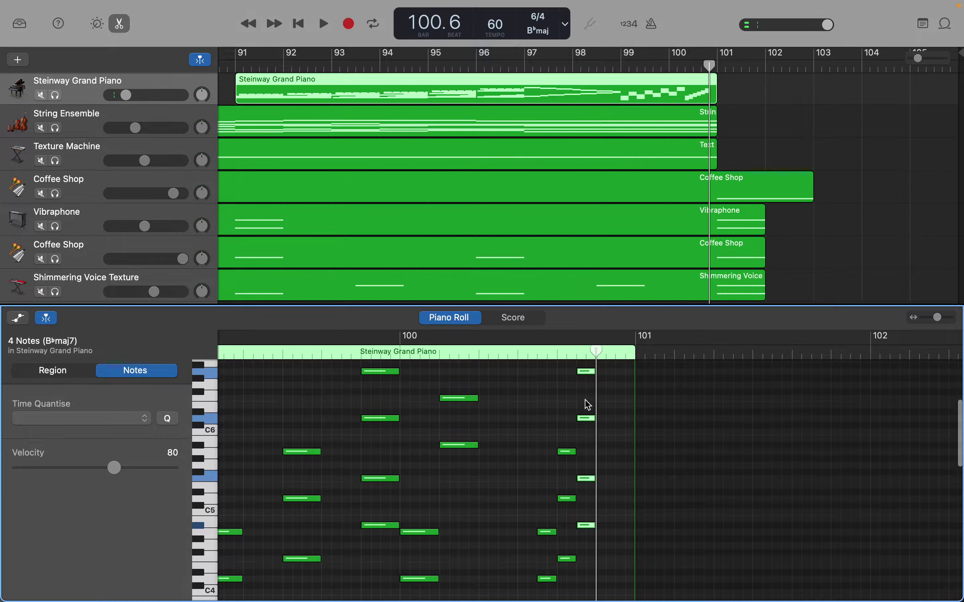
# Duplicate the last half-beat chord onto beat 6 of bar 100, one octave higher on B♭5, F6, D7 and A7
pyautogui.scroll(2, 589, 406)
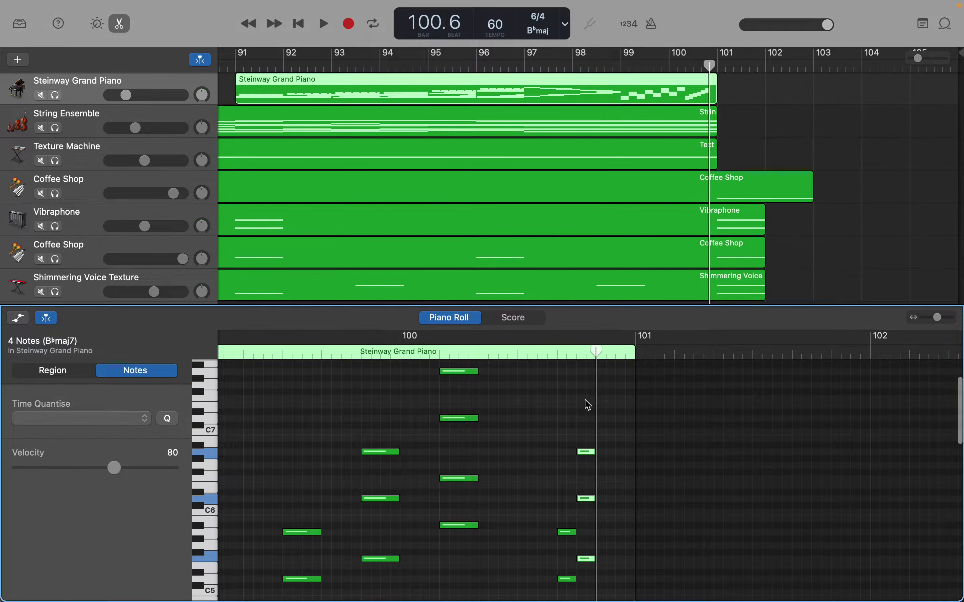
pyautogui.press('super+r')
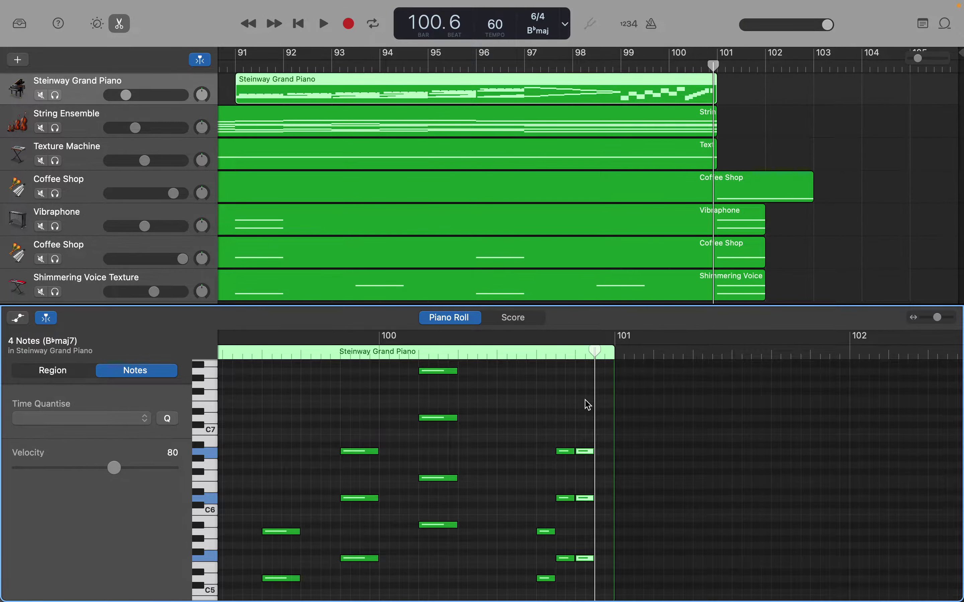
pyautogui.scroll(-4, 581, 445)
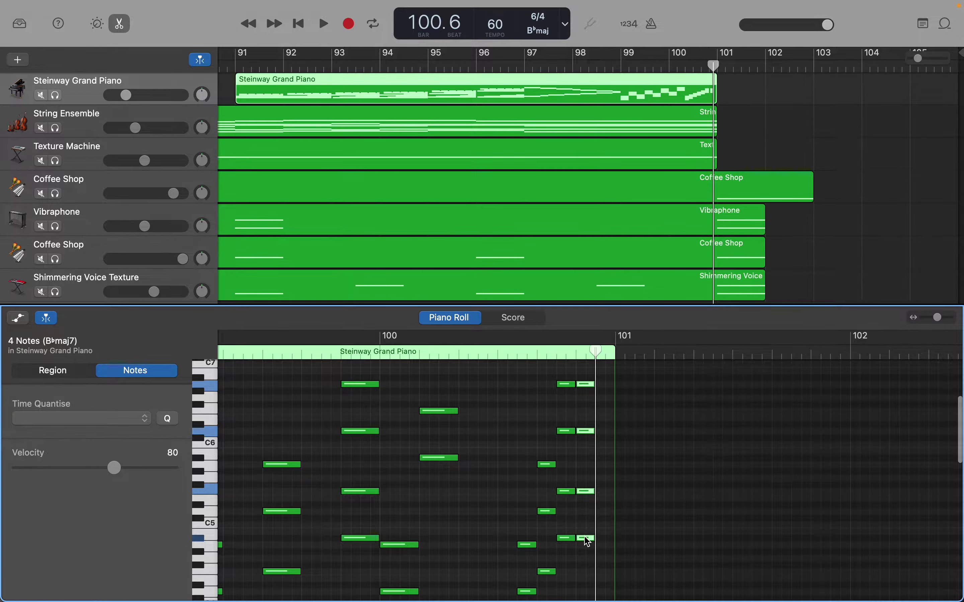
pyautogui.moveTo(588, 541); pyautogui.dragTo(584, 461)
pyautogui.scroll(5, 584, 460)
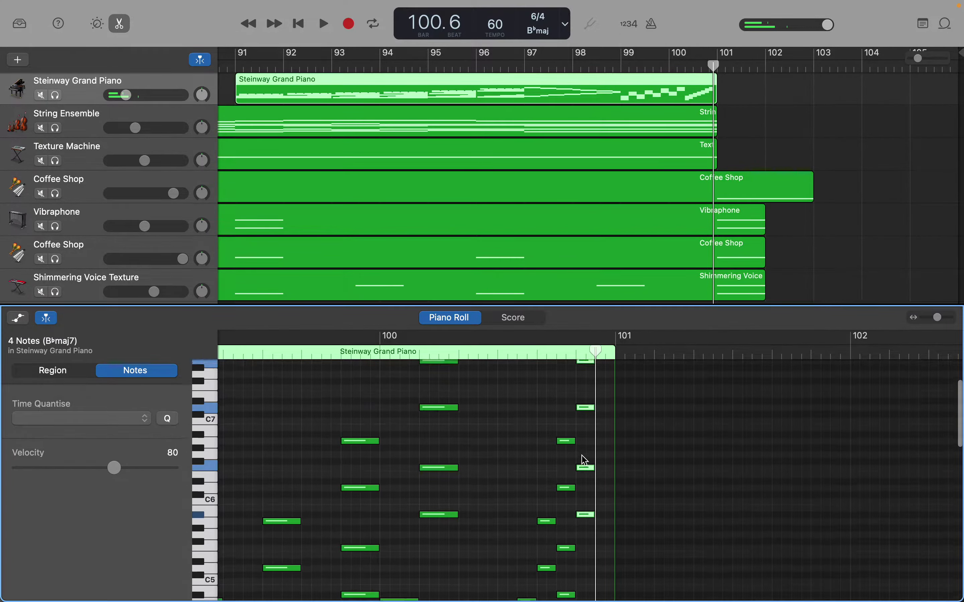
pyautogui.scroll(1, 585, 461)
pyautogui.scroll(1, 584, 461)
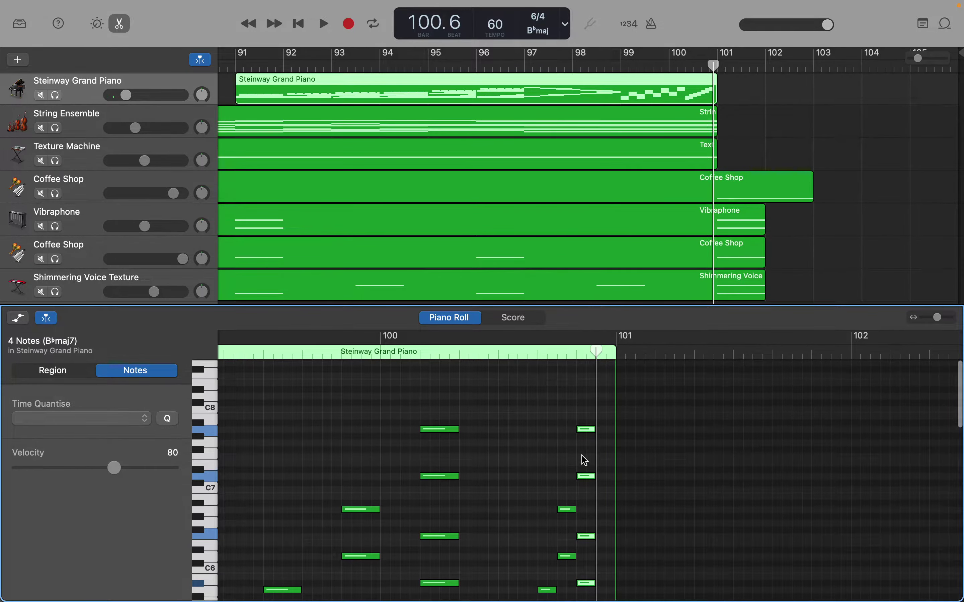
# Review the rising half-beat chords of bar 100 down to the lowest octave and audition the B♭0 key
pyautogui.scroll(-7, 585, 460)
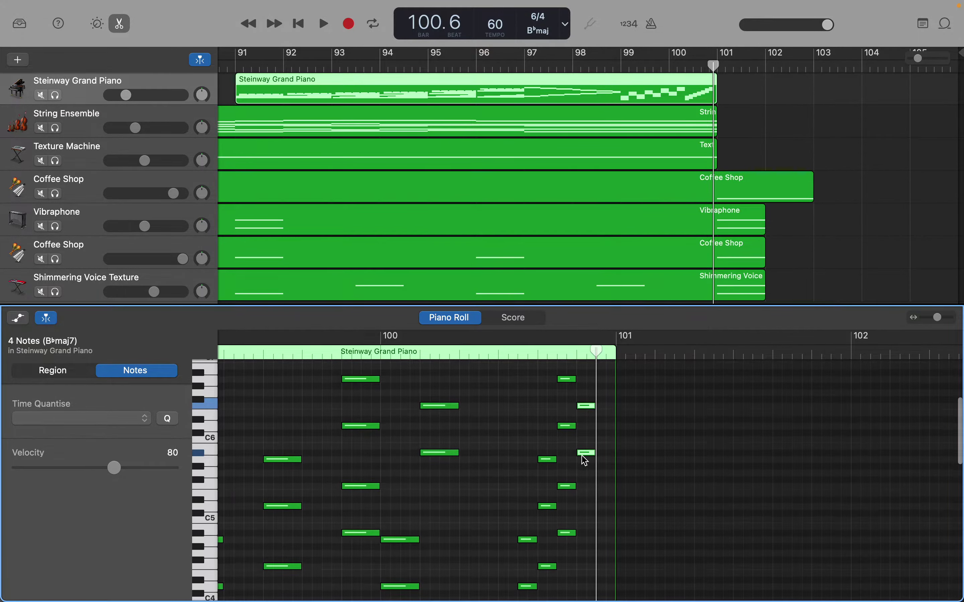
pyautogui.moveTo(585, 460)
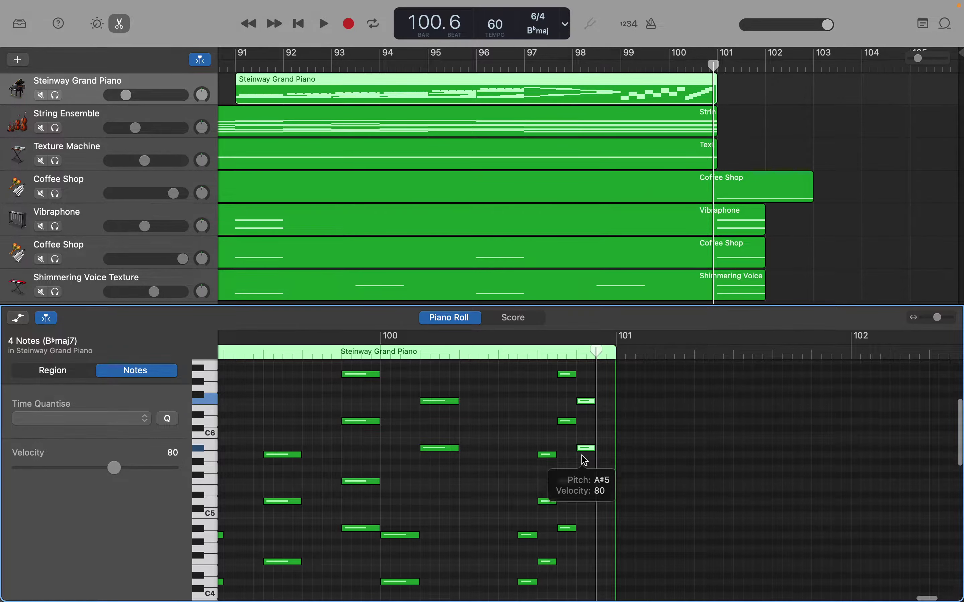
pyautogui.scroll(-10, 585, 460)
pyautogui.scroll(-3, 584, 460)
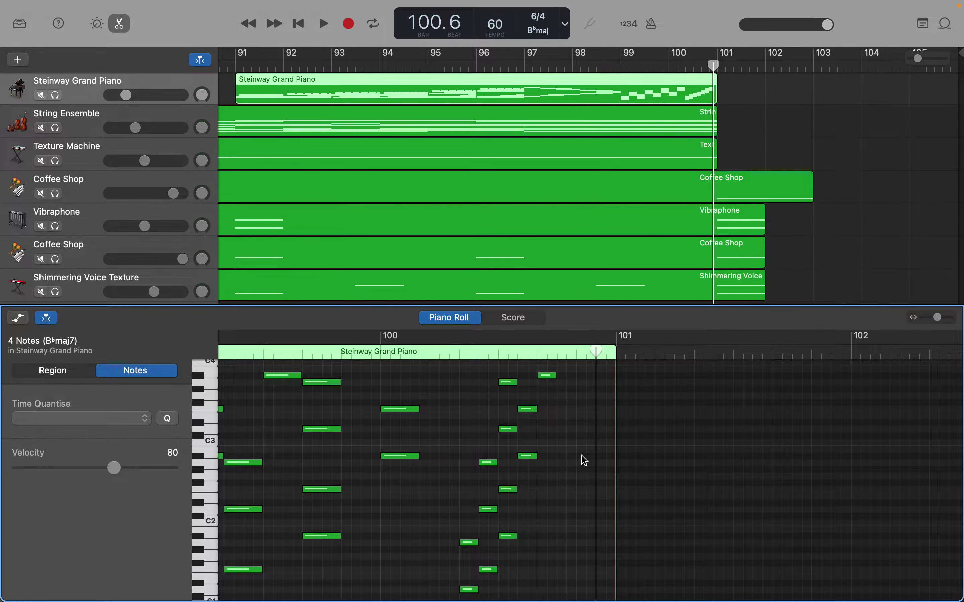
pyautogui.scroll(-5, 585, 461)
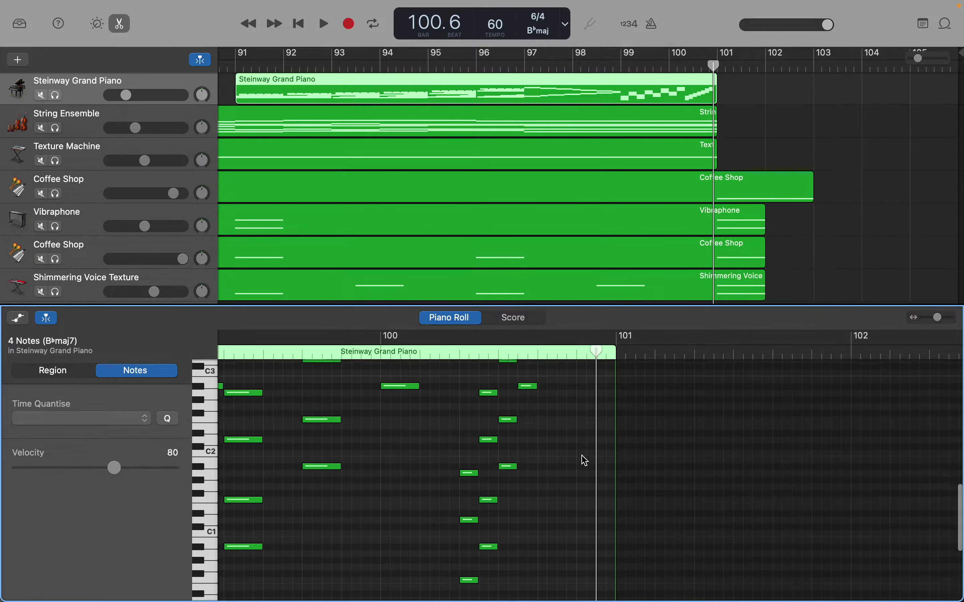
pyautogui.scroll(-2, 584, 461)
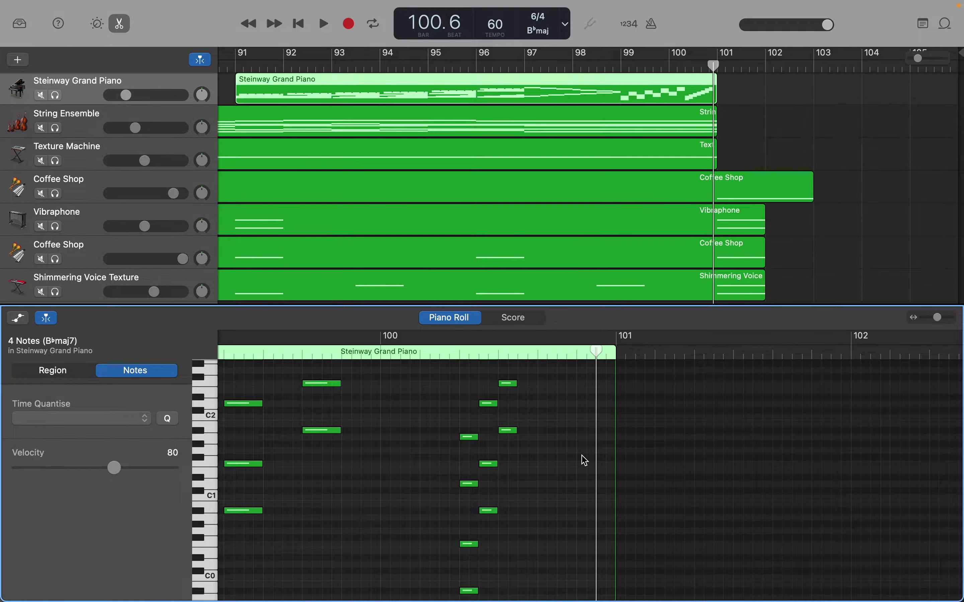
pyautogui.click(203, 515)
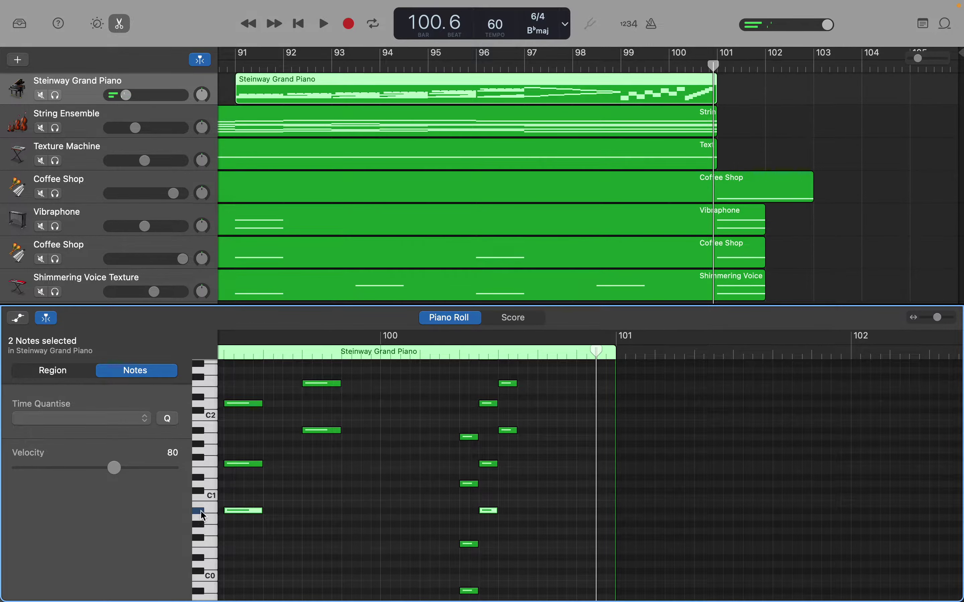
# Add half-beat notes on B♭0, B♭1, B♭2 and B♭3 at the second half of beat 6 in bar 100
pyautogui.rightClick(603, 516)
pyautogui.click(609, 517)
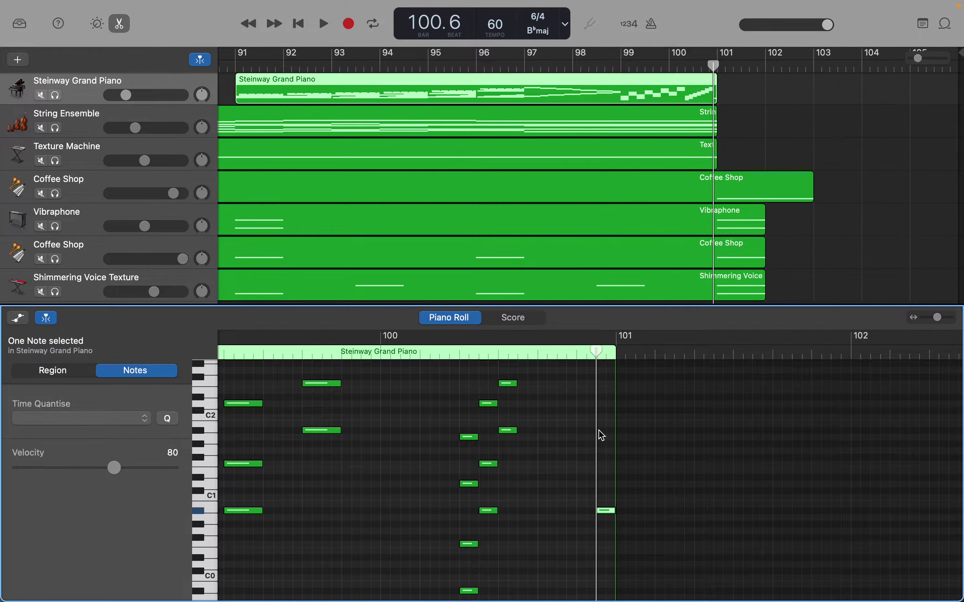
pyautogui.rightClick(602, 436)
pyautogui.click(629, 437)
pyautogui.scroll(3, 608, 435)
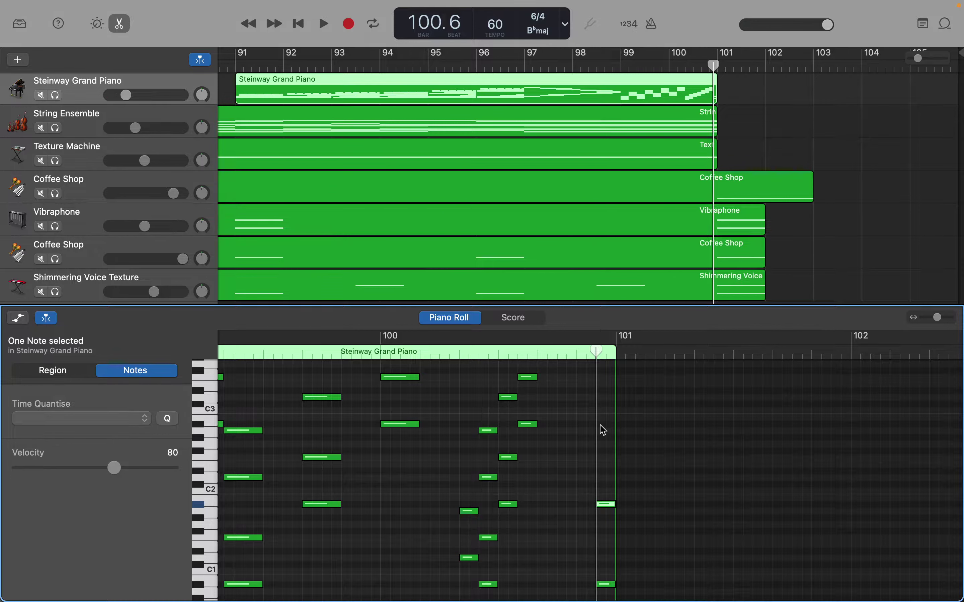
pyautogui.rightClick(601, 430)
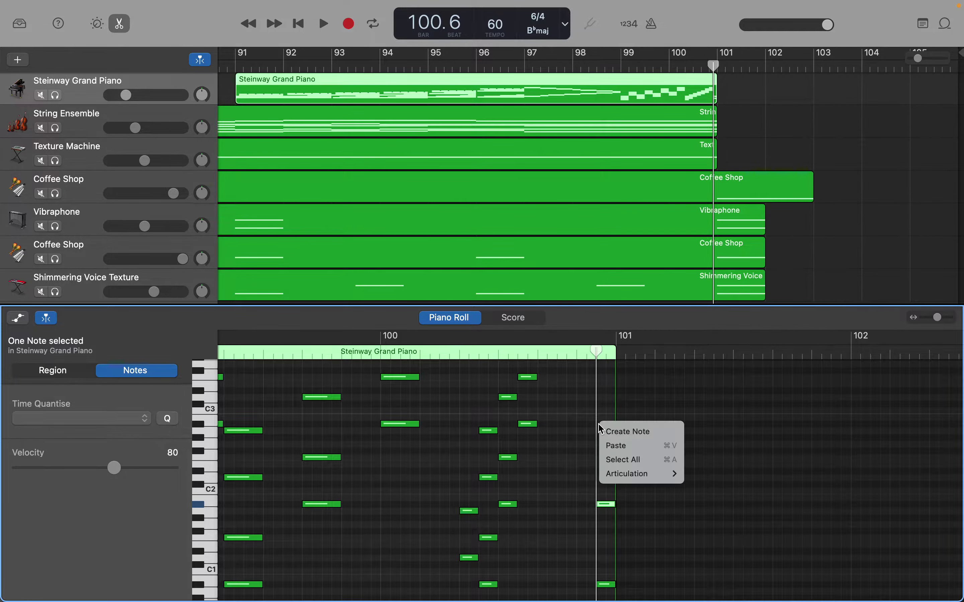
pyautogui.press('Escape')
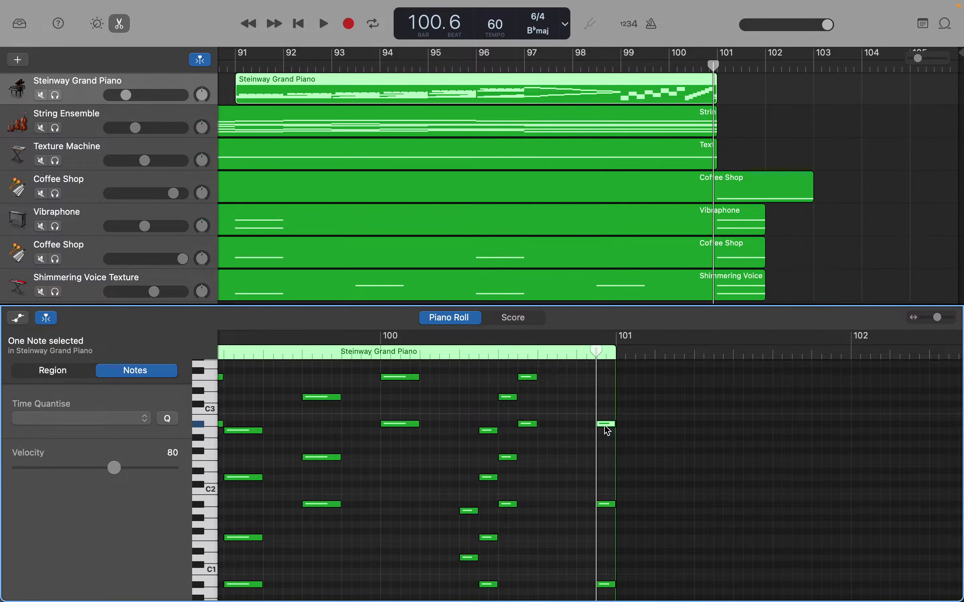
pyautogui.scroll(3, 607, 431)
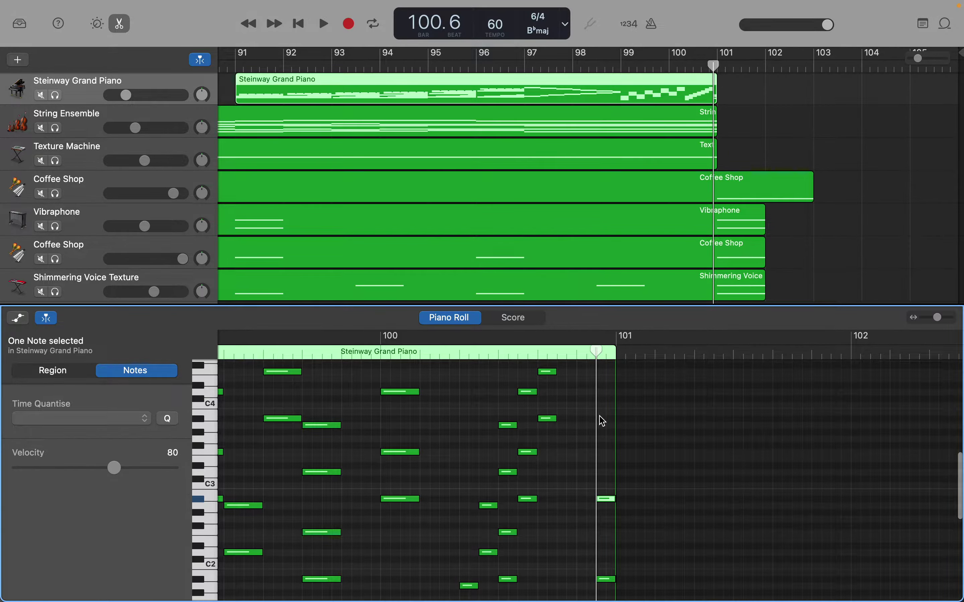
pyautogui.rightClick(601, 424)
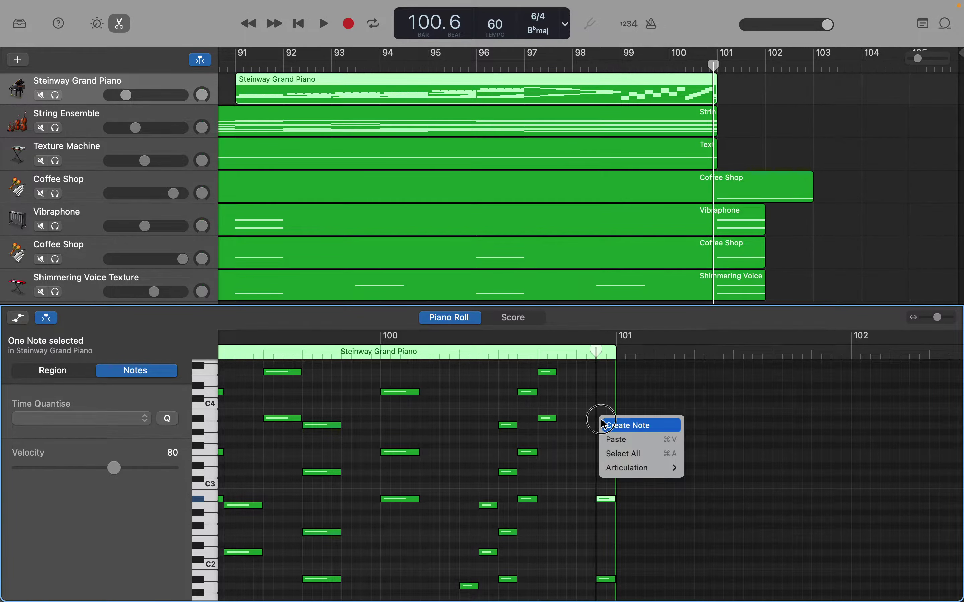
pyautogui.click(613, 423)
pyautogui.click(203, 421)
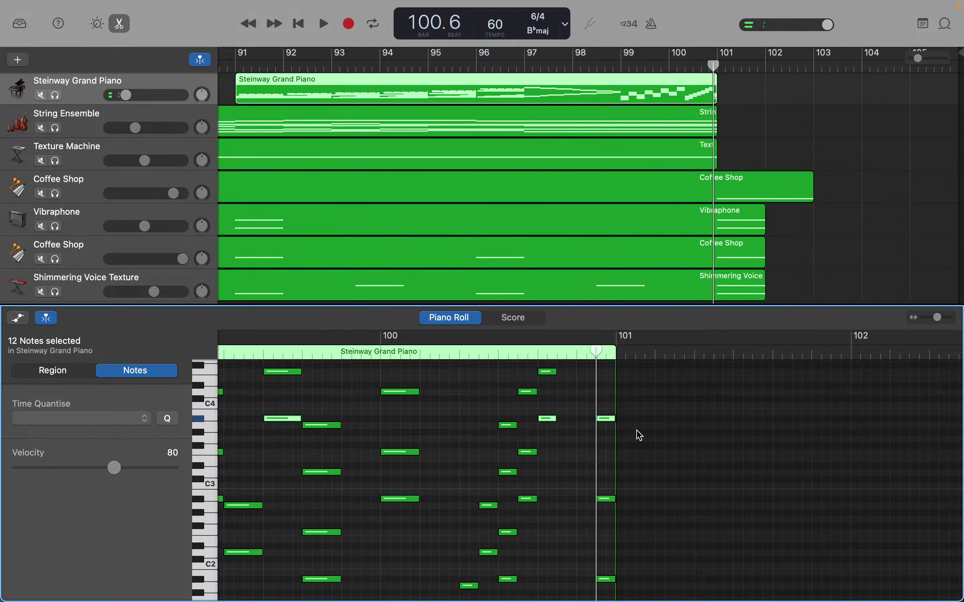
pyautogui.click(608, 408)
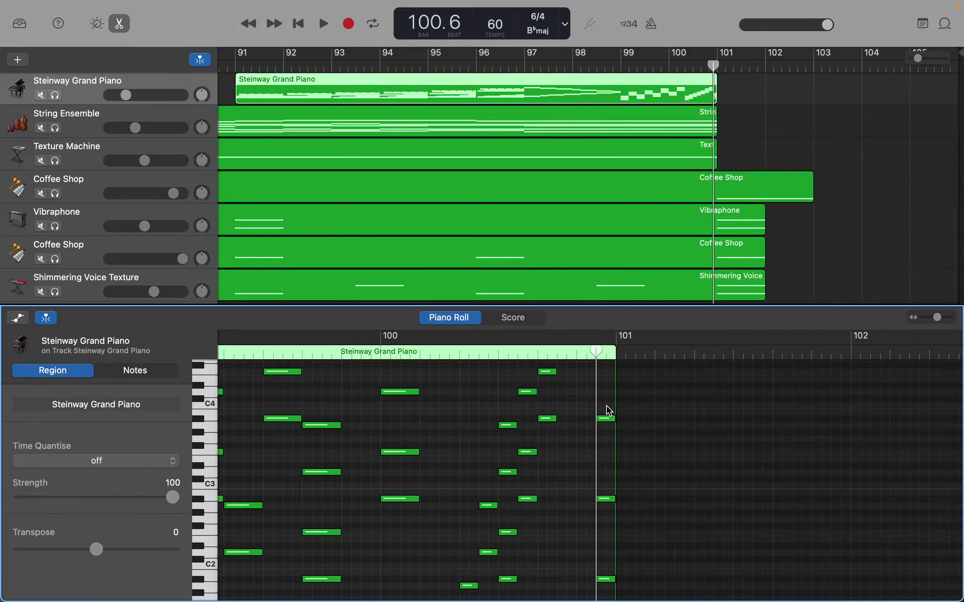
# Try to duplicate the four stacked B♭ notes ending bar 100 onto beat 1 of bar 101
pyautogui.moveTo(608, 442); pyautogui.dragTo(607, 526)
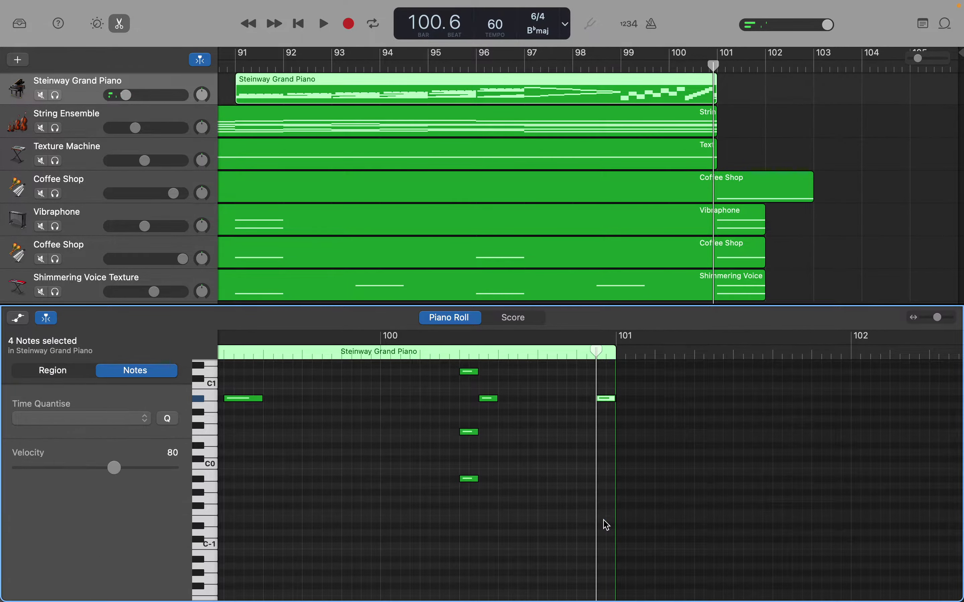
pyautogui.scroll(5, 607, 525)
pyautogui.scroll(1, 606, 525)
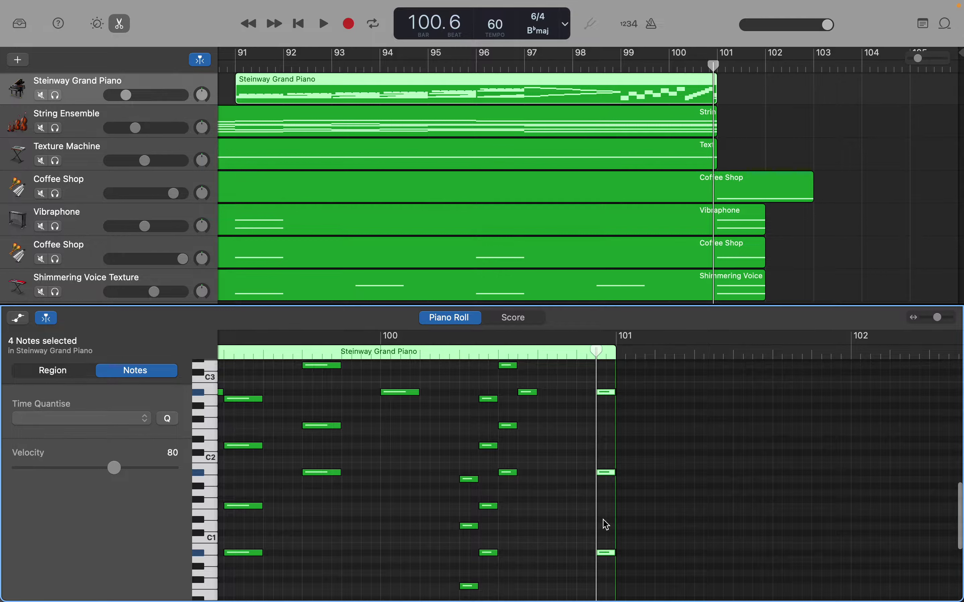
pyautogui.moveTo(595, 350); pyautogui.dragTo(614, 349)
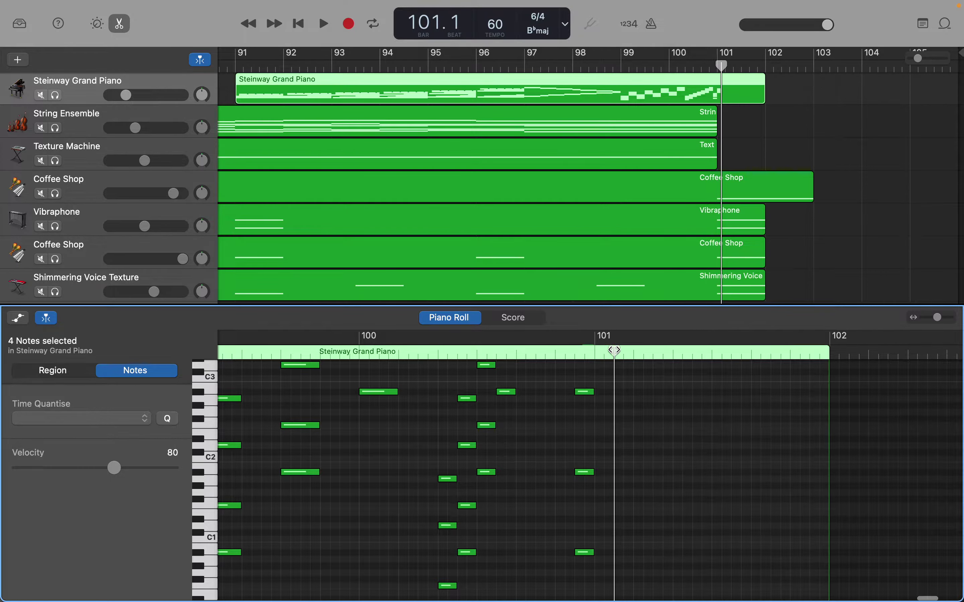
pyautogui.scroll(10, 614, 349)
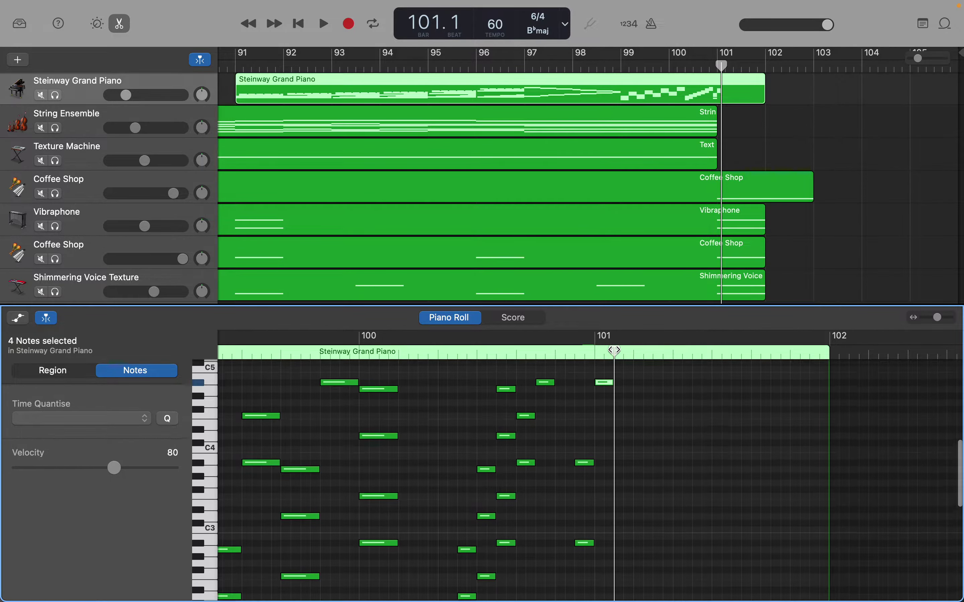
pyautogui.scroll(10, 613, 350)
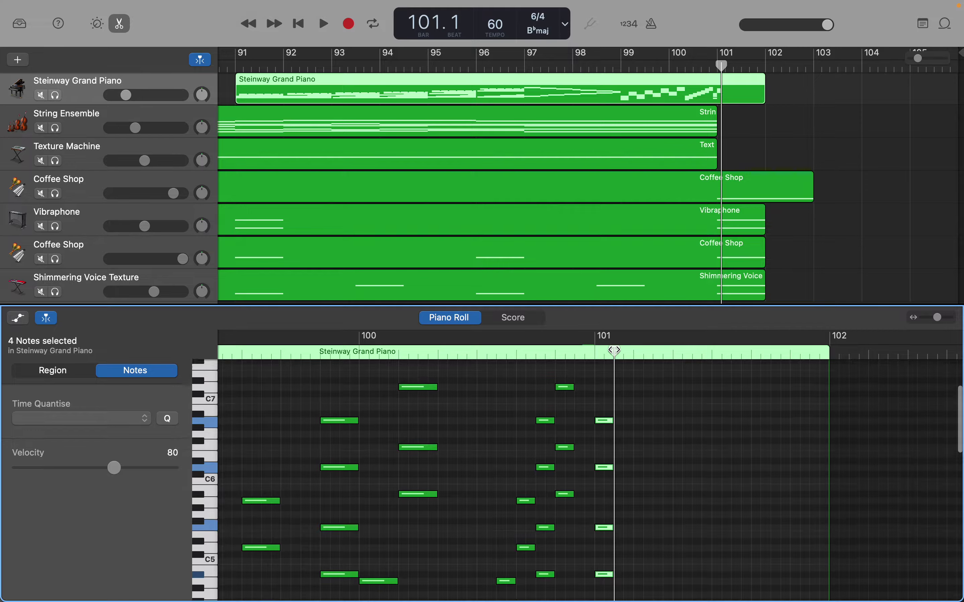
pyautogui.scroll(5, 613, 349)
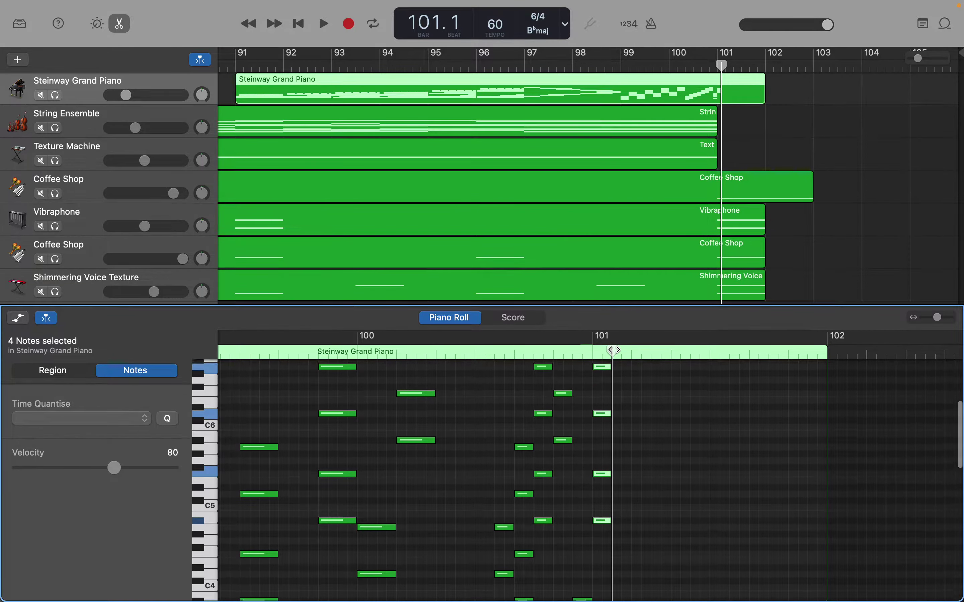
pyautogui.scroll(3, 614, 350)
pyautogui.press('Delete')
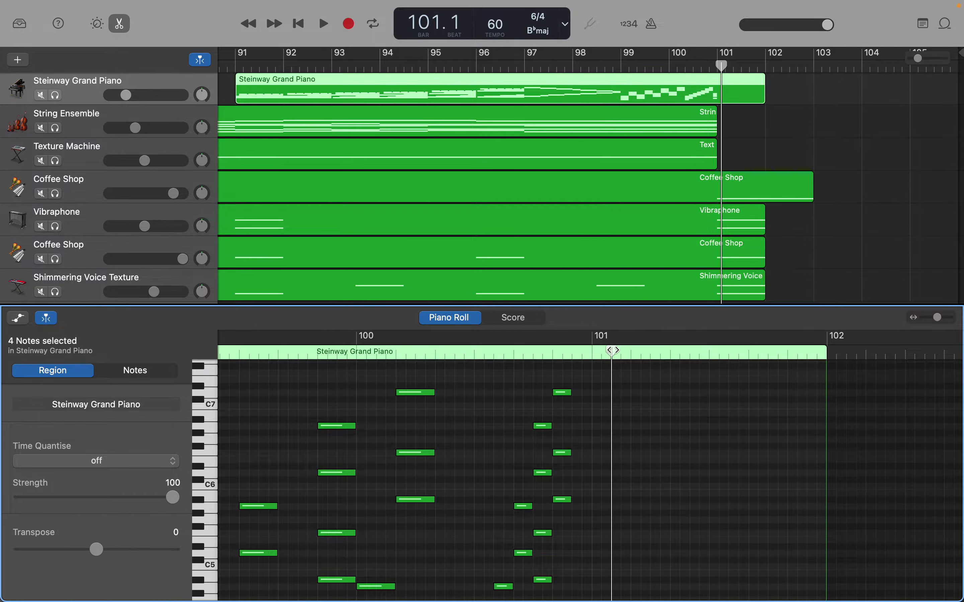
# Duplicate the four stacked B♭ notes onto beat 1 of bar 101 and extend the copies to the end of bar 102
pyautogui.moveTo(612, 351); pyautogui.dragTo(593, 351)
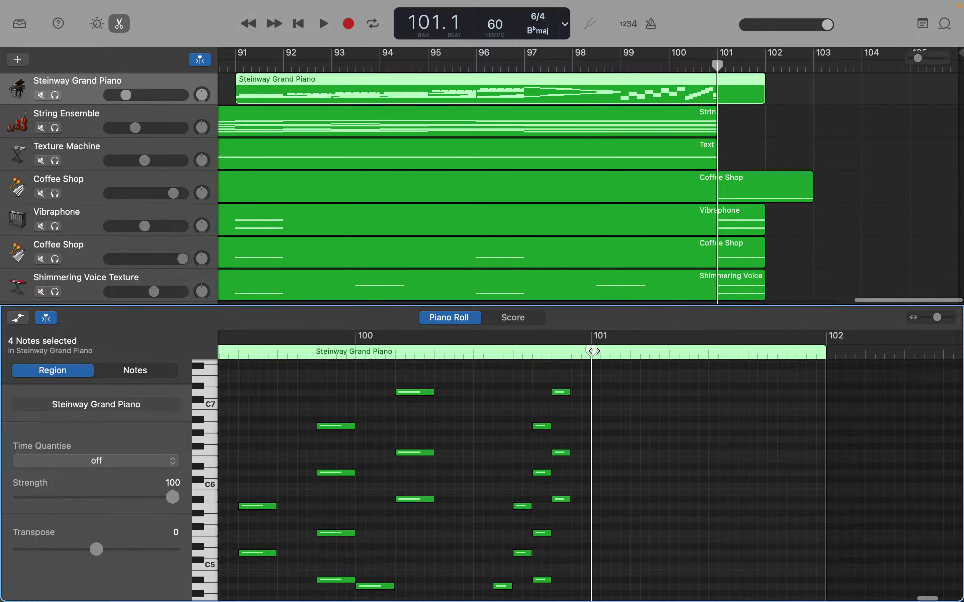
pyautogui.scroll(-4, 592, 351)
pyautogui.scroll(-3, 557, 140)
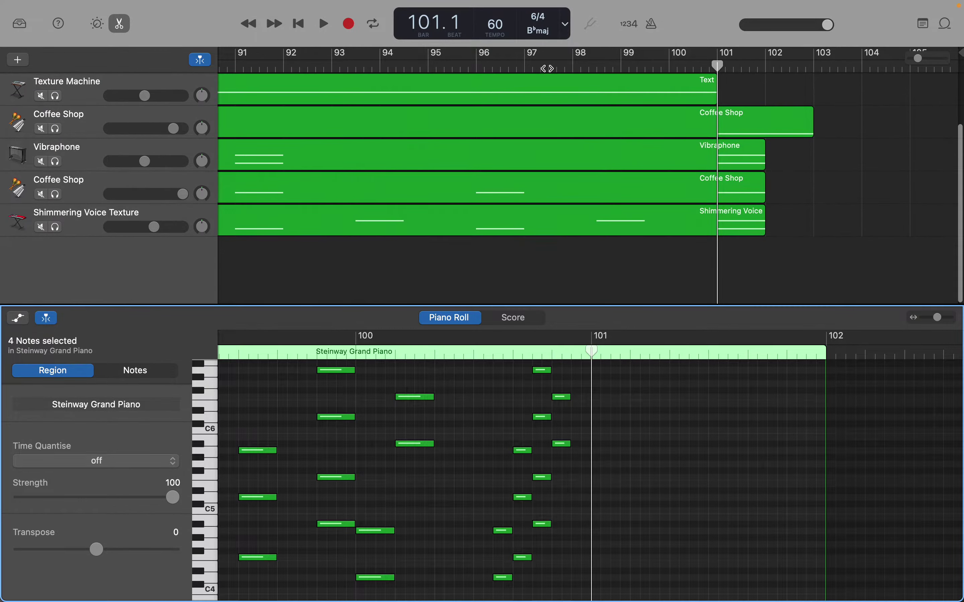
pyautogui.scroll(3, 557, 140)
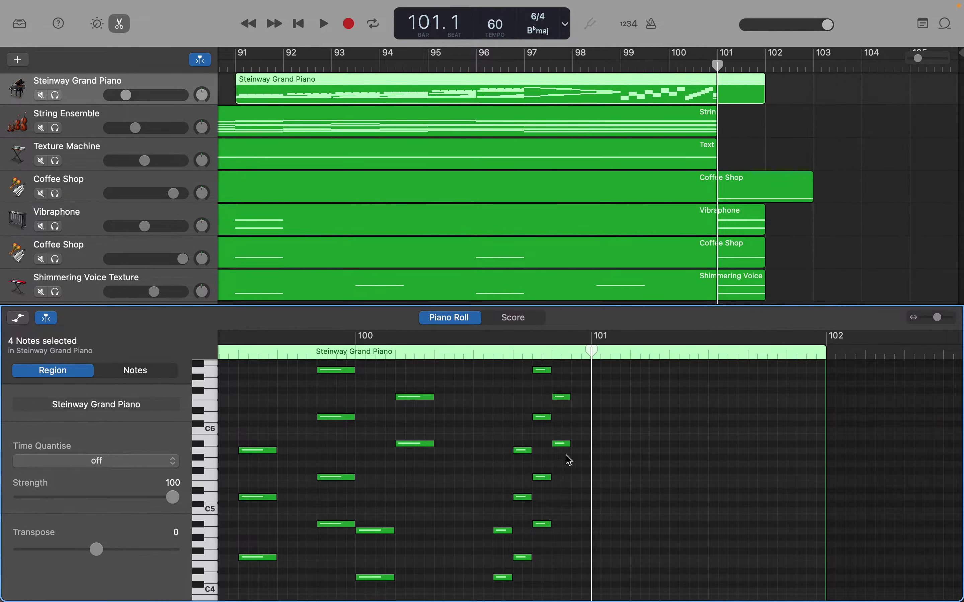
pyautogui.scroll(-5, 566, 455)
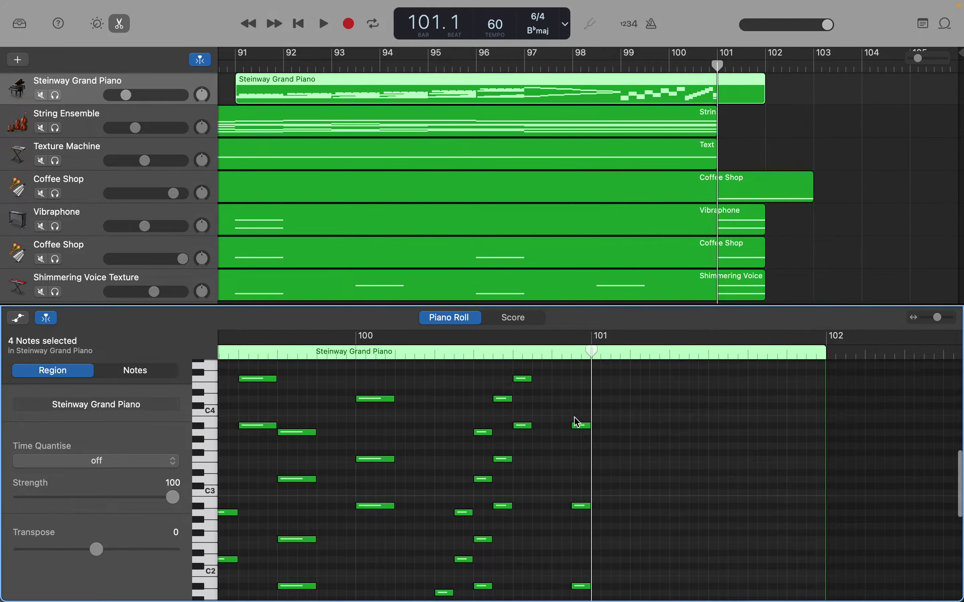
pyautogui.moveTo(580, 418); pyautogui.dragTo(577, 491)
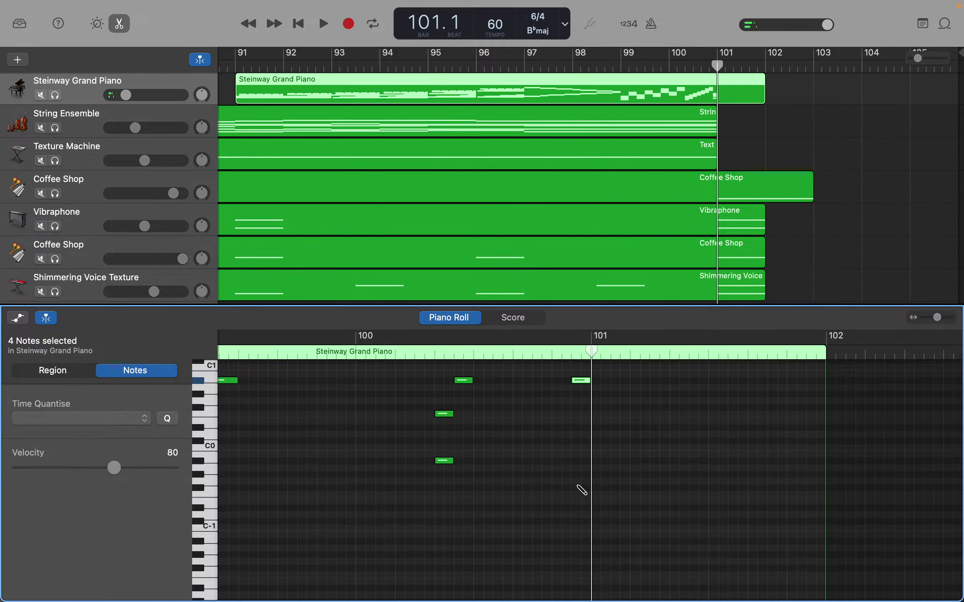
pyautogui.scroll(5, 580, 491)
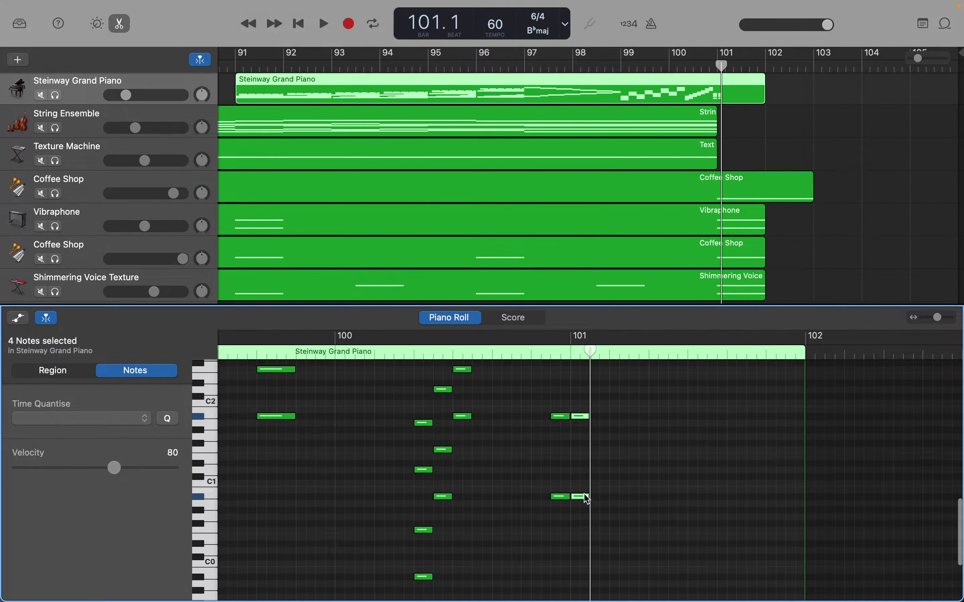
pyautogui.moveTo(589, 497); pyautogui.dragTo(860, 465)
pyautogui.moveTo(630, 445); pyautogui.dragTo(861, 447)
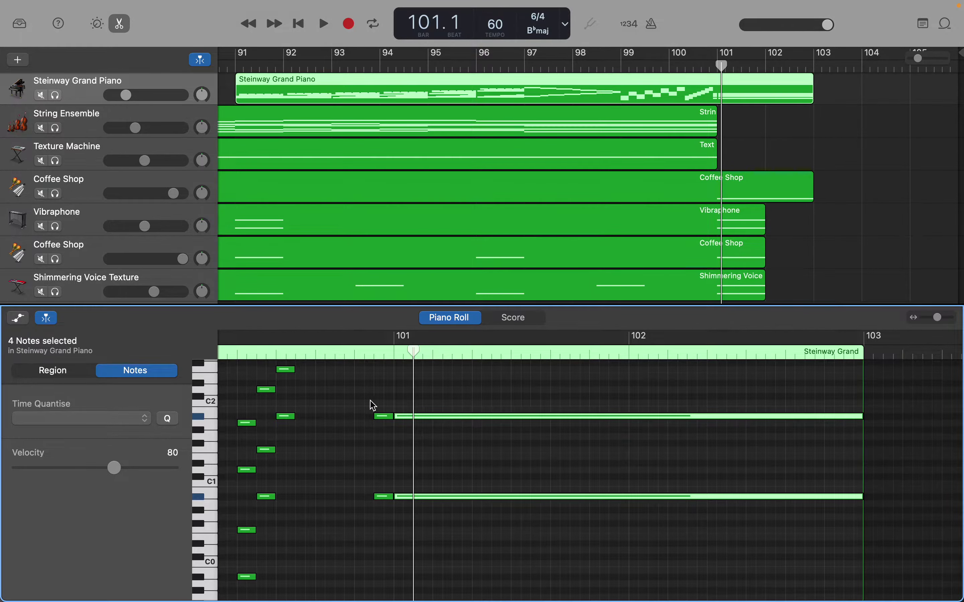
# Extend the bar 99 B♭-1 note up to beat 3 of bar 100, and the B♭-1 note there to the end of bar 102
pyautogui.click(351, 437)
pyautogui.hscroll(-10, 350, 436)
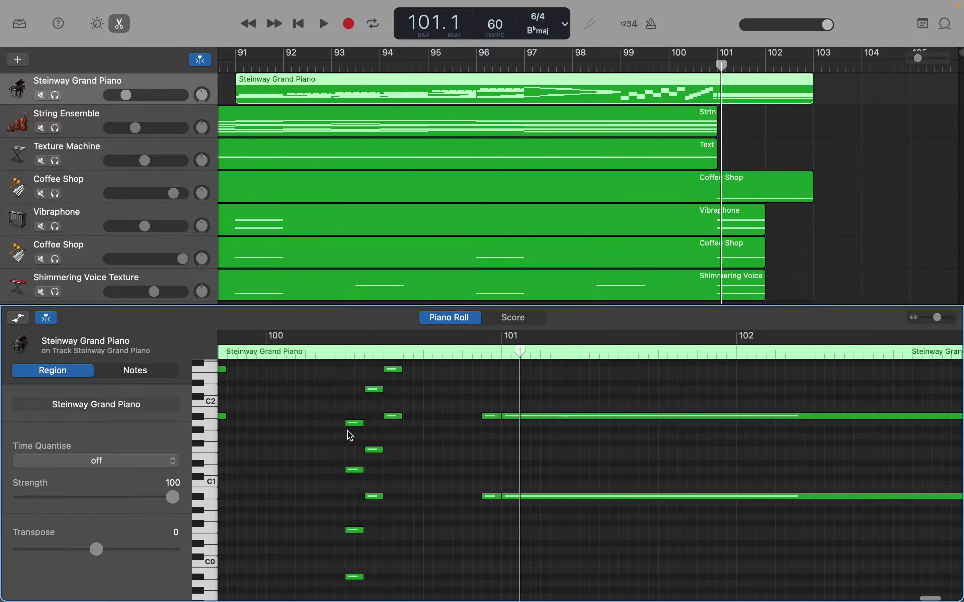
pyautogui.scroll(-5, 350, 436)
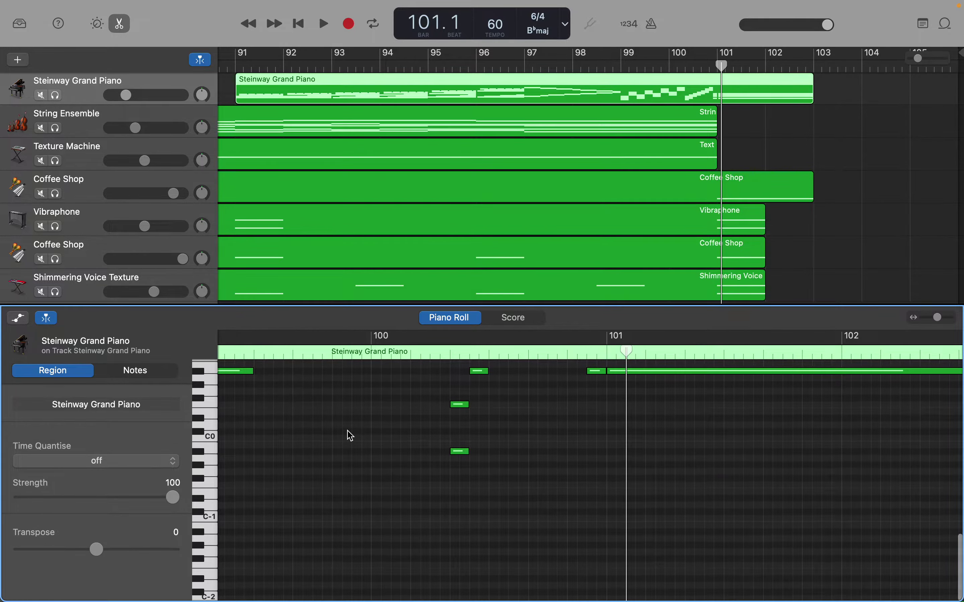
pyautogui.hscroll(-10, 350, 436)
pyautogui.hscroll(-2, 351, 437)
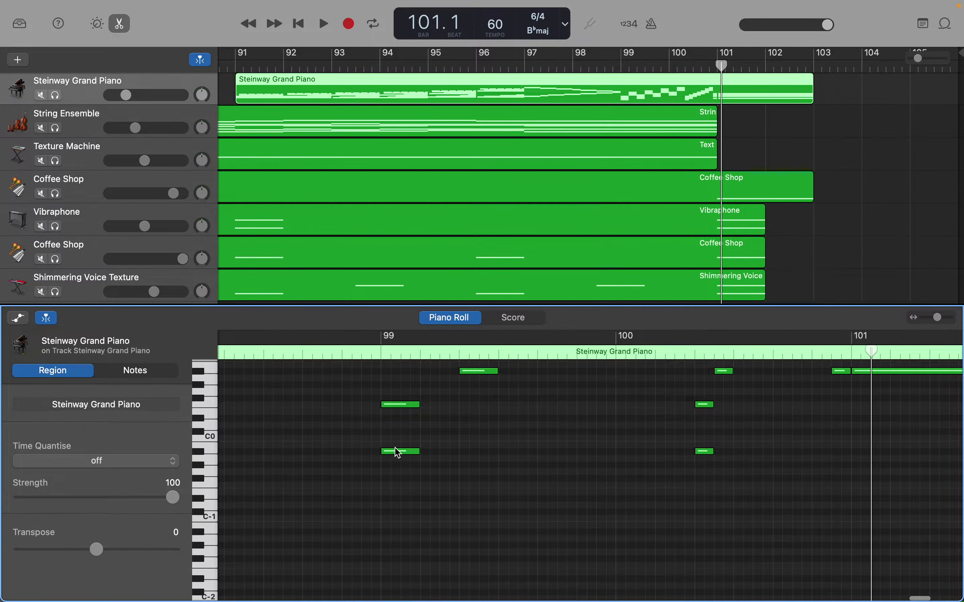
pyautogui.moveTo(419, 455); pyautogui.dragTo(912, 455)
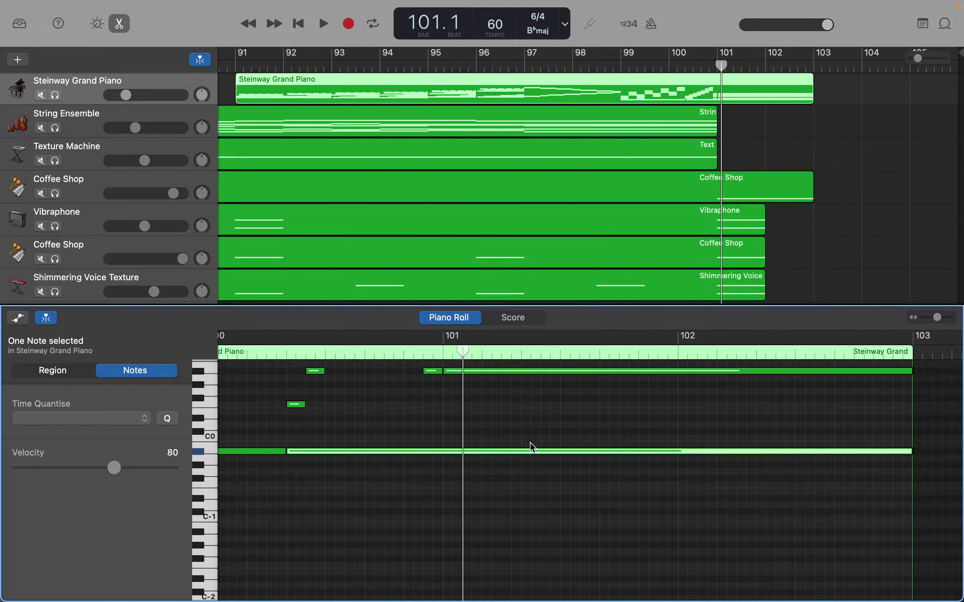
# Extend the B♭7 note at the start of the descending line in bar 97 so it sustains into bar 102
pyautogui.hscroll(-10, 518, 442)
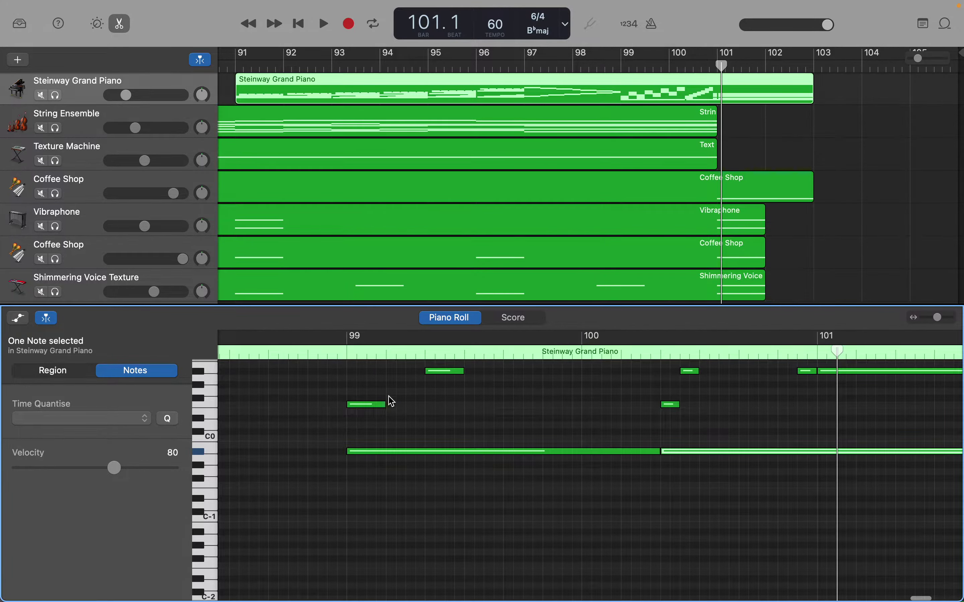
pyautogui.hscroll(-10, 384, 404)
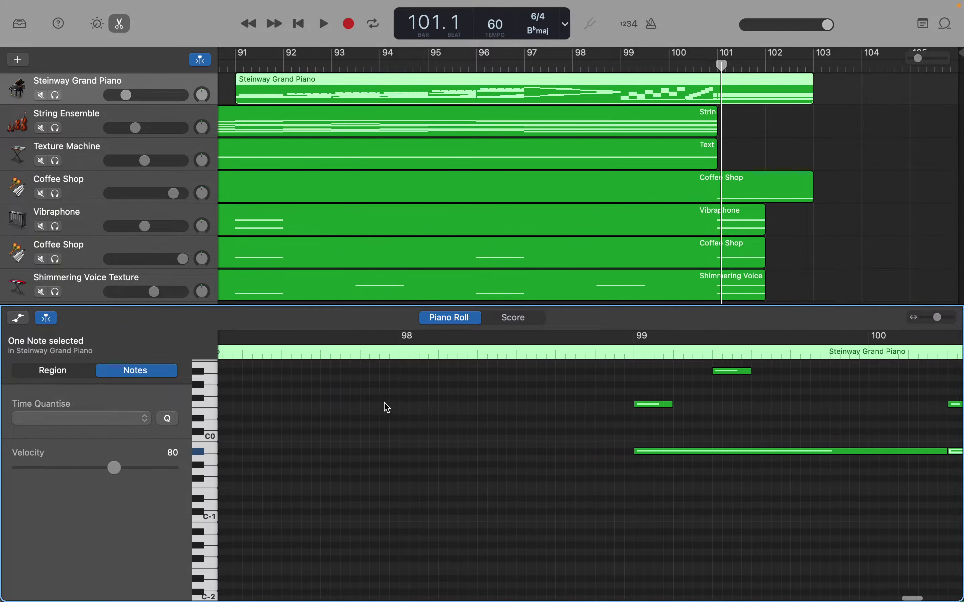
pyautogui.hscroll(3, 386, 406)
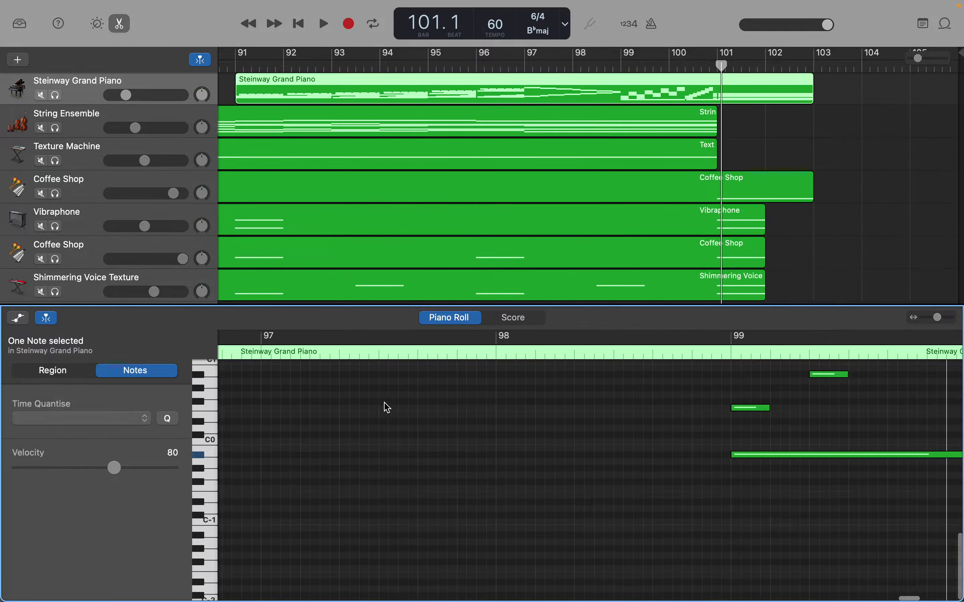
pyautogui.scroll(2, 386, 406)
pyautogui.scroll(10, 386, 407)
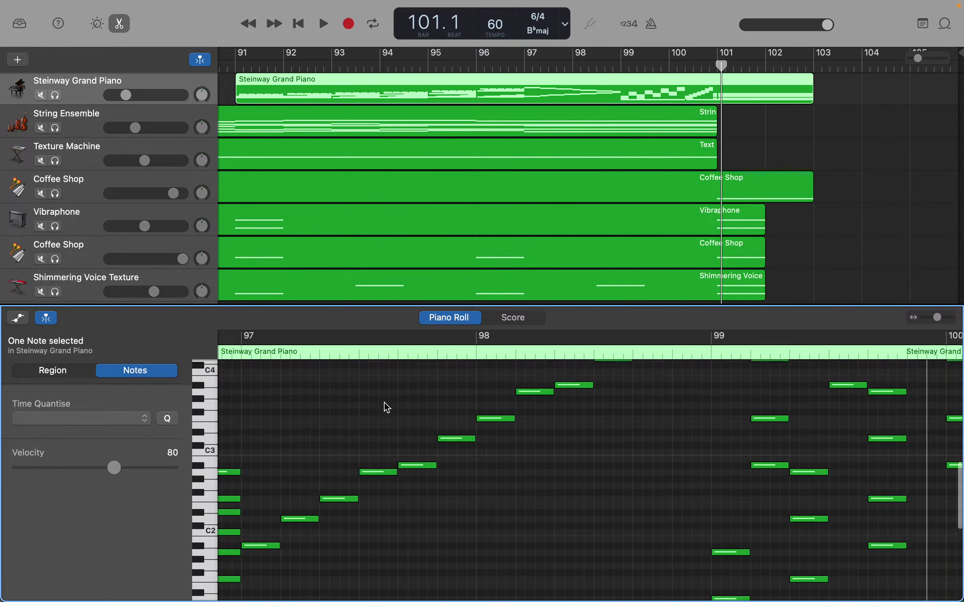
pyautogui.scroll(8, 387, 407)
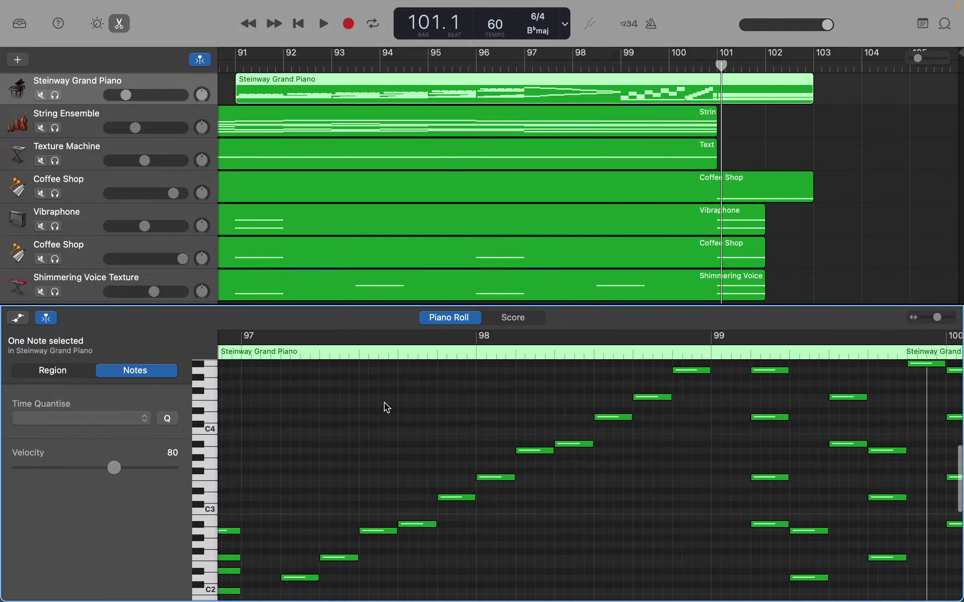
pyautogui.scroll(12, 388, 408)
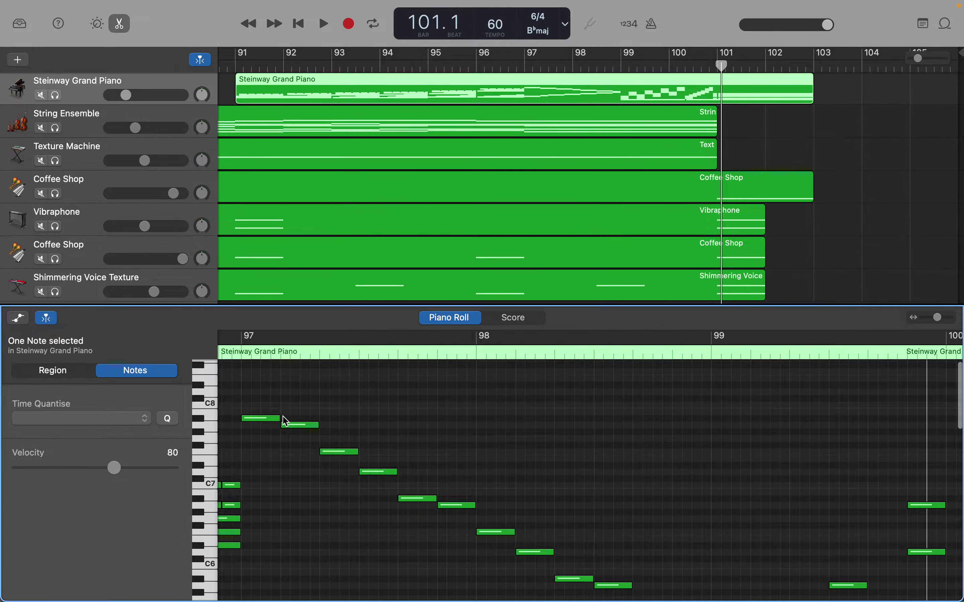
pyautogui.moveTo(280, 418); pyautogui.dragTo(892, 429)
pyautogui.hscroll(-15, 893, 428)
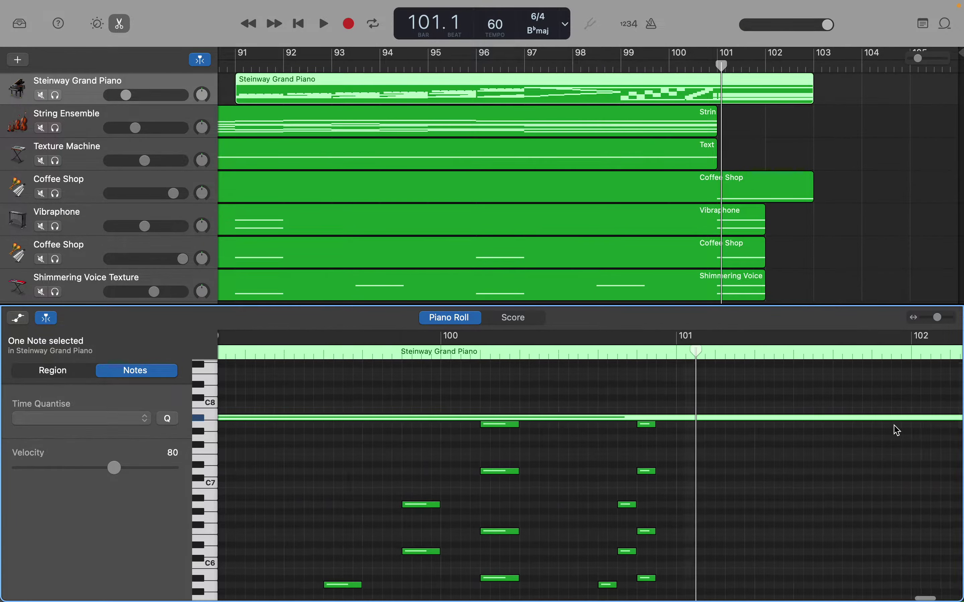
# Extend the A7 note on beat 2 of bar 97 so it sustains past the start of bar 99
pyautogui.hscroll(-5, 930, 422)
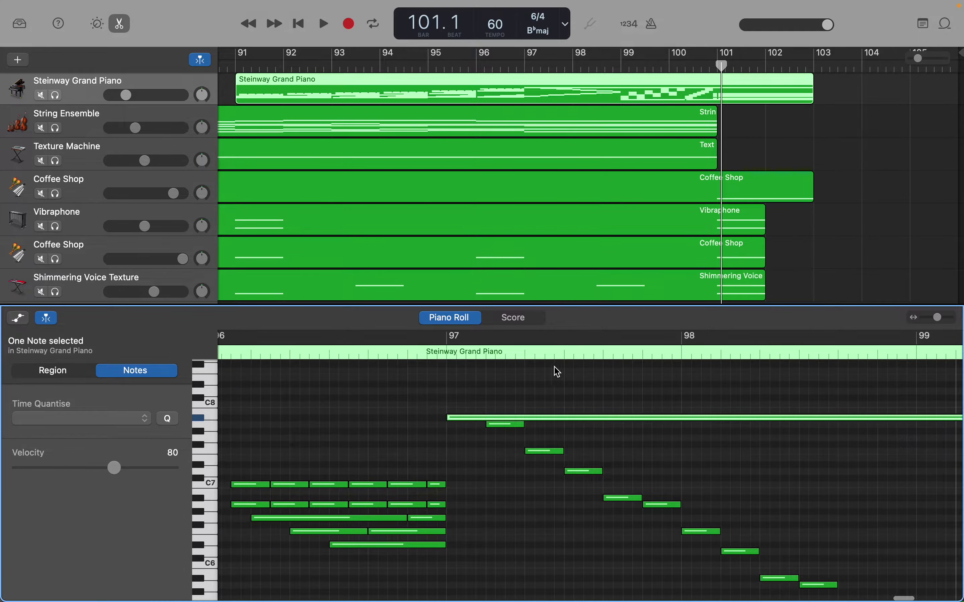
pyautogui.moveTo(523, 423); pyautogui.dragTo(893, 428)
pyautogui.hscroll(-8, 888, 424)
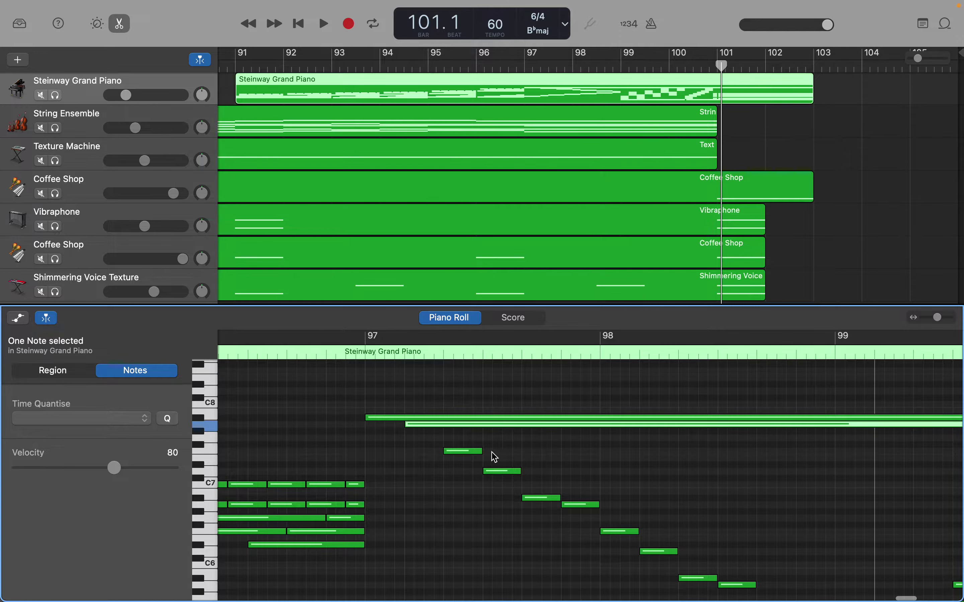
# Extend the F7 note on beat 3 of bar 97 so it sustains into bar 101
pyautogui.moveTo(482, 452); pyautogui.dragTo(914, 451)
pyautogui.moveTo(733, 433); pyautogui.dragTo(803, 456)
pyautogui.hscroll(-10, 803, 457)
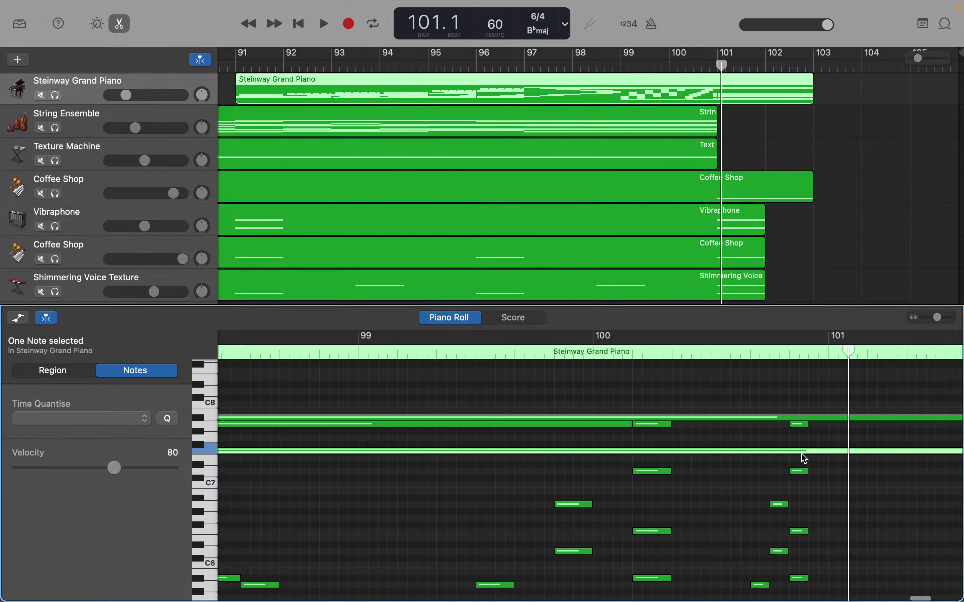
pyautogui.hscroll(-2, 803, 457)
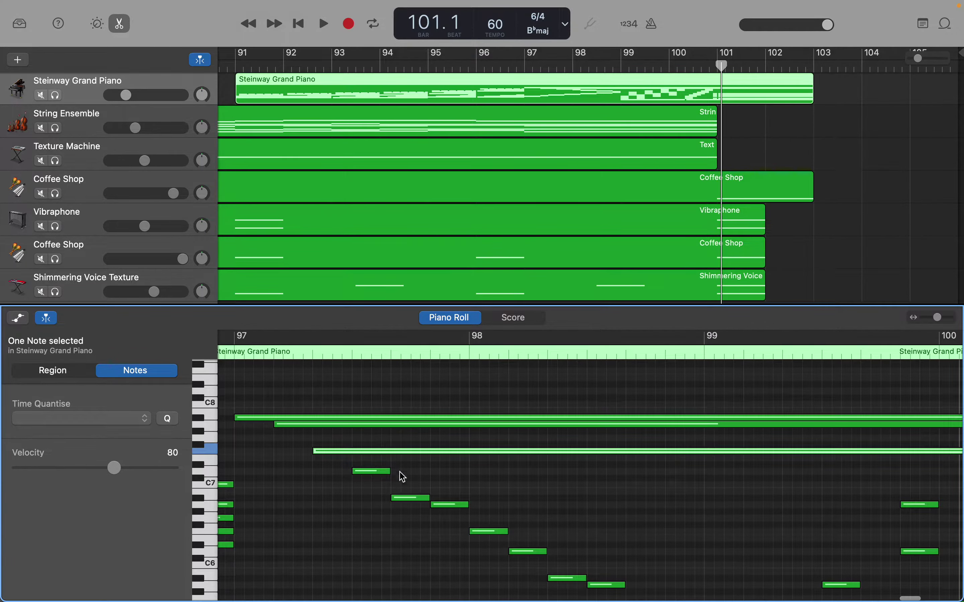
# Extend bar 97's D7 note on beat 4 to beat 6 of bar 100, and its B♭6 note on beat 5 into bar 101
pyautogui.moveTo(390, 472); pyautogui.dragTo(725, 468)
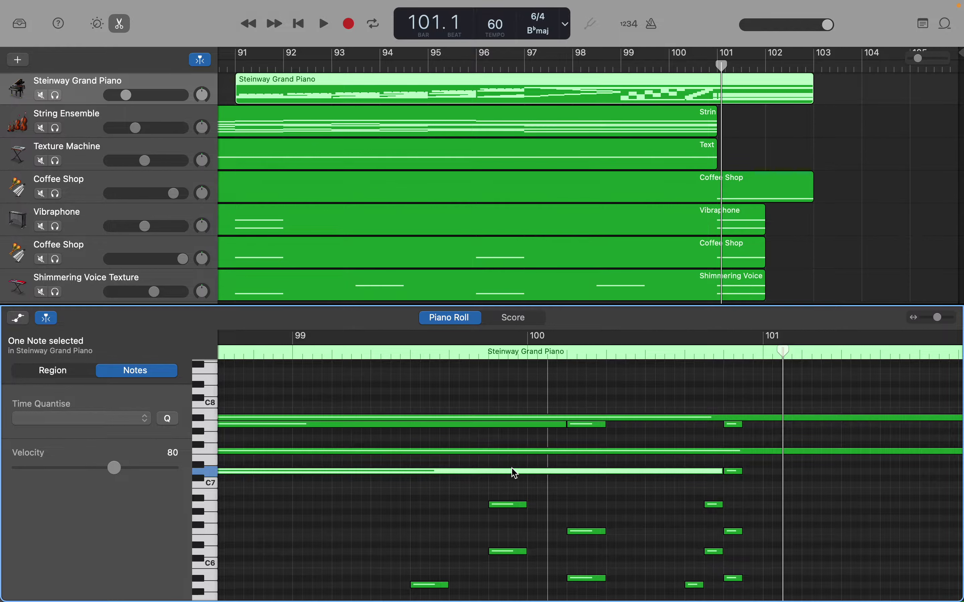
pyautogui.hscroll(-5, 514, 473)
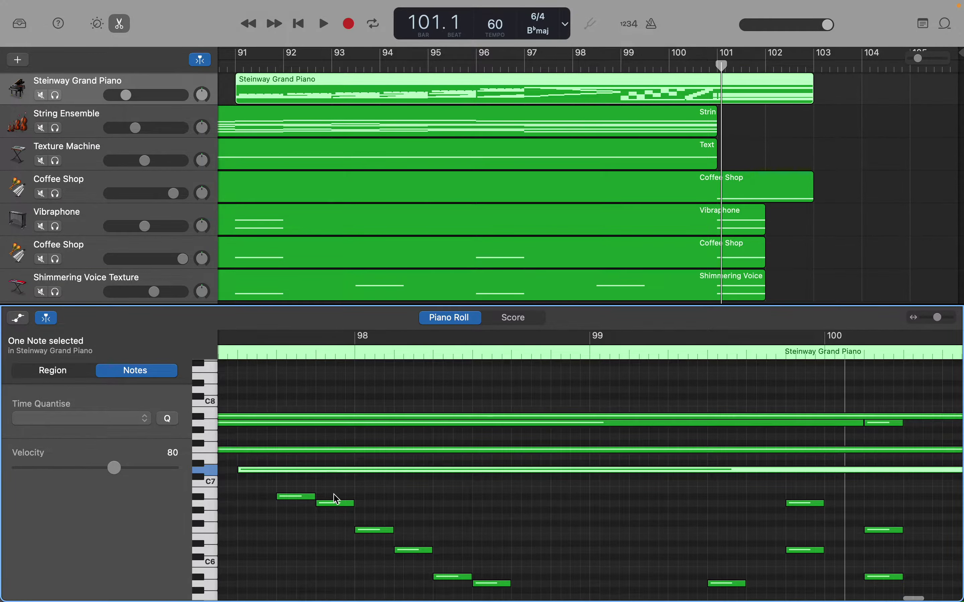
pyautogui.moveTo(312, 497); pyautogui.dragTo(853, 495)
pyautogui.hscroll(-10, 853, 496)
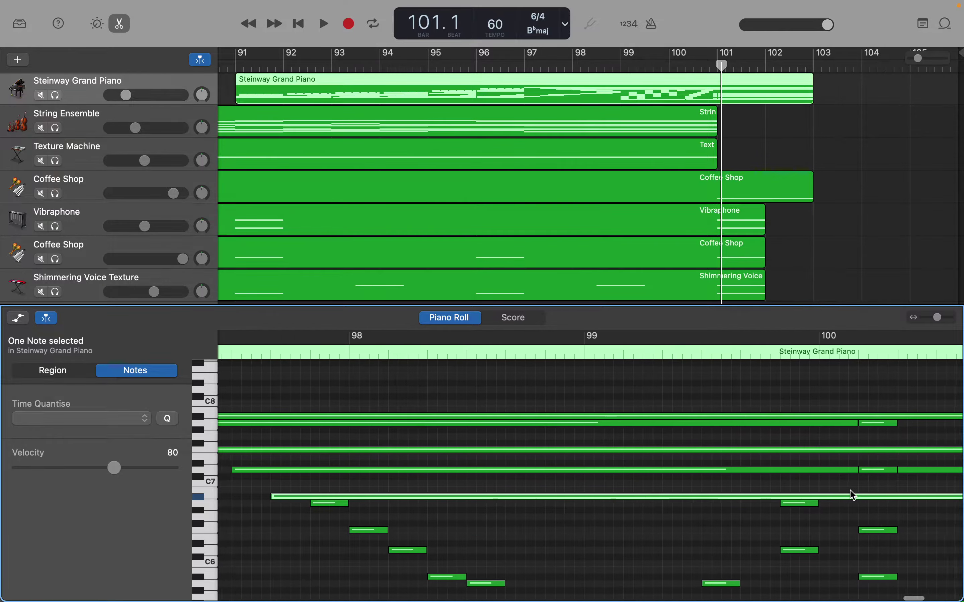
pyautogui.hscroll(-3, 853, 496)
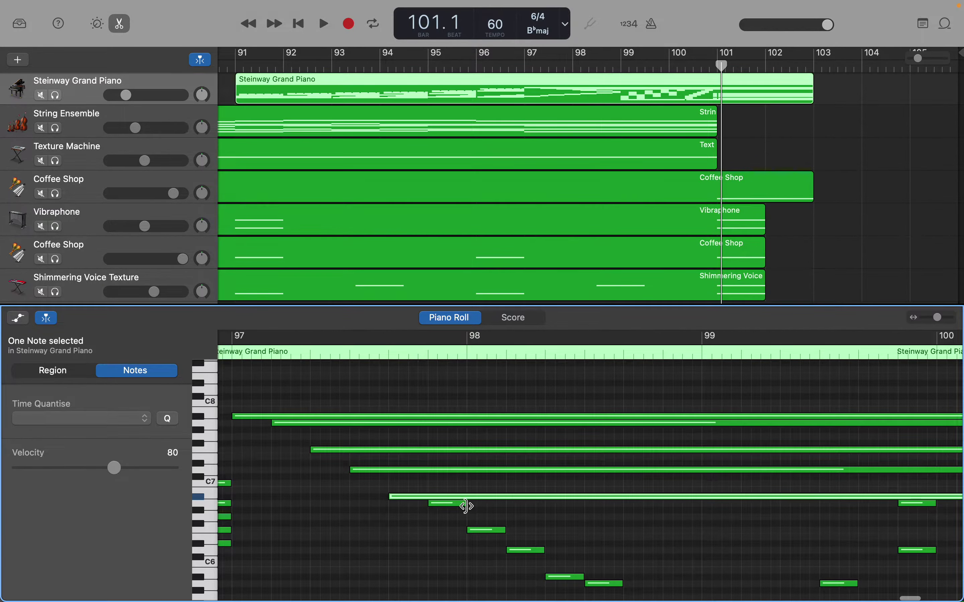
# Extend the A6 note on beat 6 of bar 97 to beat 6 of bar 99, and bar 98's first F6 note to beat 6 of bar 100
pyautogui.moveTo(468, 506); pyautogui.dragTo(895, 512)
pyautogui.moveTo(506, 532); pyautogui.dragTo(812, 534)
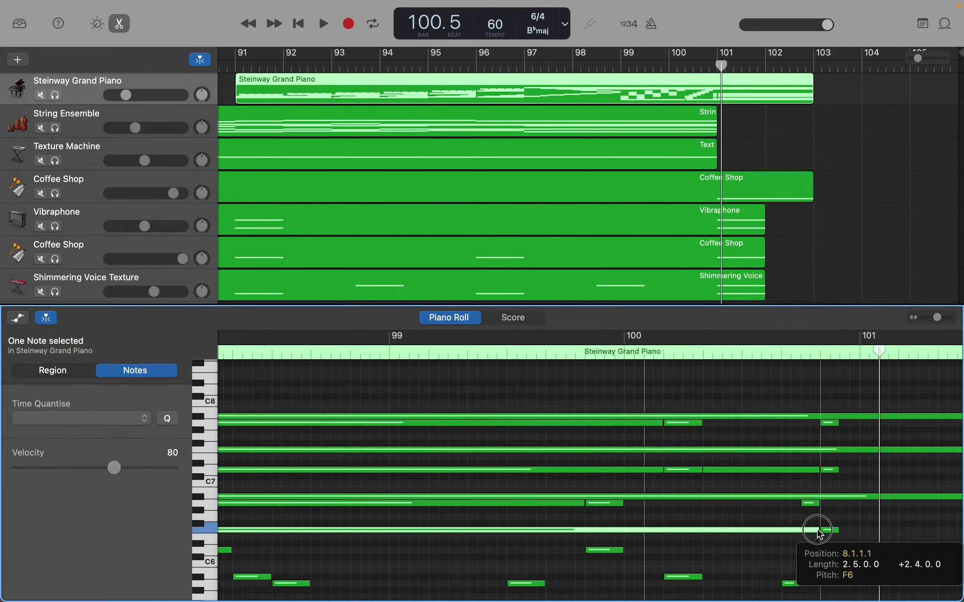
pyautogui.moveTo(821, 534); pyautogui.dragTo(818, 529)
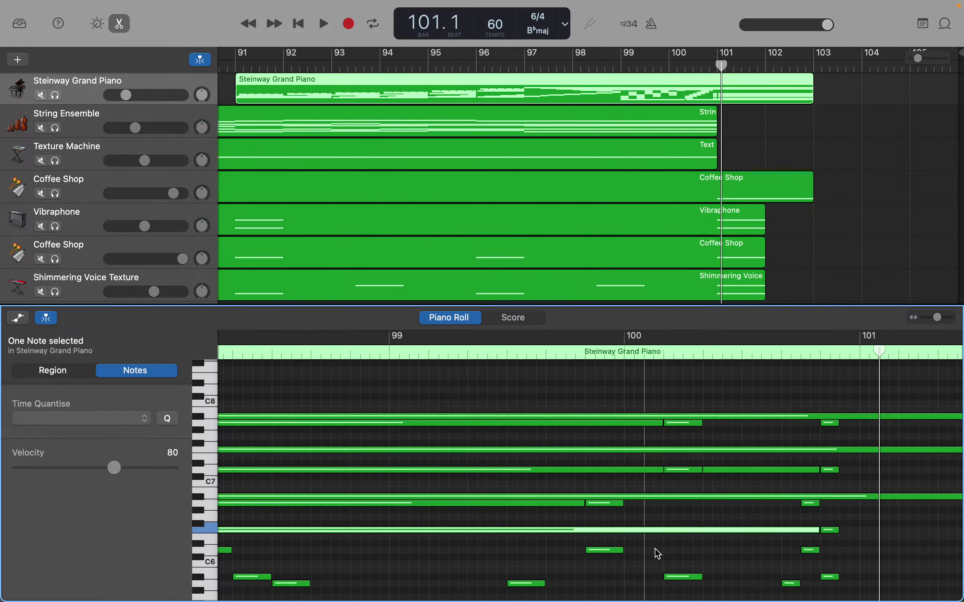
pyautogui.hscroll(-5, 655, 552)
pyautogui.hscroll(-2, 654, 551)
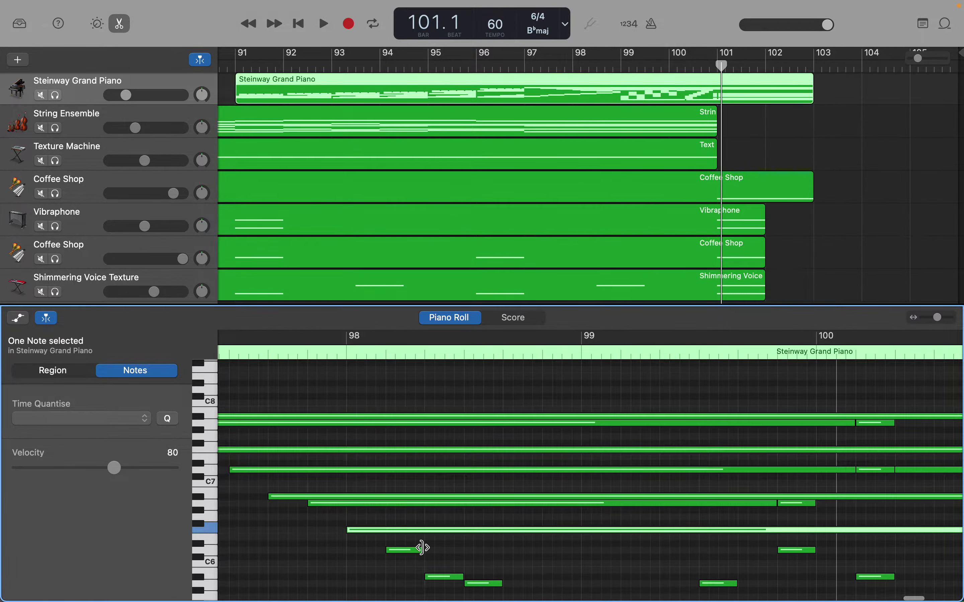
# Extend the descending line's D6, B♭5, A5, F5 and D5 notes in bar 98, each up to the next note of the same pitch
pyautogui.moveTo(423, 550); pyautogui.dragTo(751, 564)
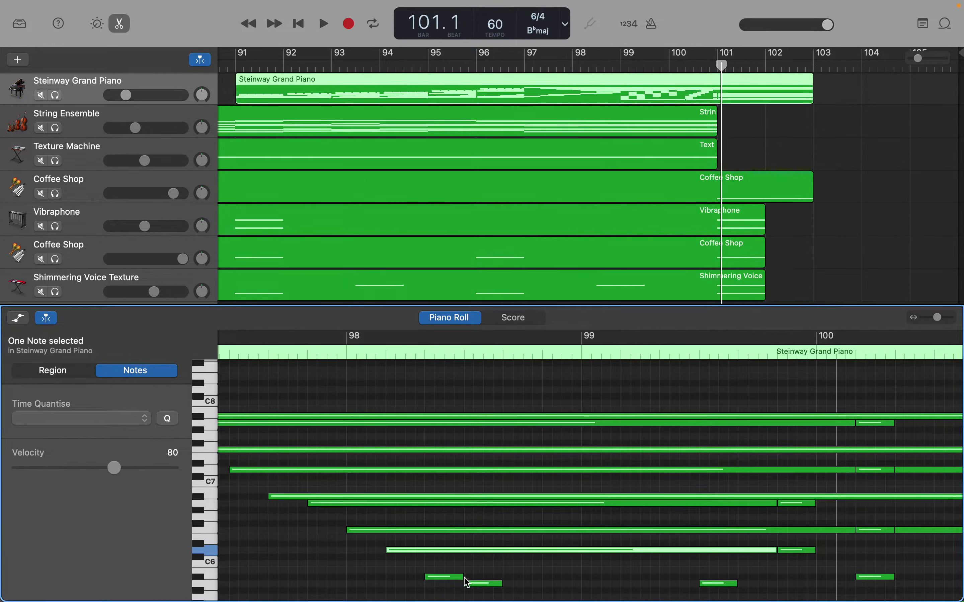
pyautogui.moveTo(465, 577); pyautogui.dragTo(856, 517)
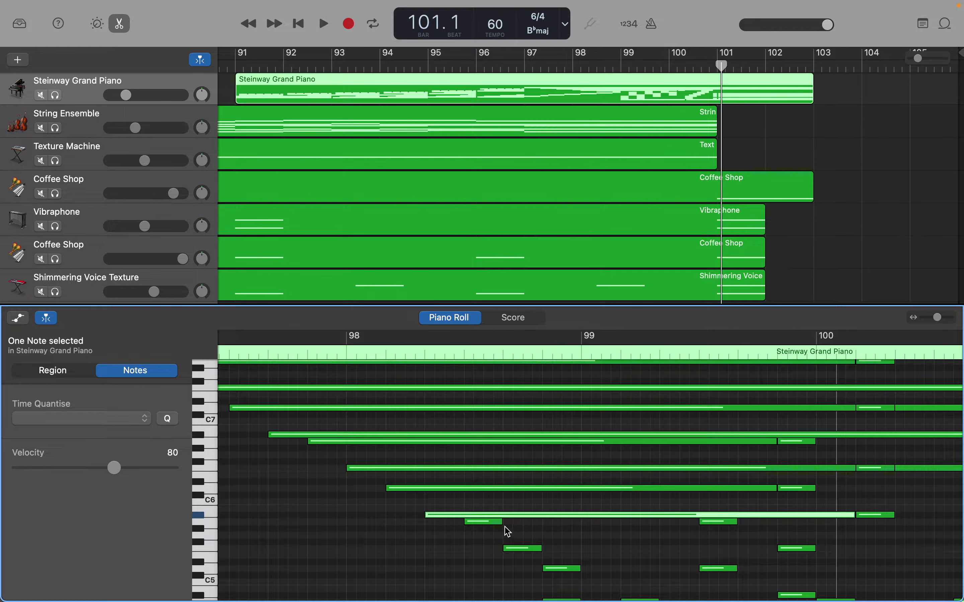
pyautogui.moveTo(504, 526); pyautogui.dragTo(699, 521)
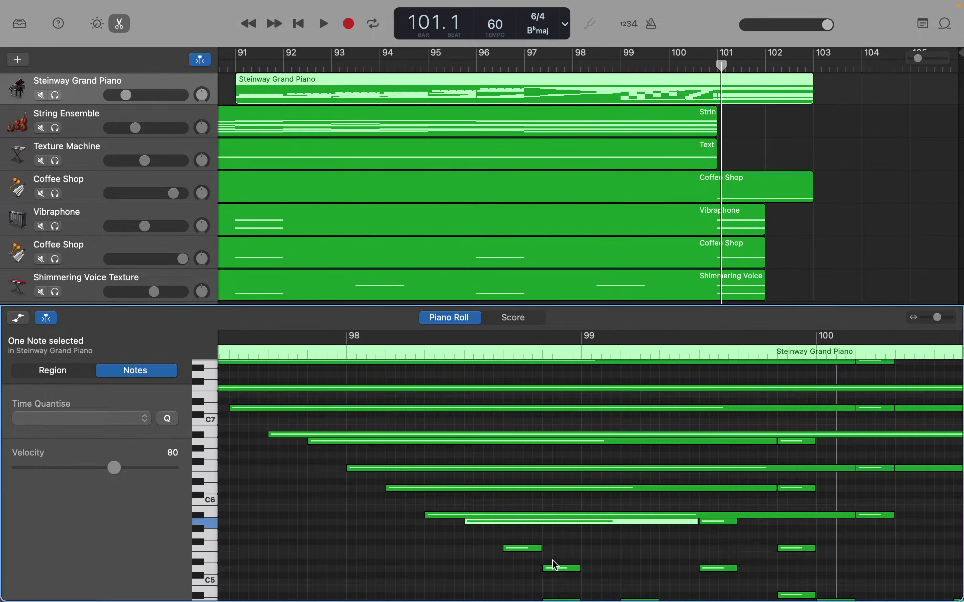
pyautogui.moveTo(542, 550); pyautogui.dragTo(776, 551)
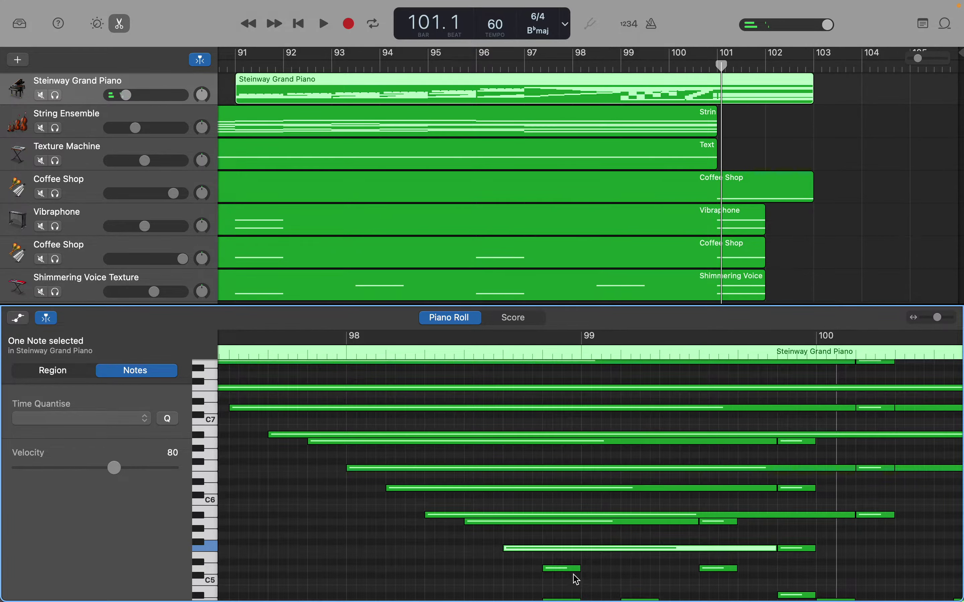
pyautogui.moveTo(580, 569); pyautogui.dragTo(700, 574)
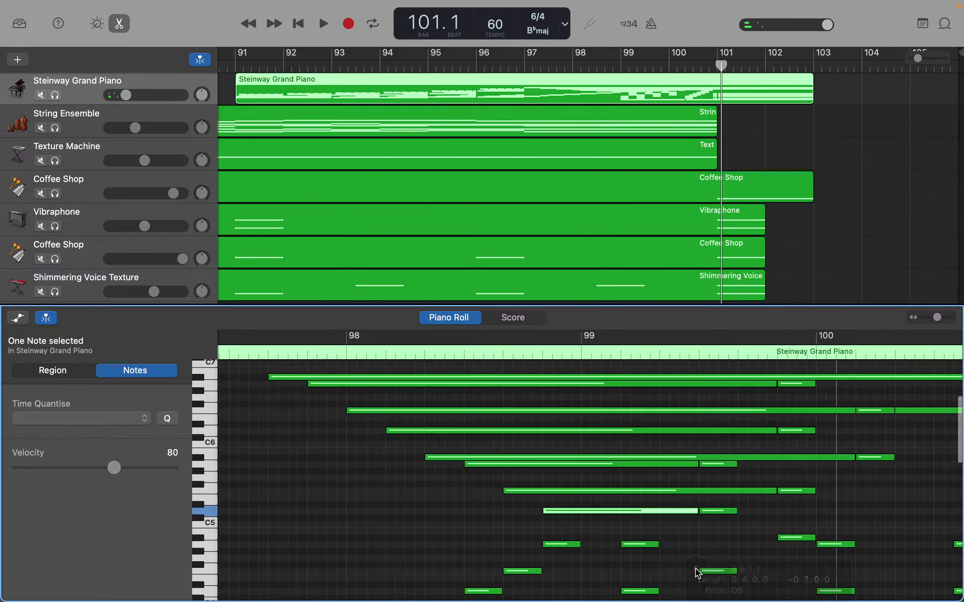
# Extend the rising line's A4, F4, D4, B♭3, A3 and F3 notes in bar 98, each up to the next note of the same pitch
pyautogui.moveTo(579, 545); pyautogui.dragTo(624, 546)
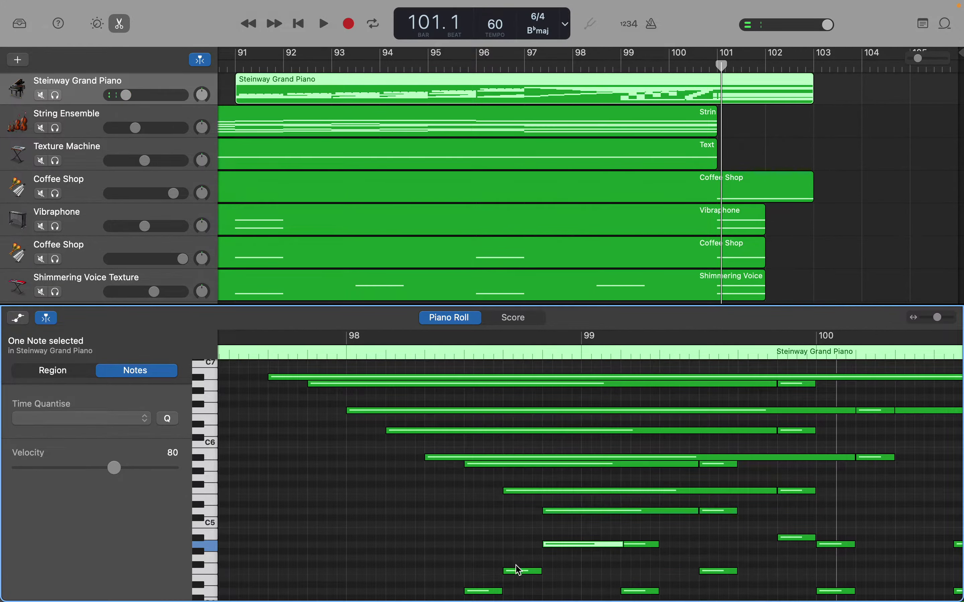
pyautogui.scroll(-5, 508, 571)
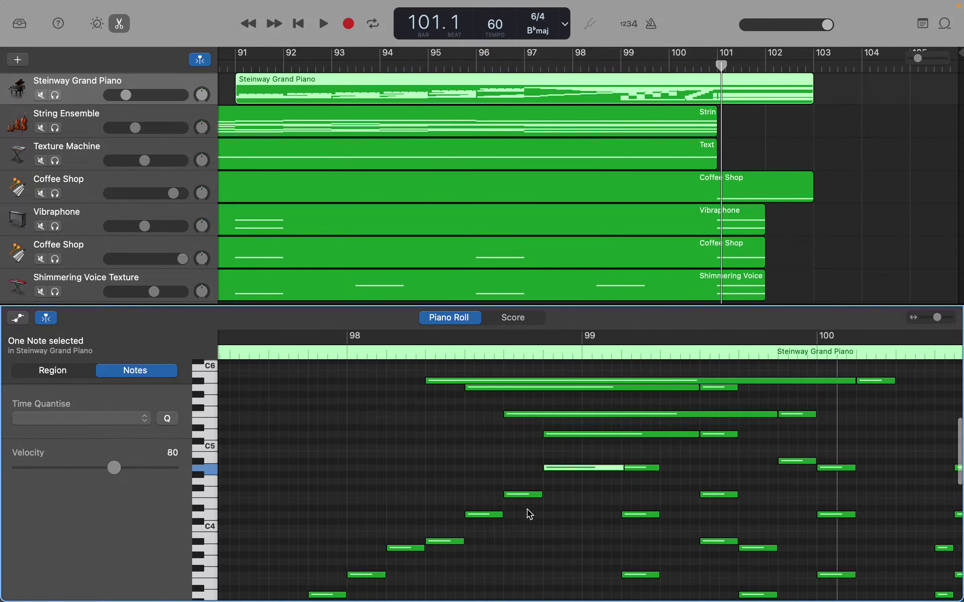
pyautogui.moveTo(540, 497); pyautogui.dragTo(698, 498)
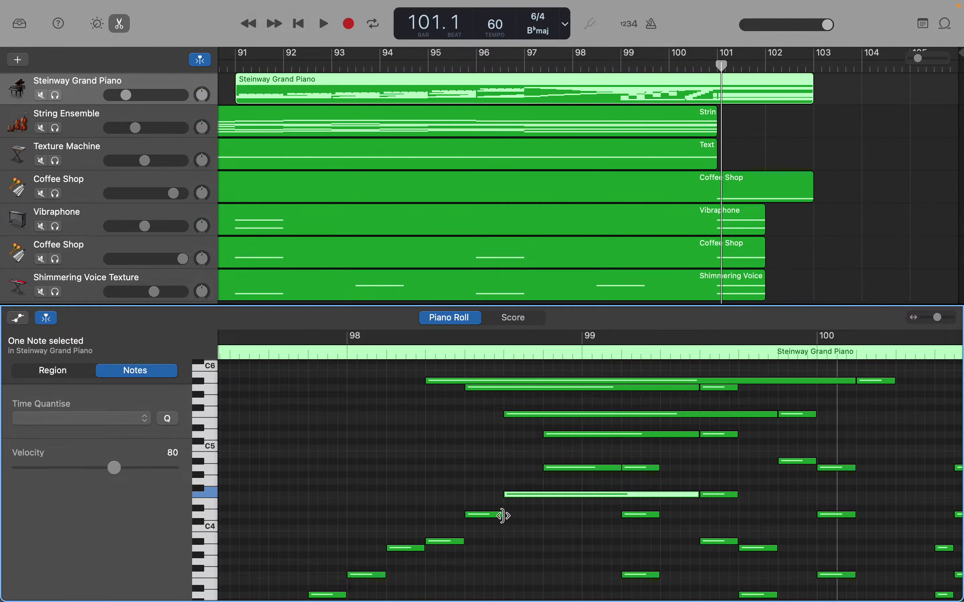
pyautogui.moveTo(502, 515); pyautogui.dragTo(623, 525)
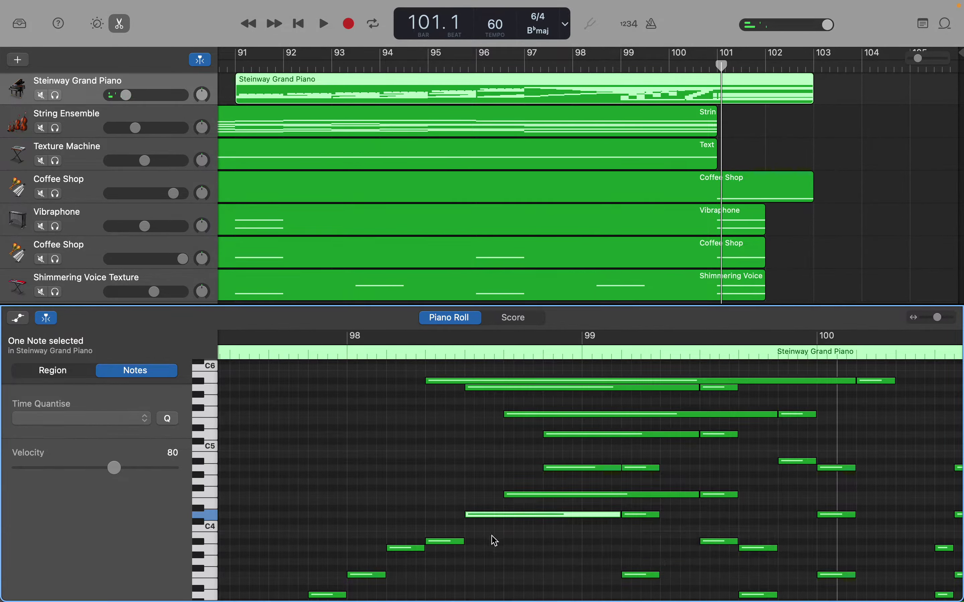
pyautogui.moveTo(461, 542); pyautogui.dragTo(697, 546)
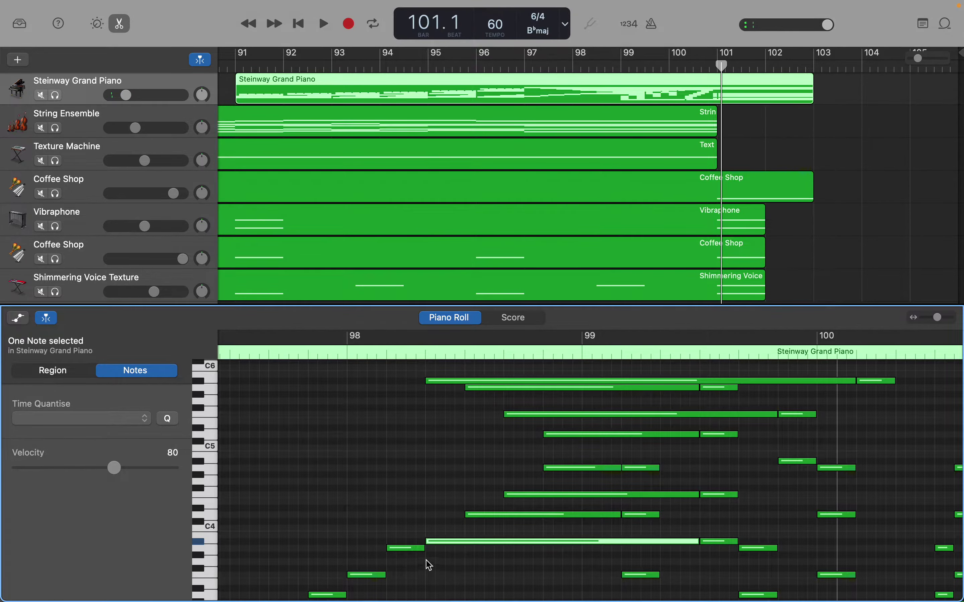
pyautogui.moveTo(423, 550); pyautogui.dragTo(738, 553)
pyautogui.scroll(-3, 737, 553)
pyautogui.scroll(-1, 737, 552)
pyautogui.moveTo(384, 476); pyautogui.dragTo(621, 481)
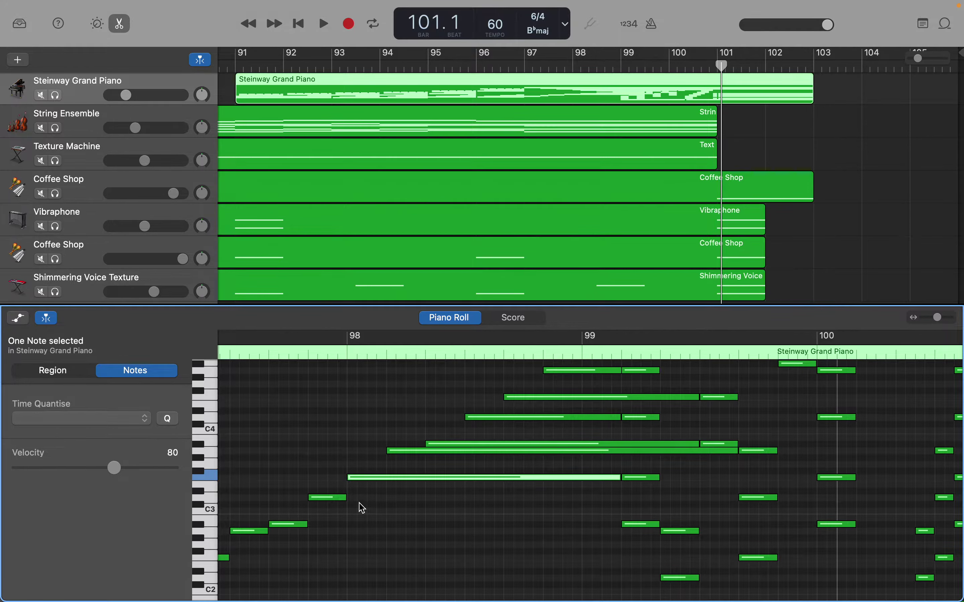
# Extend the rising line's D3, B♭2, A2, F2 and D2 notes in bar 97 up to the matching pitches in bar 99
pyautogui.moveTo(345, 498); pyautogui.dragTo(737, 518)
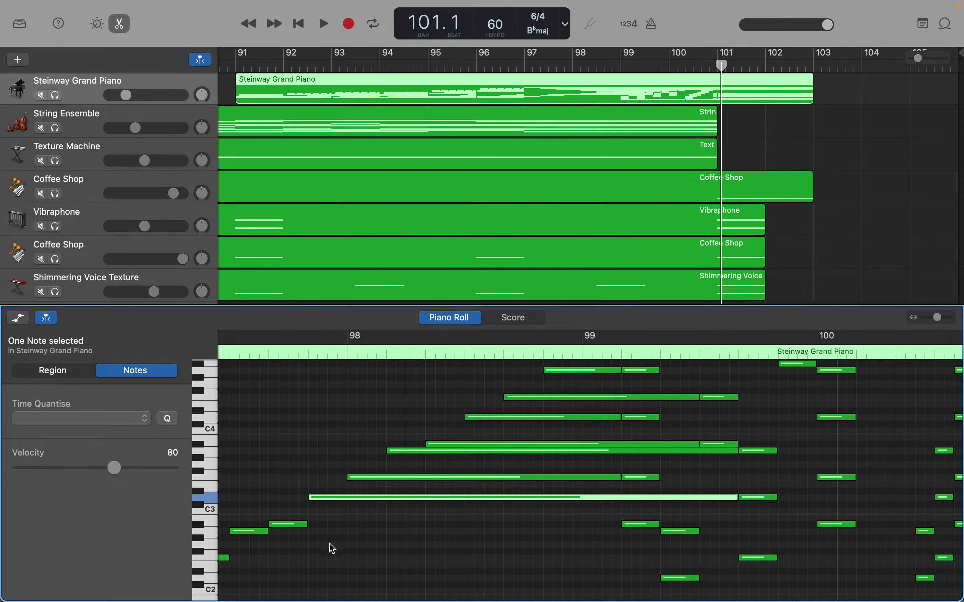
pyautogui.moveTo(307, 526); pyautogui.dragTo(618, 533)
pyautogui.moveTo(268, 533); pyautogui.dragTo(658, 533)
pyautogui.scroll(-3, 657, 532)
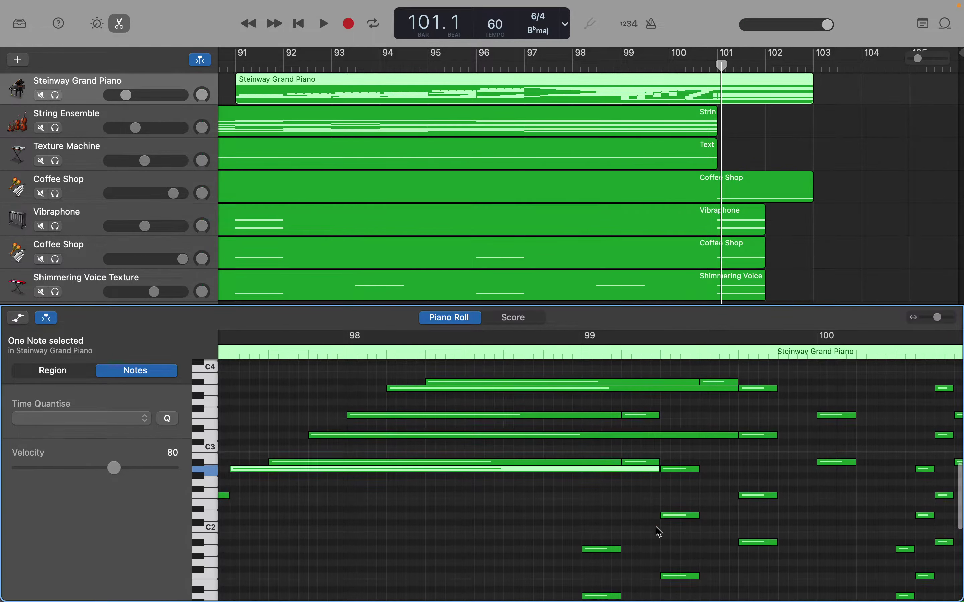
pyautogui.hscroll(-3, 657, 532)
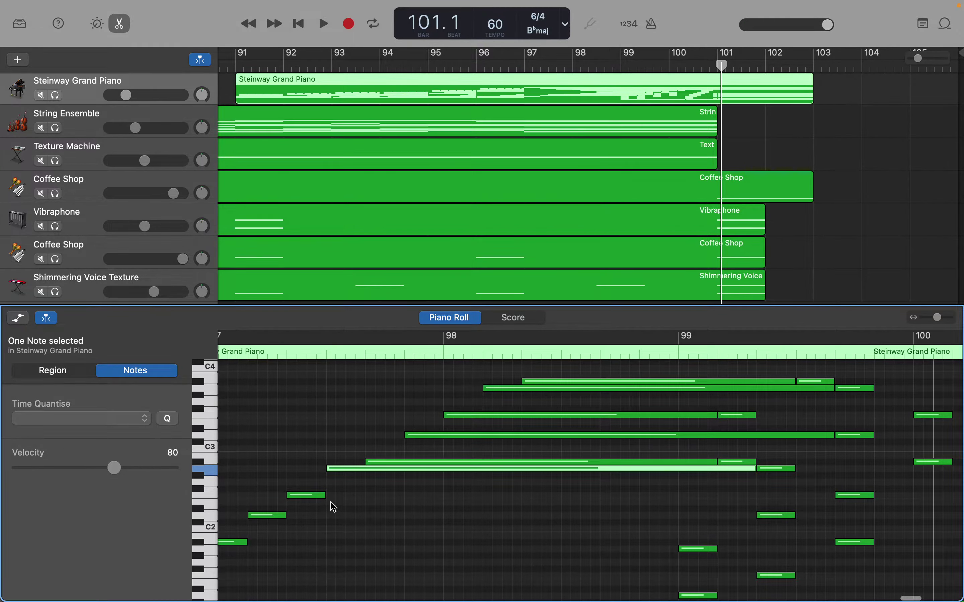
pyautogui.moveTo(325, 496); pyautogui.dragTo(834, 490)
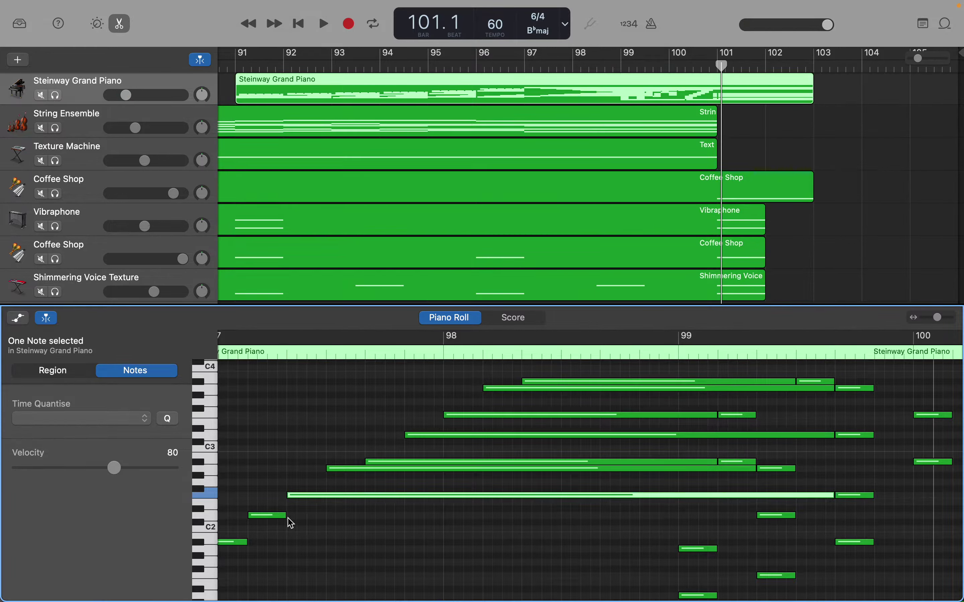
pyautogui.moveTo(285, 517); pyautogui.dragTo(754, 516)
# Extend the B♭1 note at the start of bar 97 to just before beat 5 of bar 99
pyautogui.scroll(-1, 754, 517)
pyautogui.hscroll(-3, 753, 517)
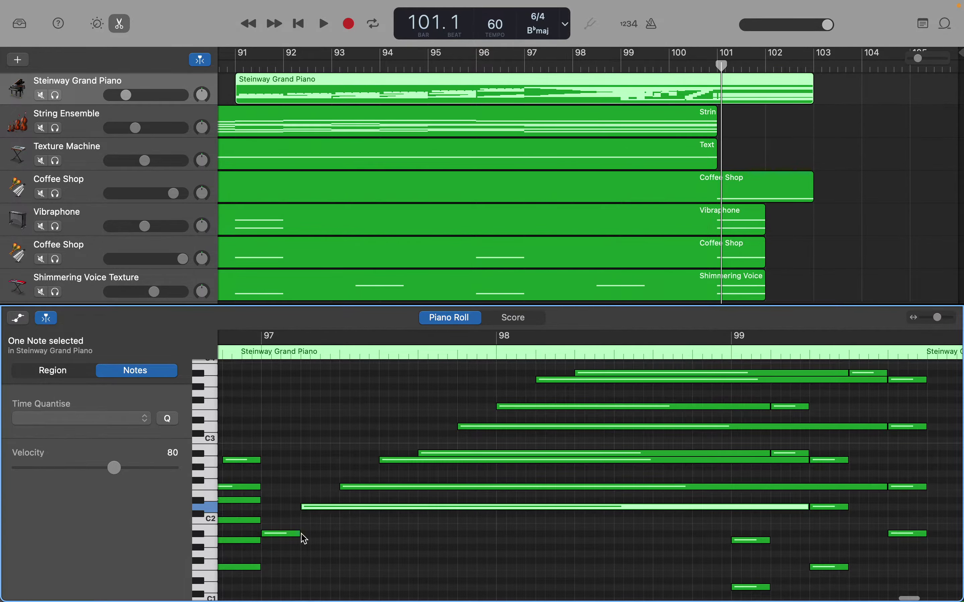
pyautogui.moveTo(300, 535); pyautogui.dragTo(885, 531)
# Extend bar 99's low F0, B♭0, D1 and F1 chord notes, each up to its repeat around beat 3 of bar 100
pyautogui.scroll(-5, 885, 531)
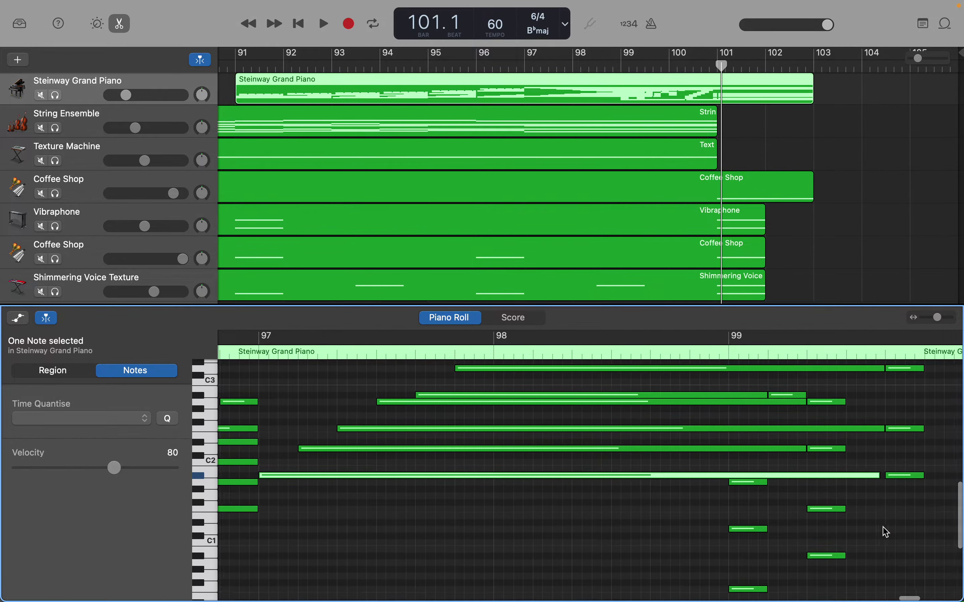
pyautogui.hscroll(5, 886, 532)
pyautogui.hscroll(5, 886, 533)
pyautogui.scroll(-5, 886, 533)
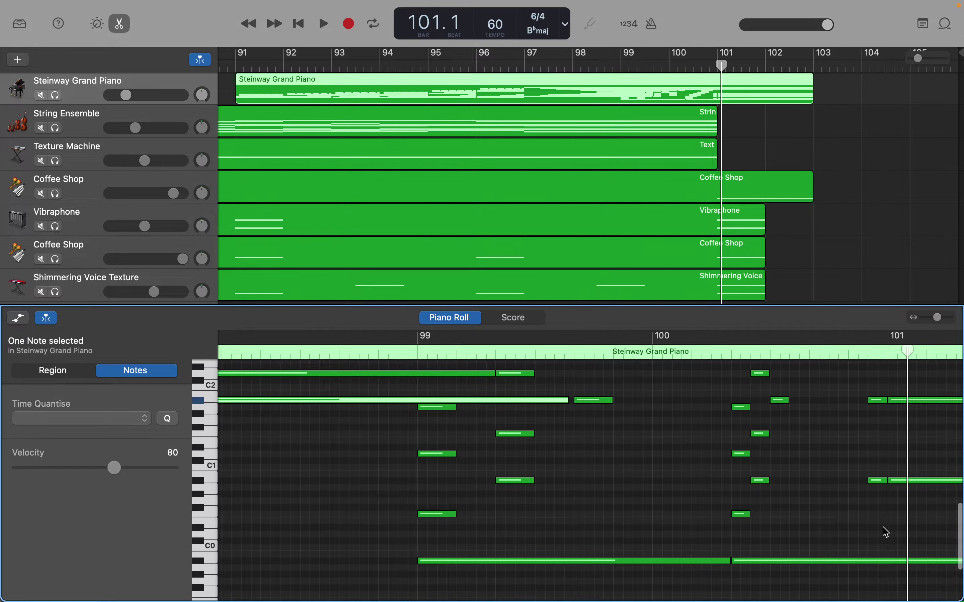
pyautogui.hscroll(2, 884, 536)
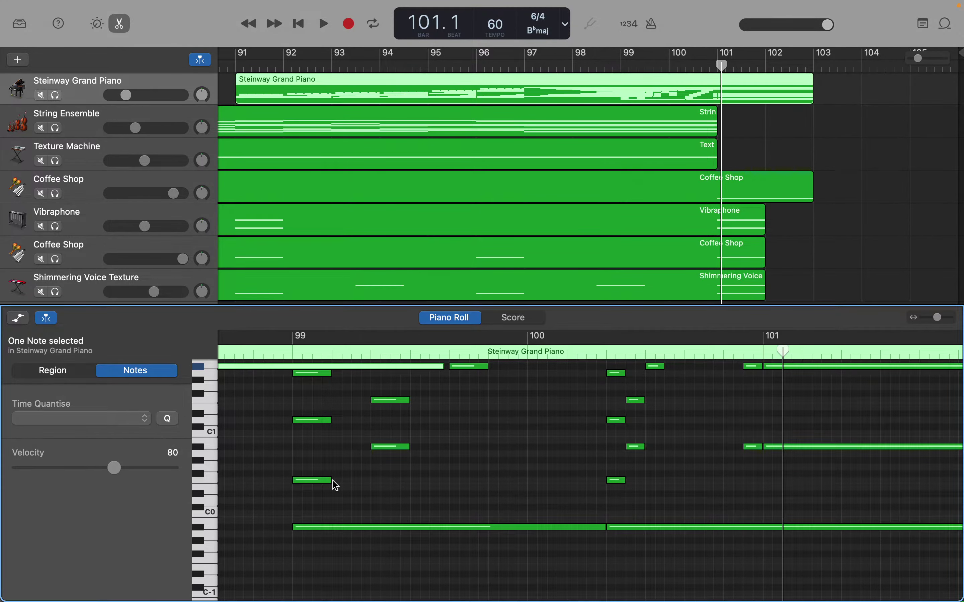
pyautogui.moveTo(334, 480); pyautogui.dragTo(605, 483)
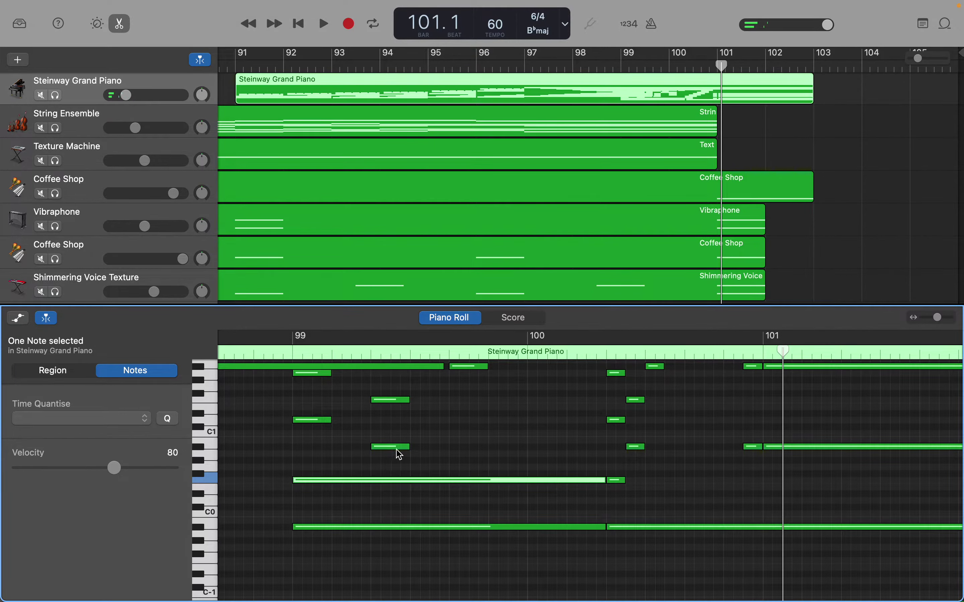
pyautogui.moveTo(408, 447); pyautogui.dragTo(623, 454)
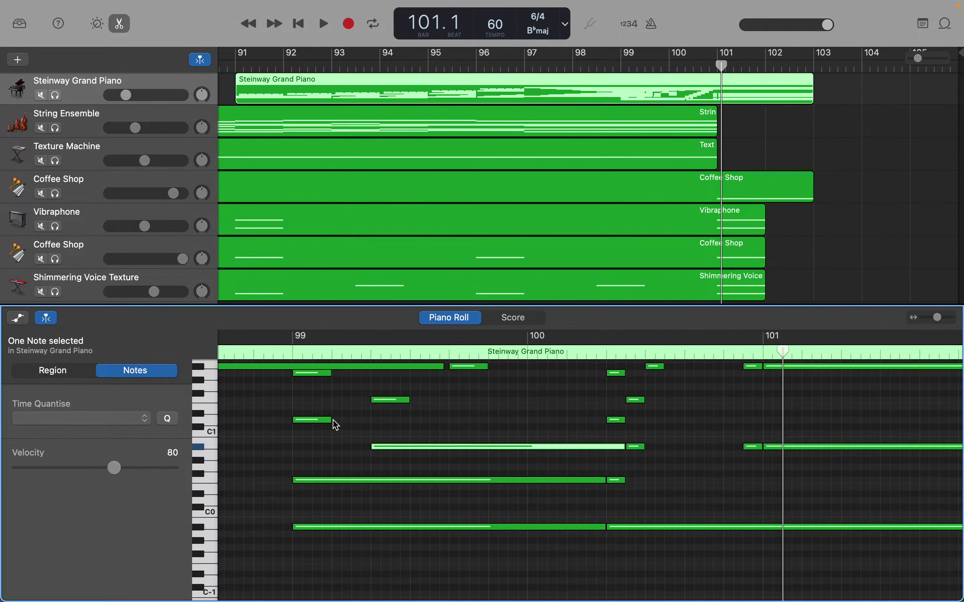
pyautogui.moveTo(332, 420); pyautogui.dragTo(605, 422)
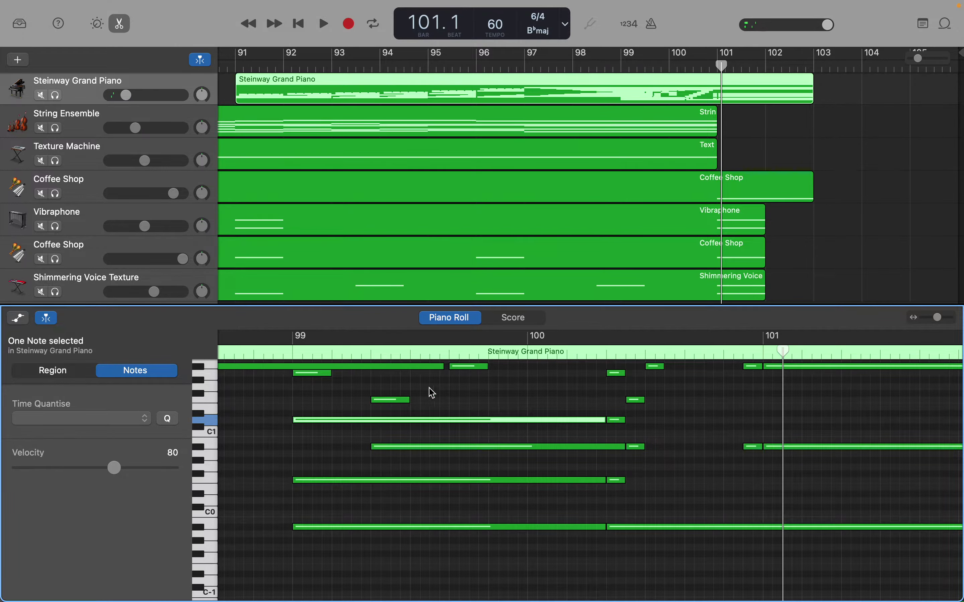
pyautogui.moveTo(409, 399); pyautogui.dragTo(624, 406)
# Lengthen the sustained B♭1 to beat 5 of bar 99, and extend bar 99's A1 and D2 chord notes to their repeats in bar 100
pyautogui.moveTo(444, 365); pyautogui.dragTo(446, 366)
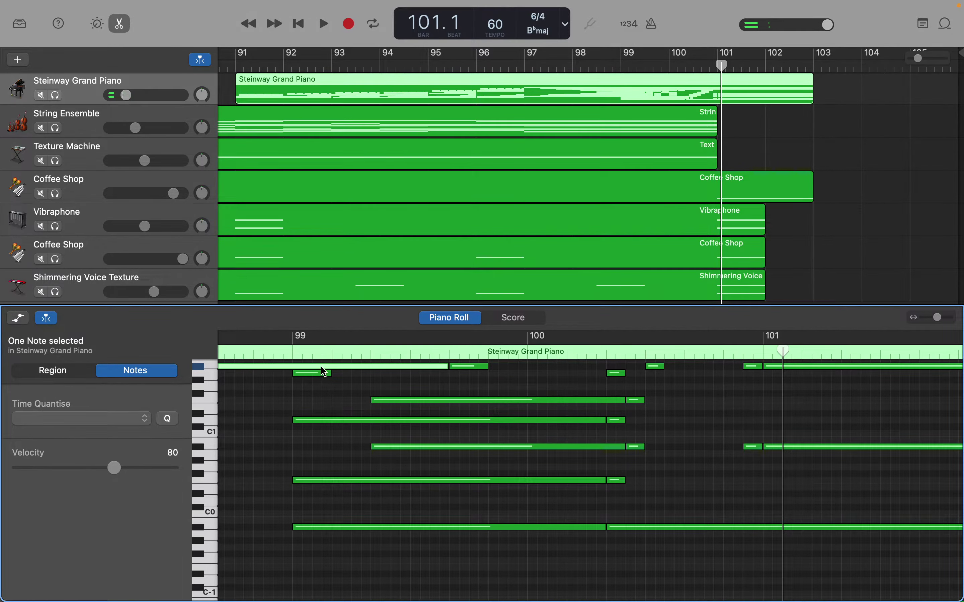
pyautogui.moveTo(325, 372); pyautogui.dragTo(609, 391)
pyautogui.scroll(3, 610, 393)
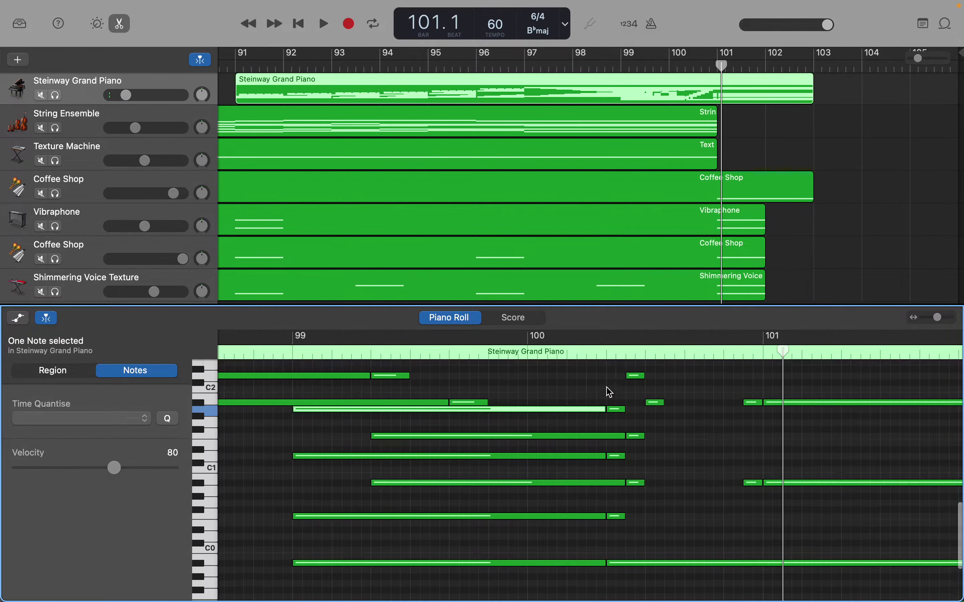
pyautogui.scroll(1, 610, 392)
pyautogui.scroll(4, 603, 397)
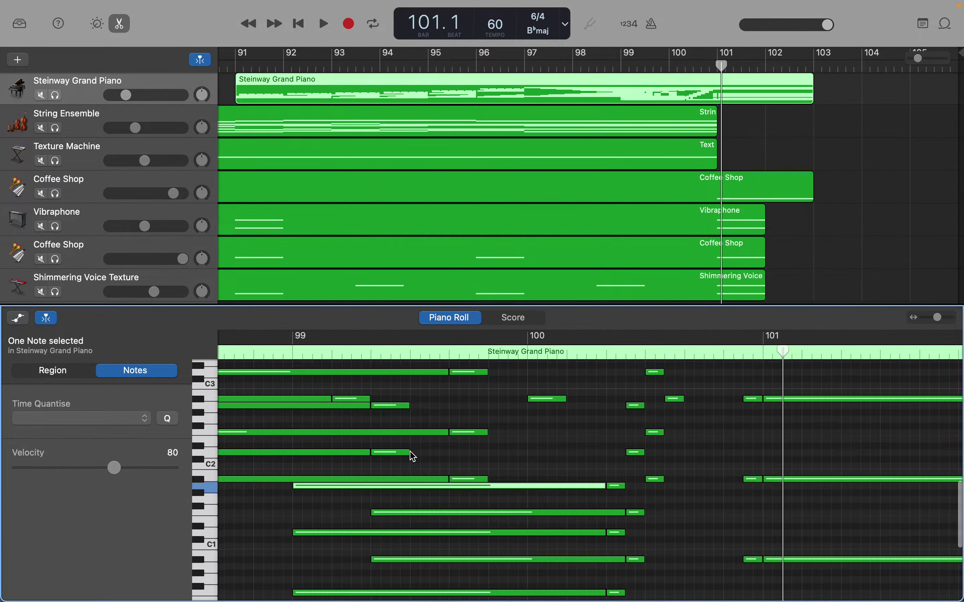
pyautogui.moveTo(409, 452); pyautogui.dragTo(624, 452)
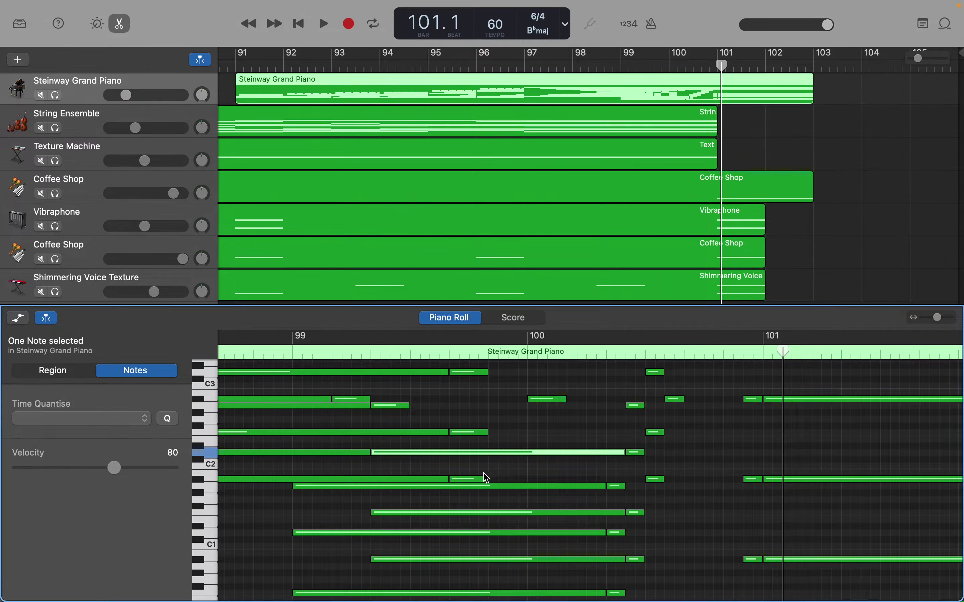
# Extend bar 99's B♭1, F2, A2, B♭2 and D3 notes and bar 100's first B♭2, each up to its next repeat
pyautogui.moveTo(488, 480); pyautogui.dragTo(641, 481)
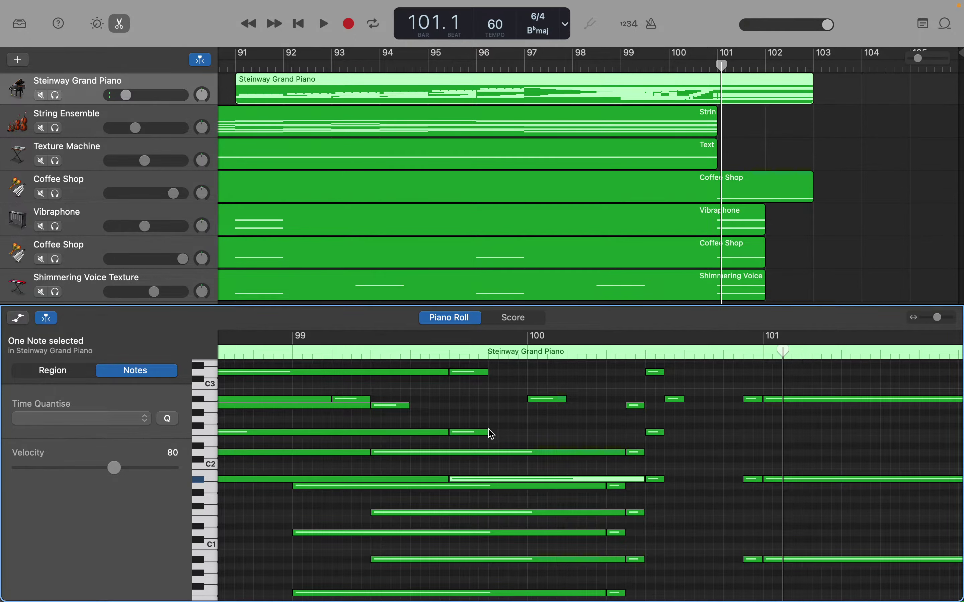
pyautogui.moveTo(488, 431); pyautogui.dragTo(641, 435)
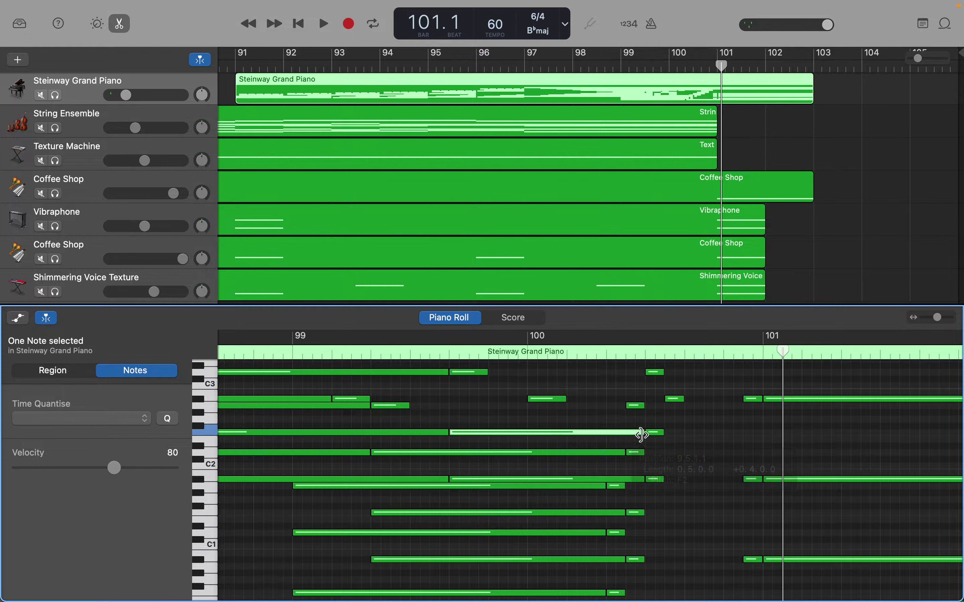
pyautogui.moveTo(413, 406); pyautogui.dragTo(624, 424)
pyautogui.moveTo(367, 398); pyautogui.dragTo(661, 398)
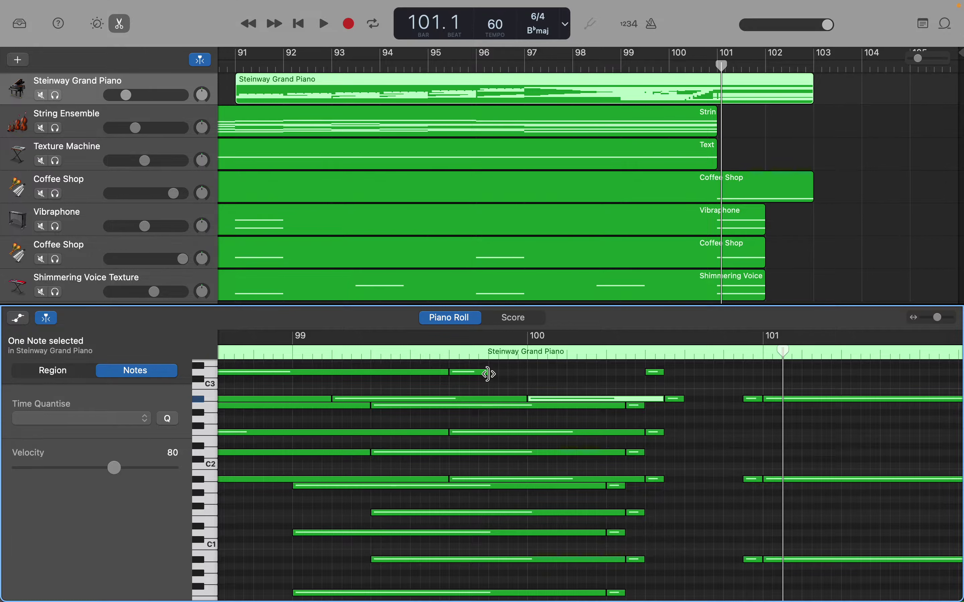
pyautogui.moveTo(488, 373); pyautogui.dragTo(642, 373)
# Extend the F3 notes of bars 99 and 100, plus bar 99's A3 and B♭3, up to their next repeats
pyautogui.scroll(5, 642, 375)
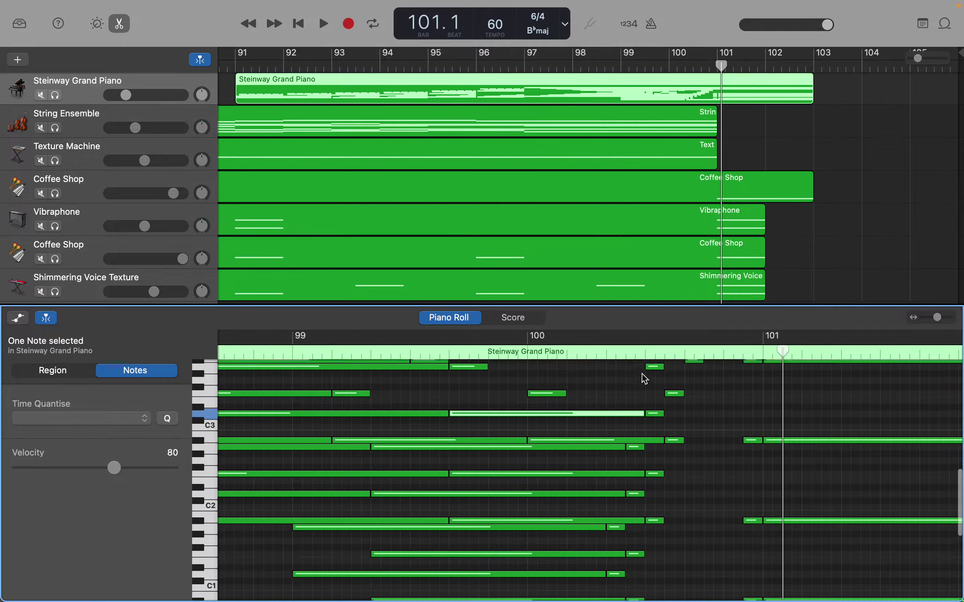
pyautogui.click(646, 379)
pyautogui.scroll(3, 645, 378)
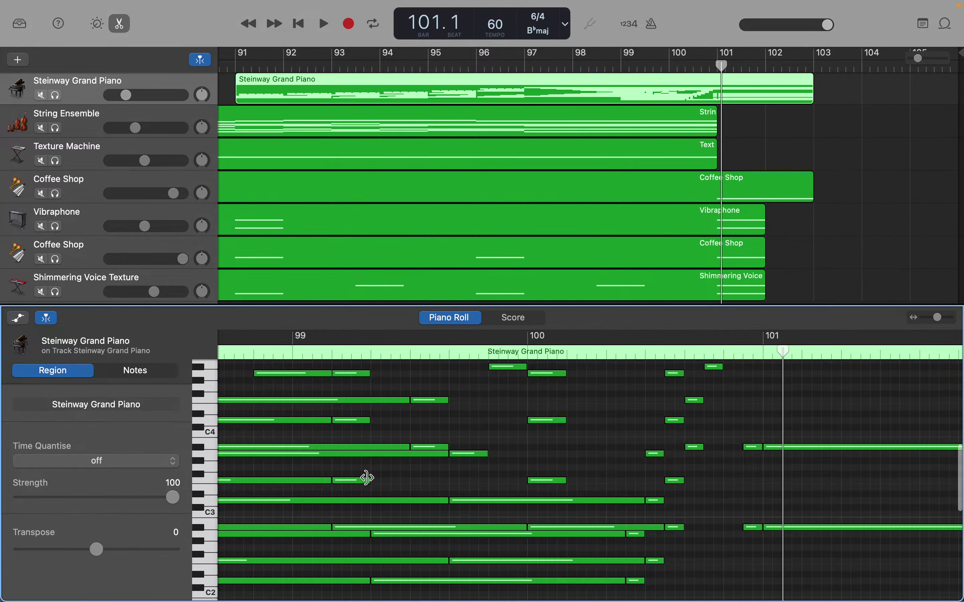
pyautogui.moveTo(368, 479); pyautogui.dragTo(661, 489)
pyautogui.scroll(-10, 662, 489)
pyautogui.scroll(12, 662, 488)
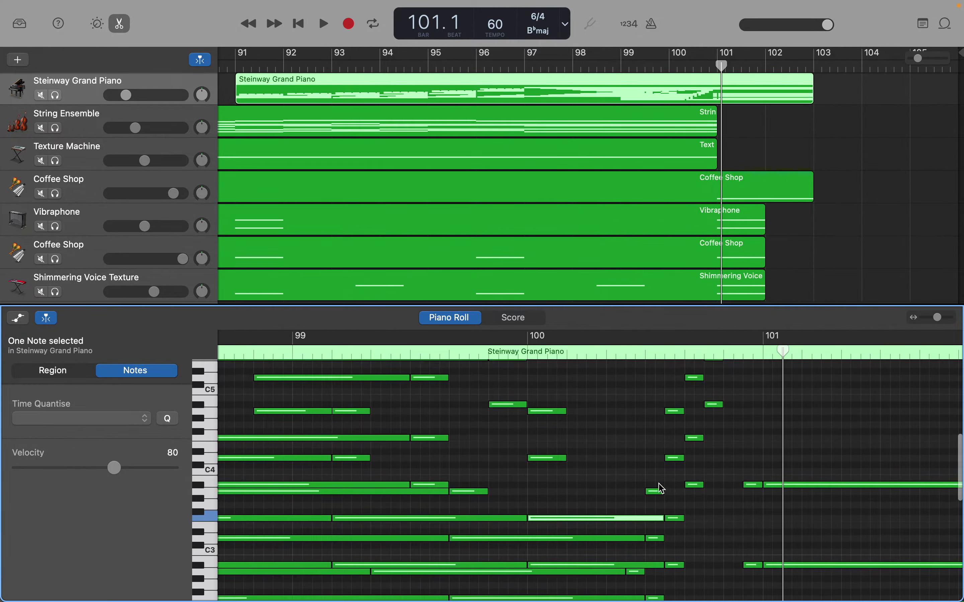
pyautogui.moveTo(485, 489); pyautogui.dragTo(643, 498)
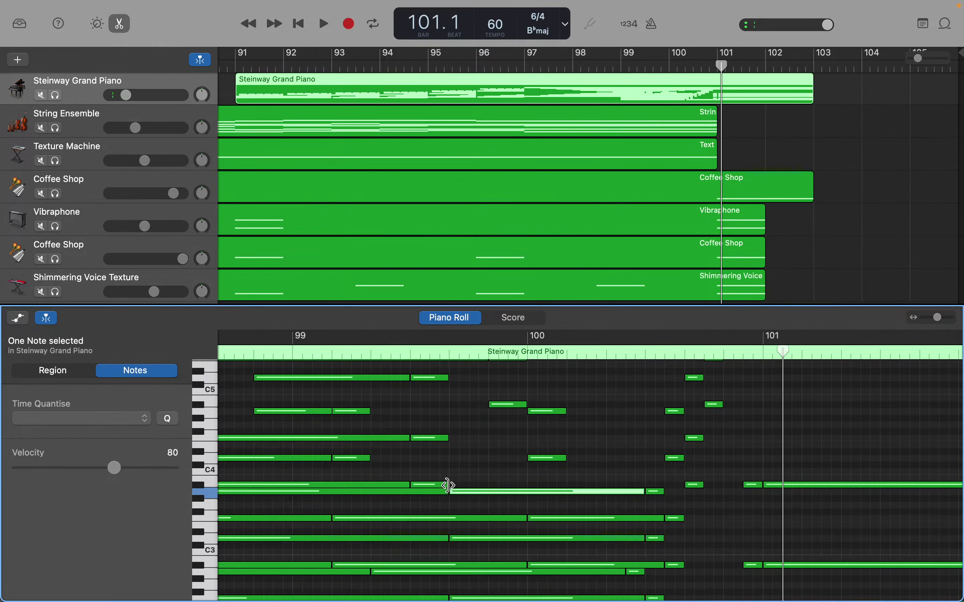
pyautogui.moveTo(450, 488); pyautogui.dragTo(685, 485)
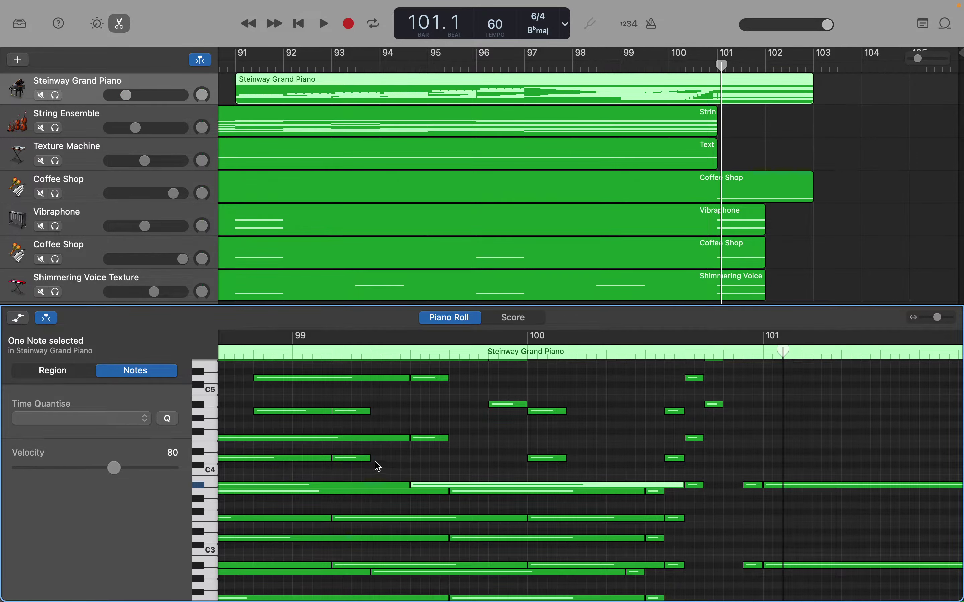
# Extend the D4 and A4 notes of bars 99 and 100, plus bar 99's F4, B♭4 and D5, up to their next repeats
pyautogui.moveTo(369, 458); pyautogui.dragTo(665, 470)
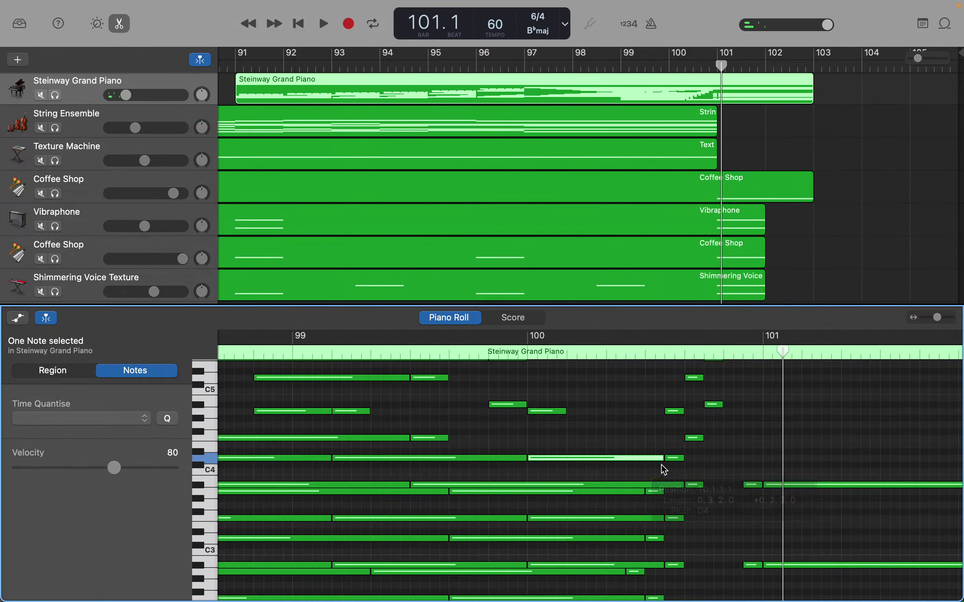
pyautogui.moveTo(448, 440); pyautogui.dragTo(684, 438)
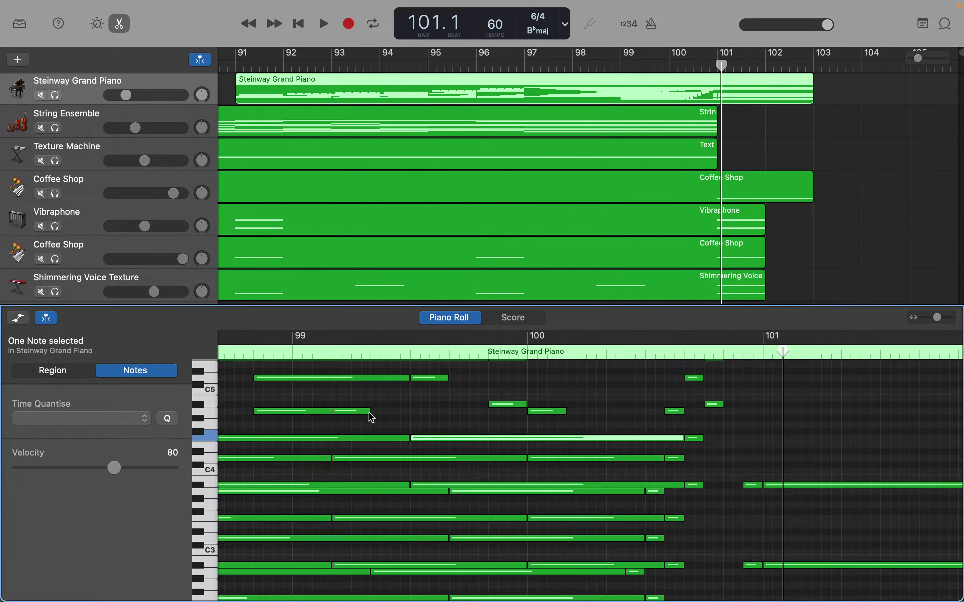
pyautogui.moveTo(371, 415); pyautogui.dragTo(664, 419)
pyautogui.moveTo(525, 404); pyautogui.dragTo(704, 406)
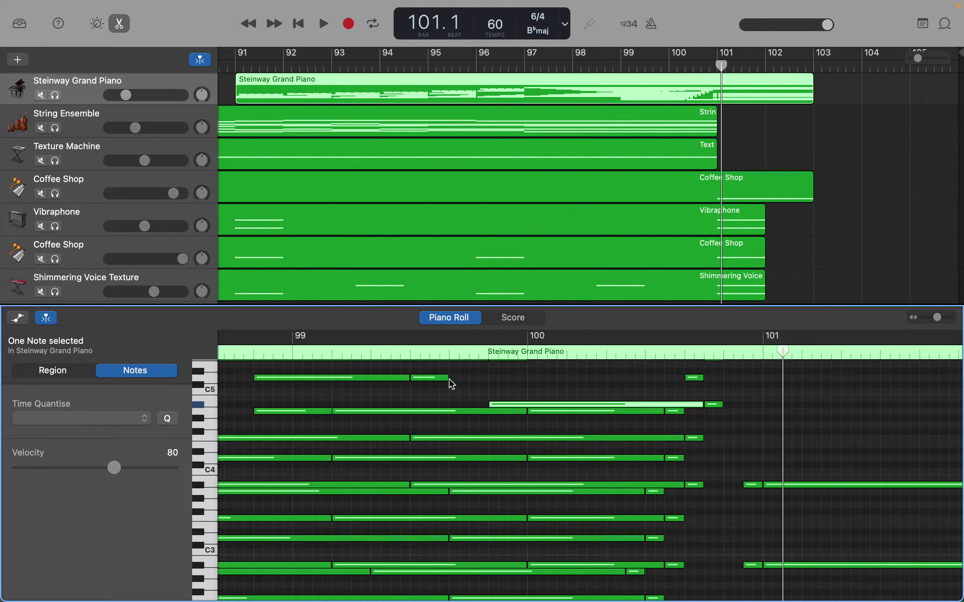
pyautogui.moveTo(448, 380); pyautogui.dragTo(681, 392)
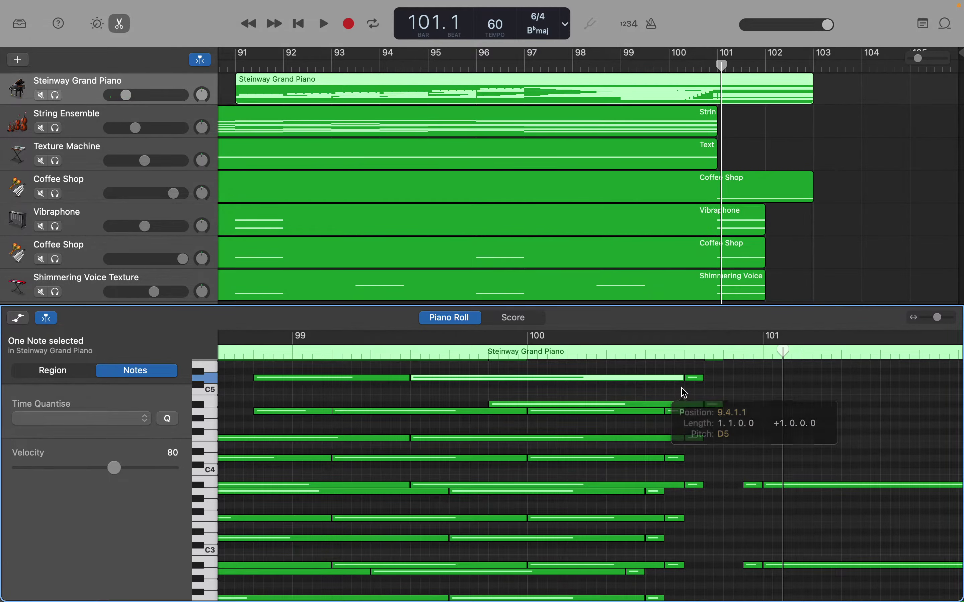
# Extend bar 99's F5, A5, D6 and A6 chord notes, each up to its repeat in bar 100
pyautogui.scroll(2, 685, 394)
pyautogui.scroll(10, 685, 393)
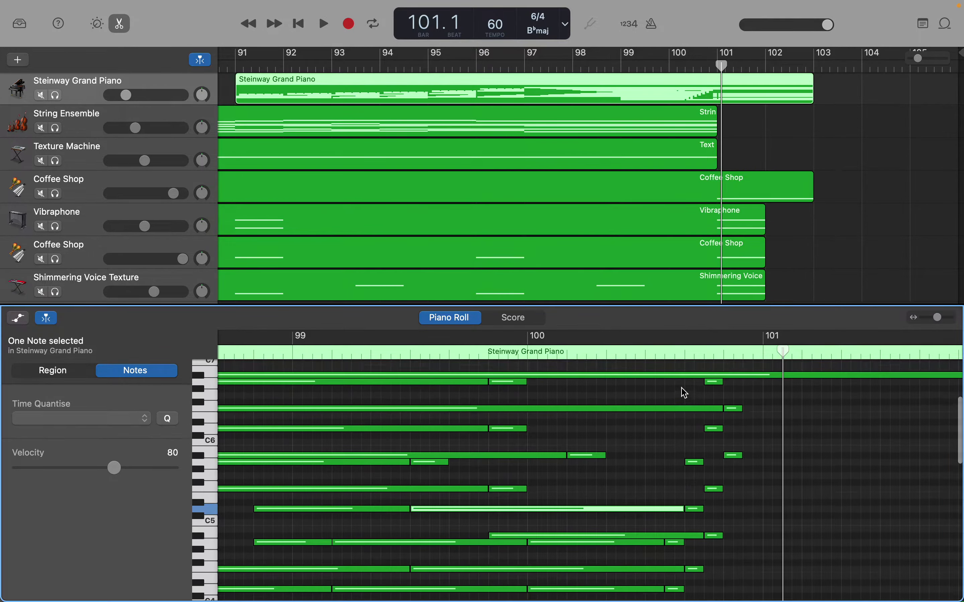
pyautogui.scroll(3, 685, 394)
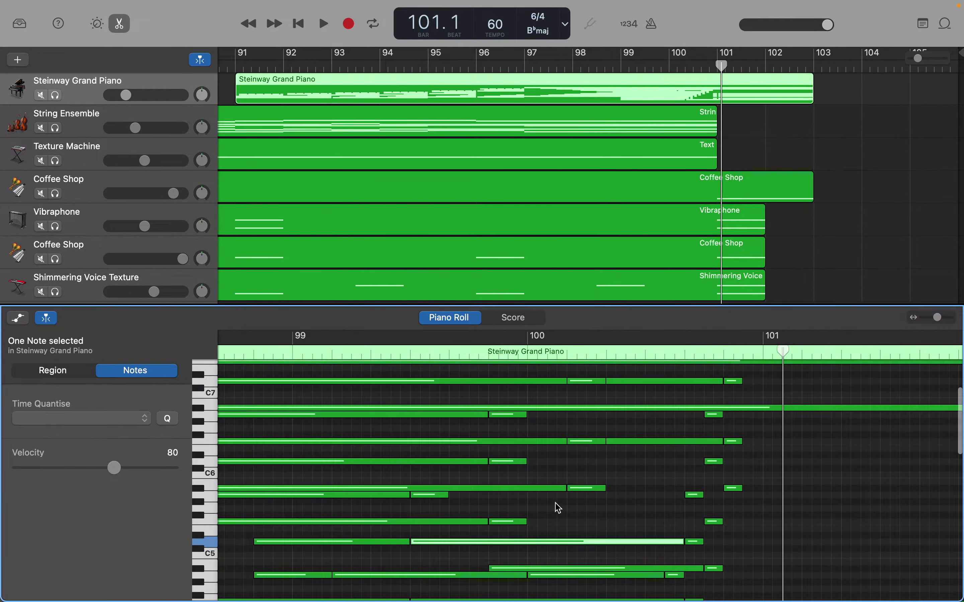
pyautogui.moveTo(527, 522); pyautogui.dragTo(702, 525)
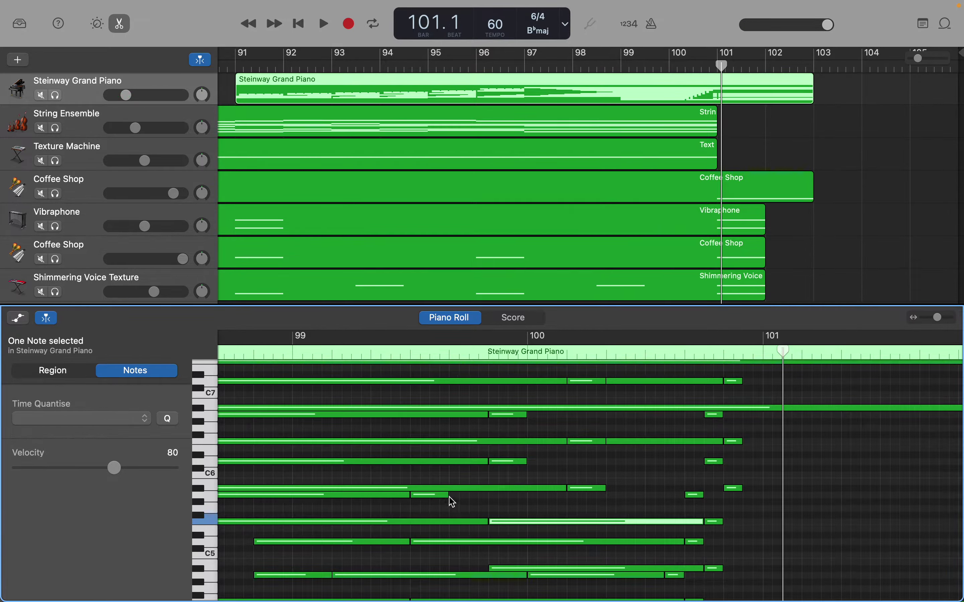
pyautogui.moveTo(448, 495); pyautogui.dragTo(684, 506)
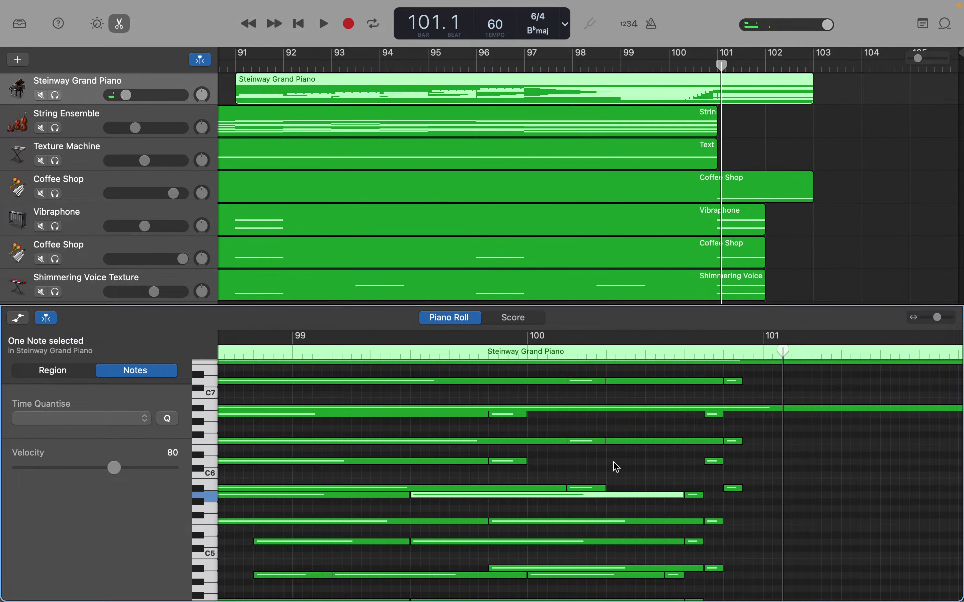
pyautogui.moveTo(526, 462); pyautogui.dragTo(702, 462)
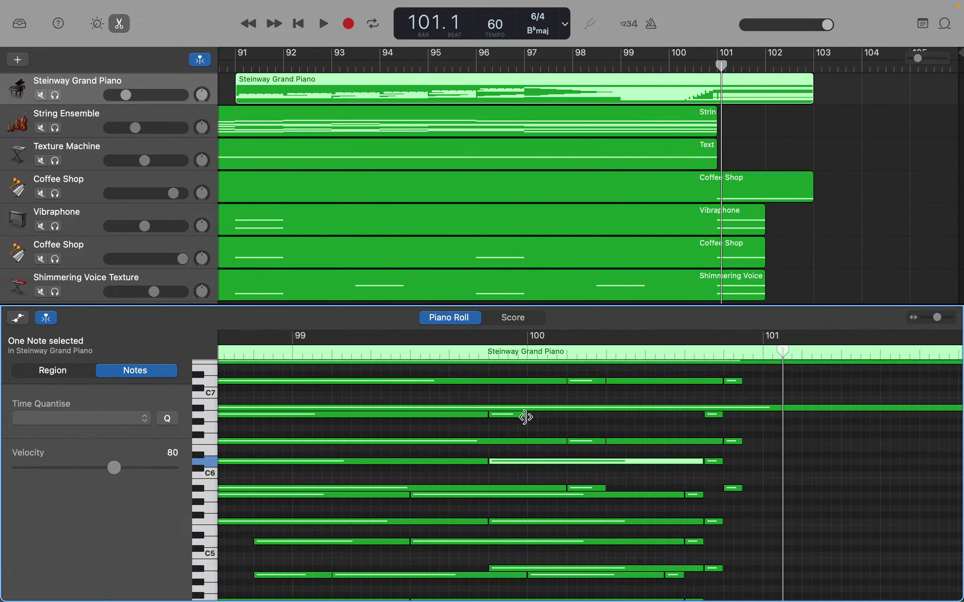
pyautogui.moveTo(526, 417); pyautogui.dragTo(702, 430)
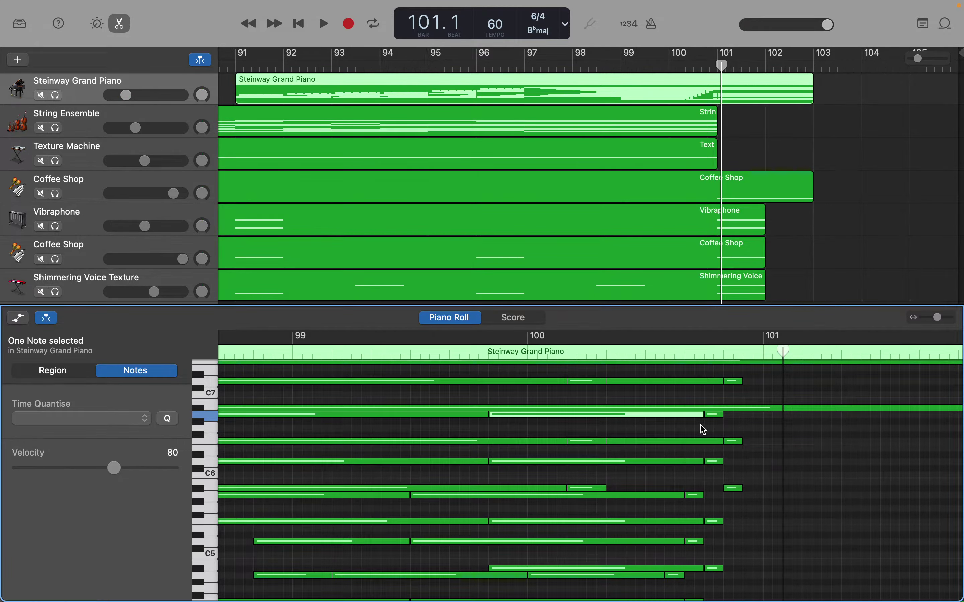
# Extend the short A7 and B♭5 notes at beat 2 of bar 100 up to their repeats near the bar's end
pyautogui.scroll(5, 703, 430)
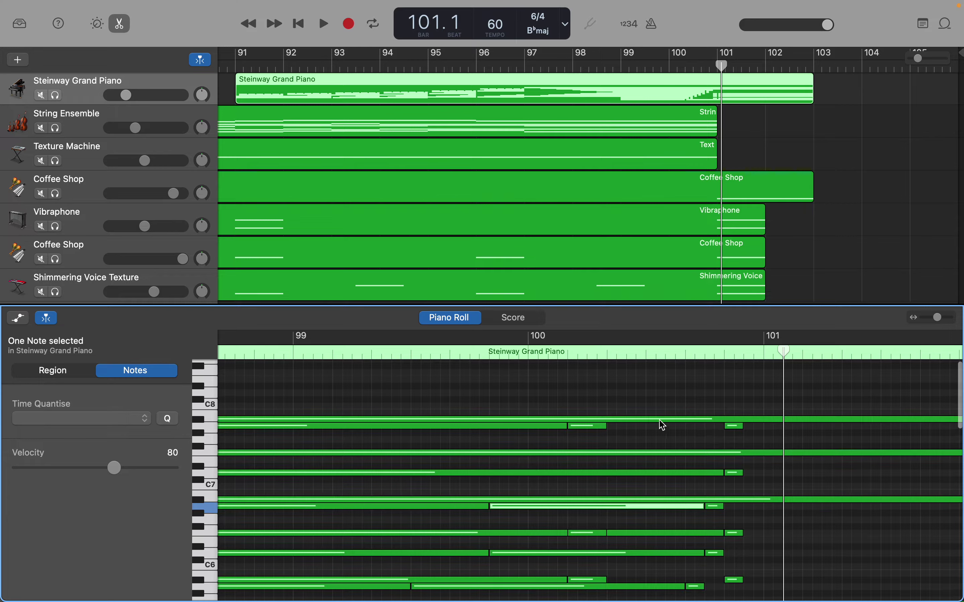
pyautogui.moveTo(605, 426); pyautogui.dragTo(725, 423)
pyautogui.hscroll(5, 727, 411)
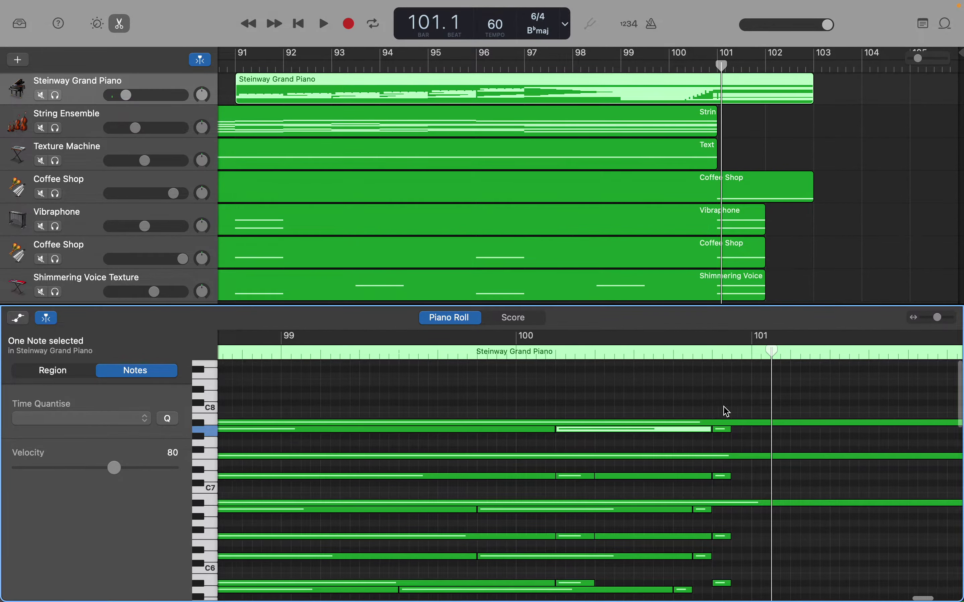
pyautogui.hscroll(8, 727, 412)
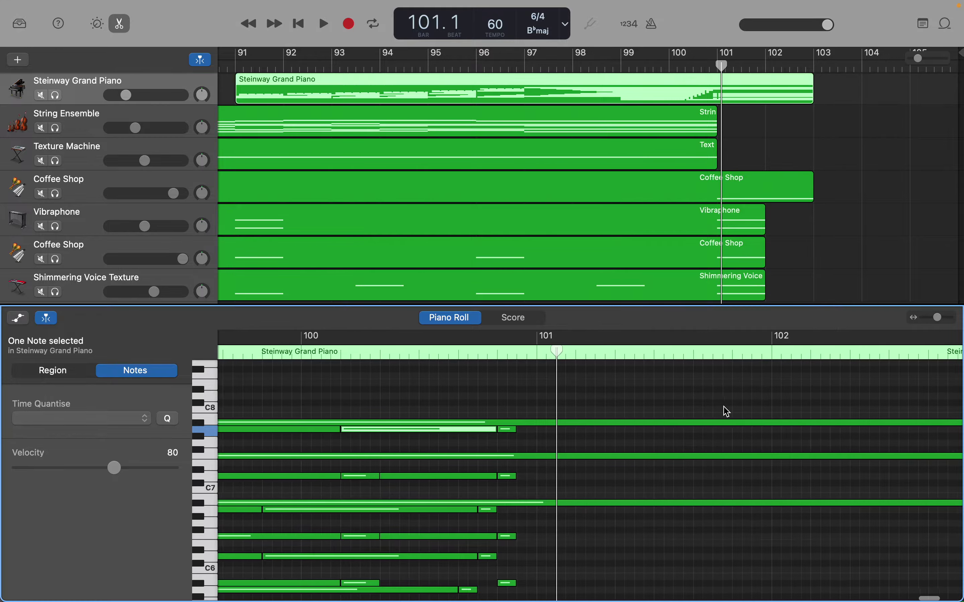
pyautogui.scroll(-3, 727, 412)
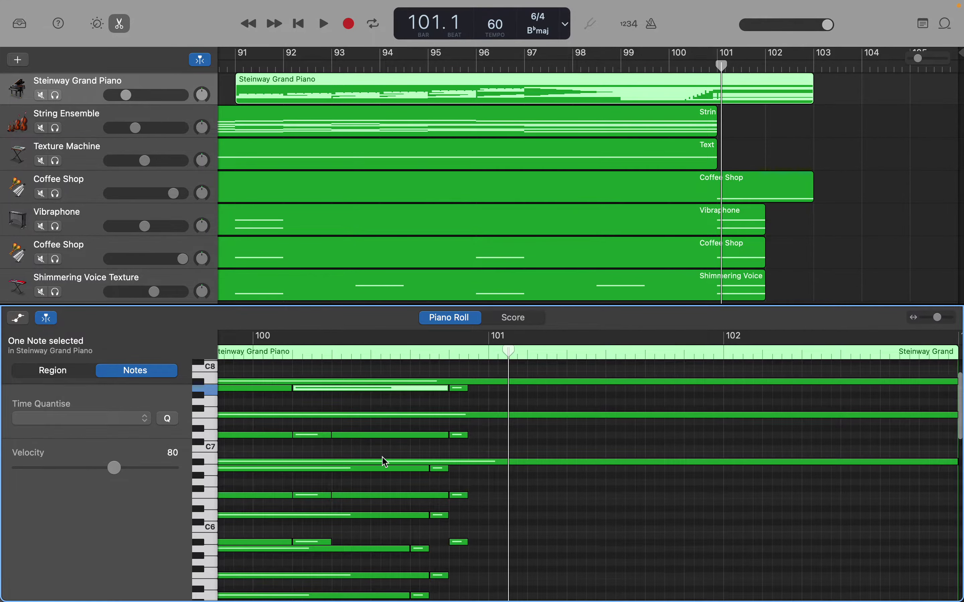
pyautogui.moveTo(333, 544); pyautogui.dragTo(452, 545)
# Sustain bar 100's short low F0 and D1 notes to the region's end at bar 103, and its B♭0 to the repeat just before bar 101
pyautogui.scroll(-15, 452, 545)
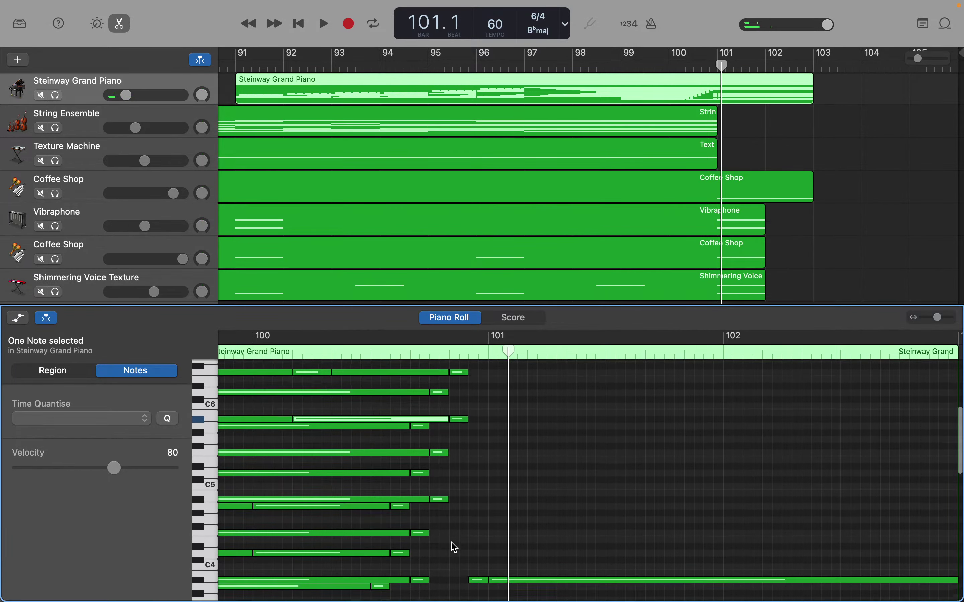
pyautogui.scroll(-14, 455, 548)
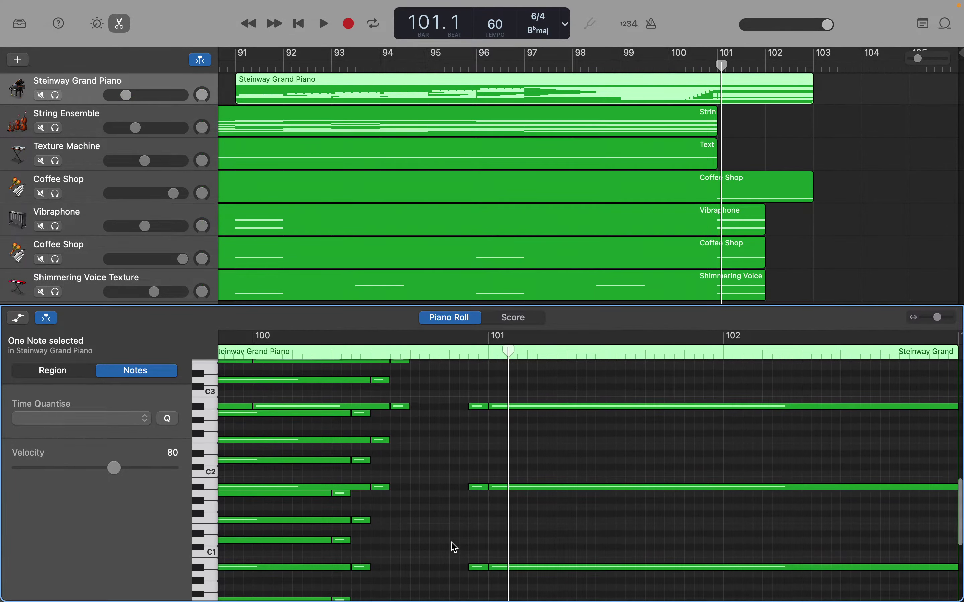
pyautogui.scroll(-1, 455, 548)
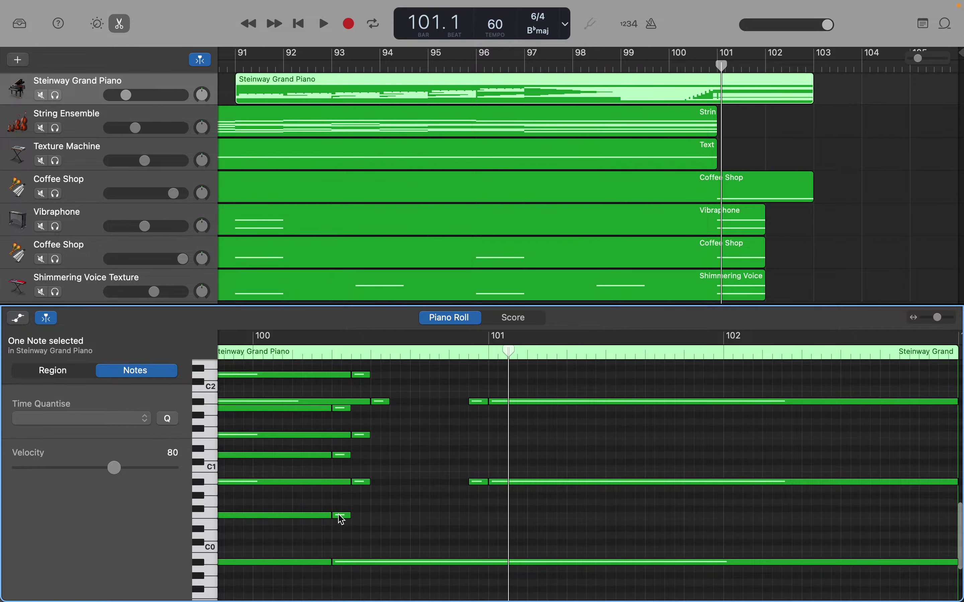
pyautogui.moveTo(349, 514); pyautogui.dragTo(707, 545)
pyautogui.hscroll(-10, 706, 546)
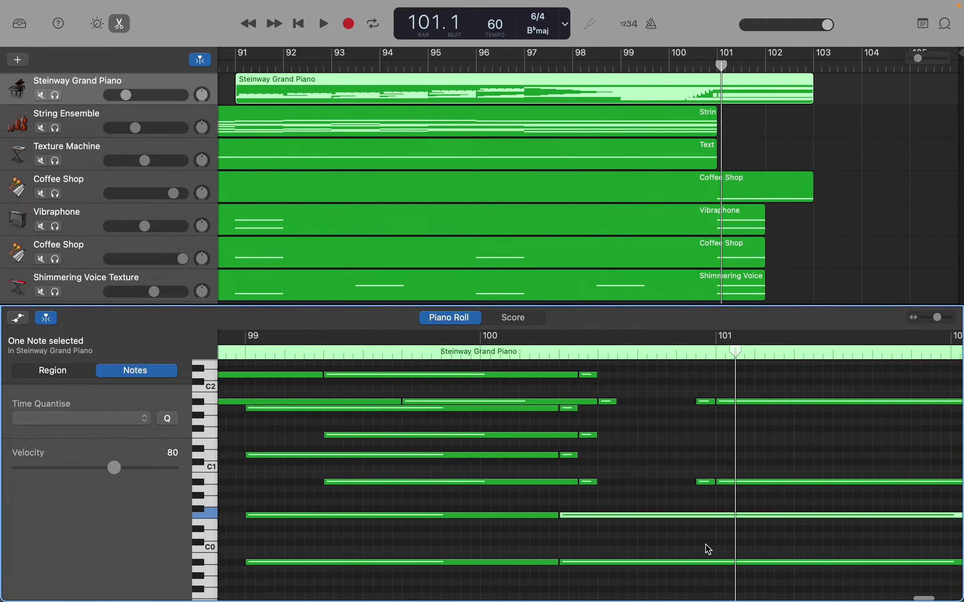
pyautogui.moveTo(667, 484); pyautogui.dragTo(766, 484)
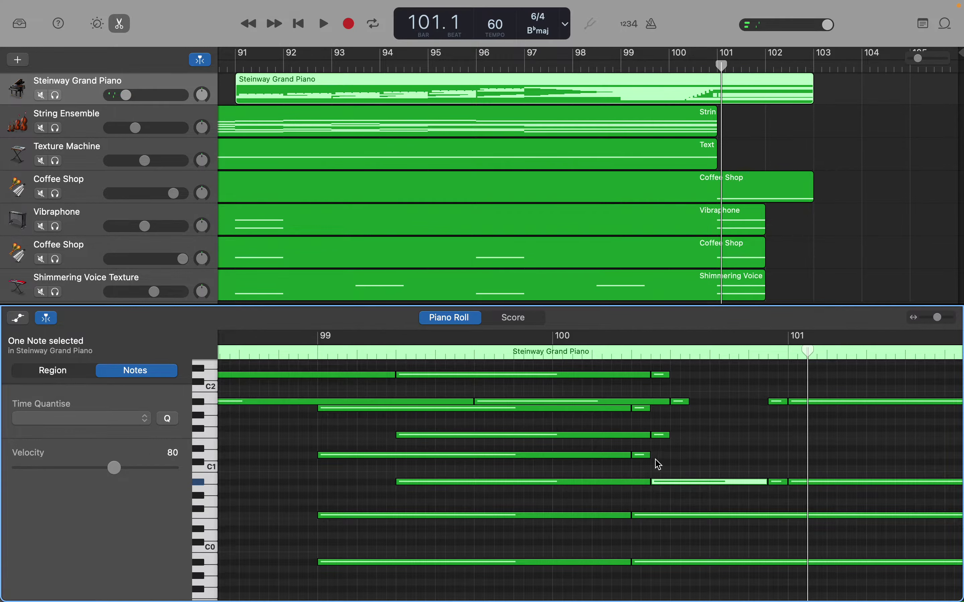
pyautogui.moveTo(649, 458); pyautogui.dragTo(716, 487)
# Sustain bar 100's short F1 and A1 notes to the region's end at bar 103, and its B♭1 to the repeat just before bar 101
pyautogui.hscroll(-5, 716, 487)
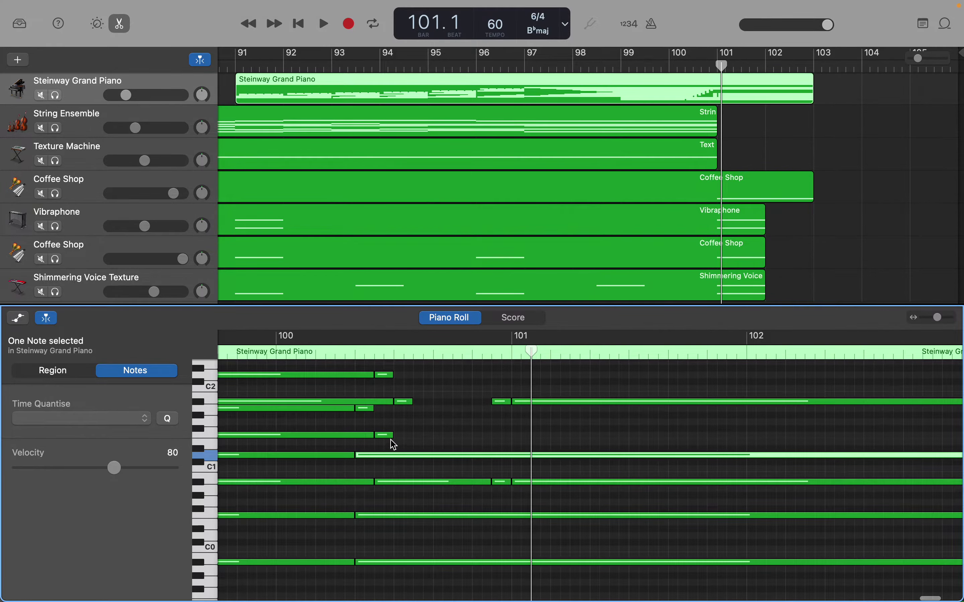
pyautogui.moveTo(390, 436); pyautogui.dragTo(824, 454)
pyautogui.hscroll(-5, 824, 454)
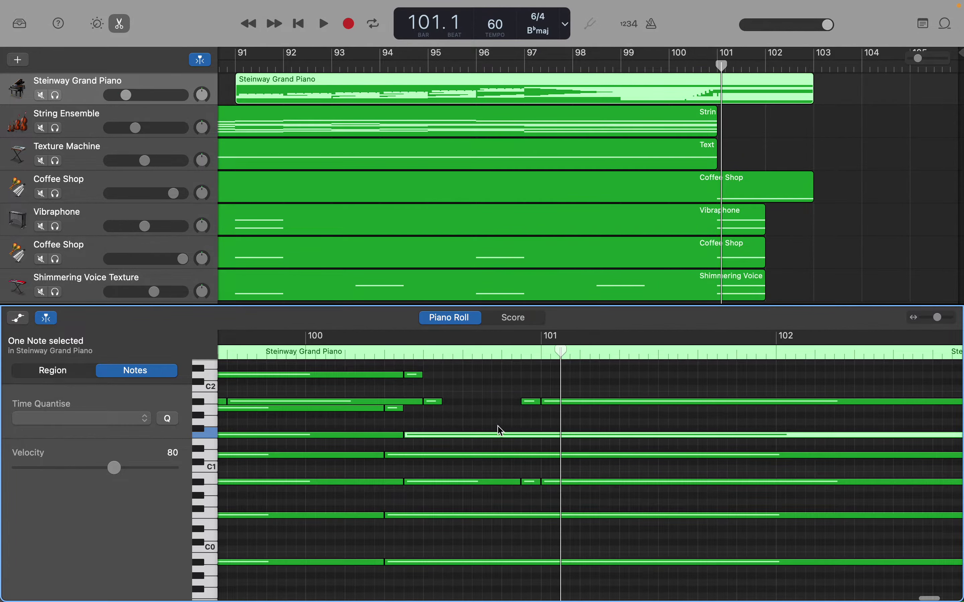
pyautogui.moveTo(400, 407); pyautogui.dragTo(783, 437)
pyautogui.hscroll(-5, 783, 437)
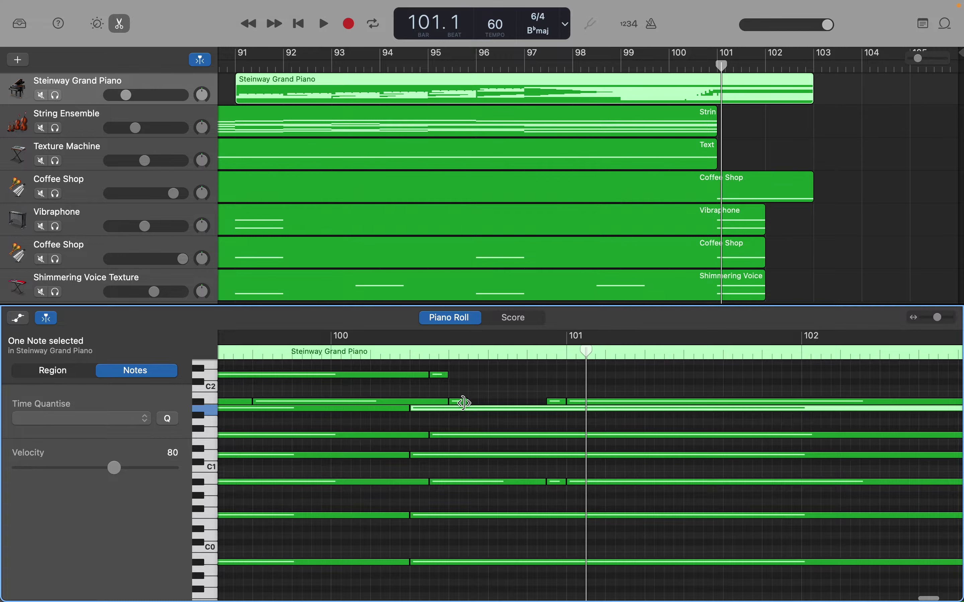
pyautogui.moveTo(464, 403); pyautogui.dragTo(543, 408)
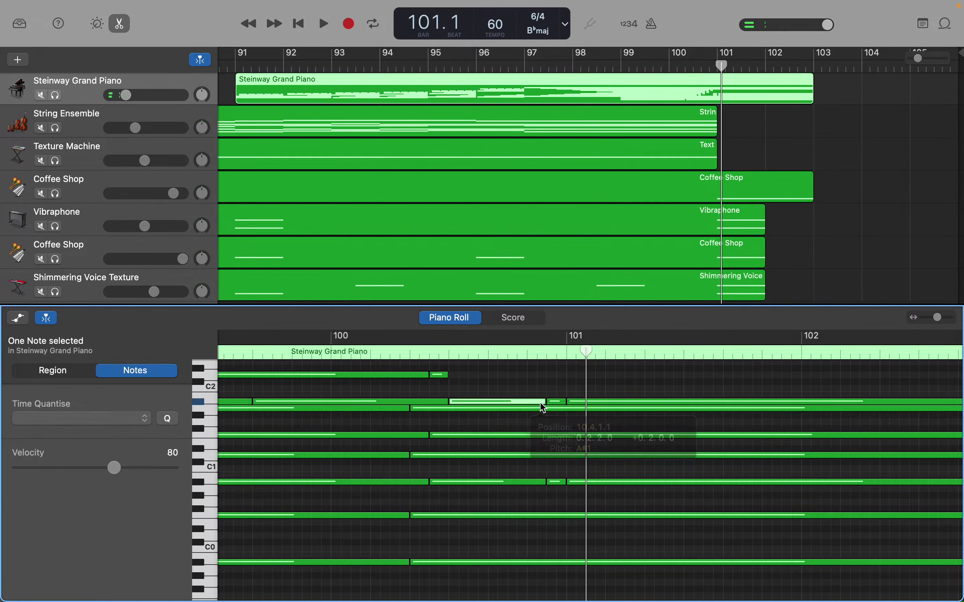
# Sustain bar 100's short D2, F2 and A2 notes to the region's end at bar 103, and its B♭2 to the repeat just before bar 101
pyautogui.moveTo(446, 375); pyautogui.dragTo(750, 385)
pyautogui.scroll(3, 750, 384)
pyautogui.hscroll(-5, 751, 386)
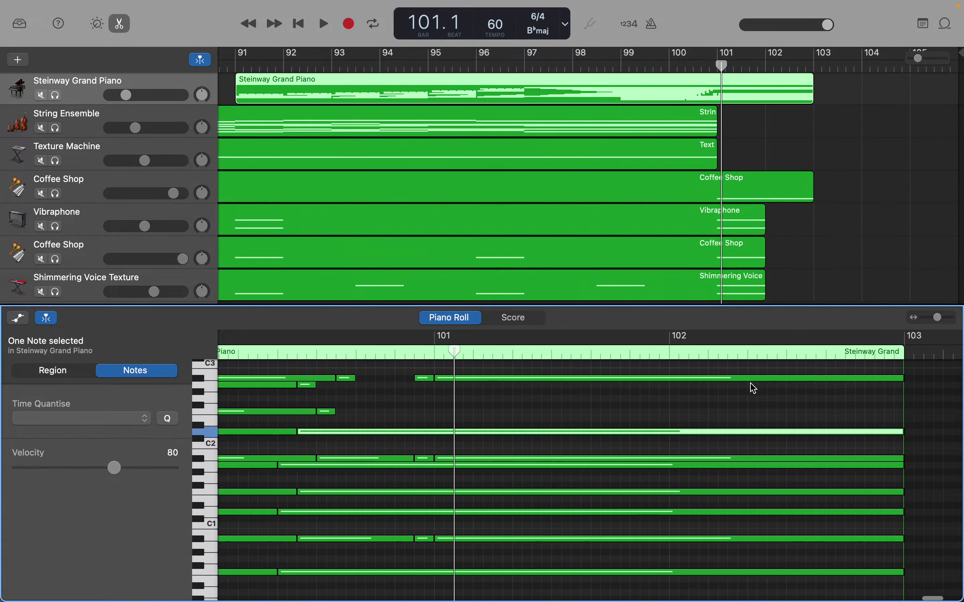
pyautogui.moveTo(363, 412); pyautogui.dragTo(896, 433)
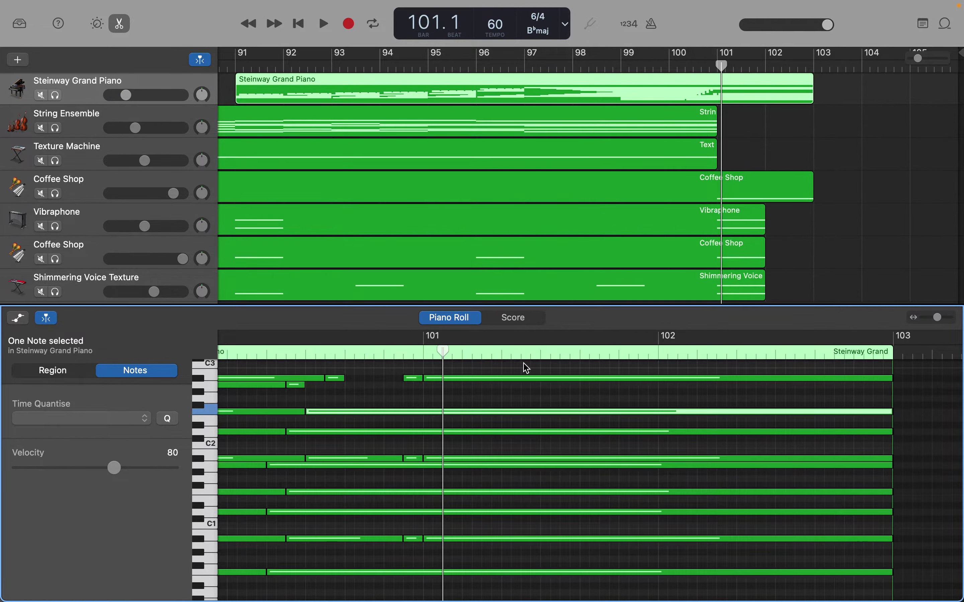
pyautogui.moveTo(305, 385); pyautogui.dragTo(892, 392)
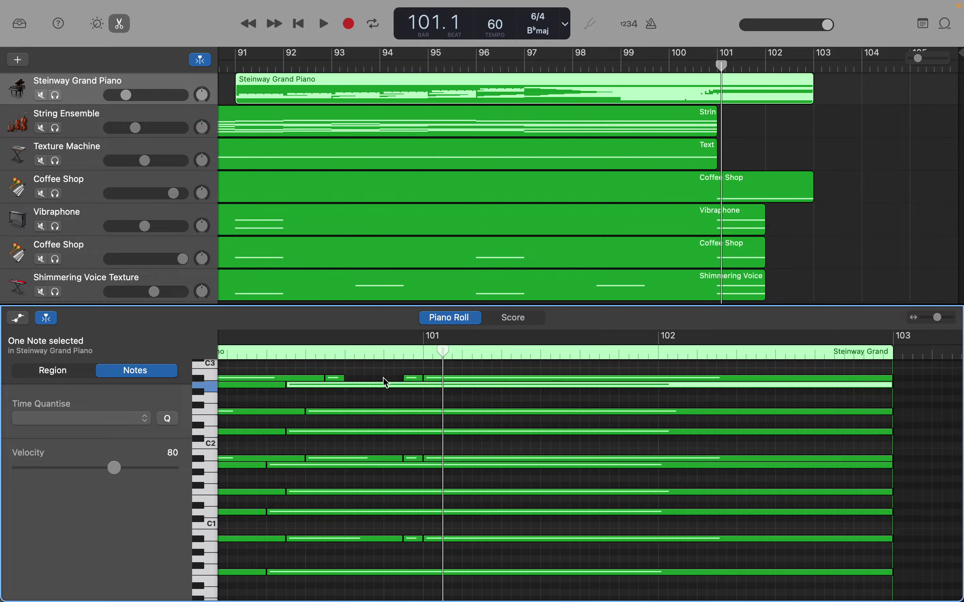
pyautogui.moveTo(341, 378); pyautogui.dragTo(400, 375)
pyautogui.scroll(3, 400, 376)
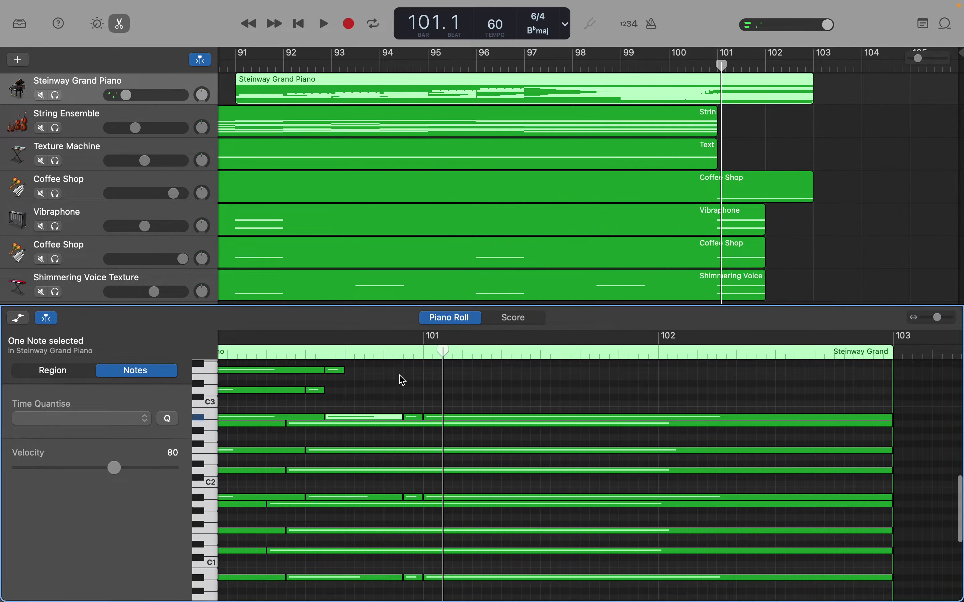
# Sustain bar 100's short D3, F3 and A3 notes to the region's end at bar 103, and its B♭3 to the repeat just before bar 101
pyautogui.scroll(3, 401, 378)
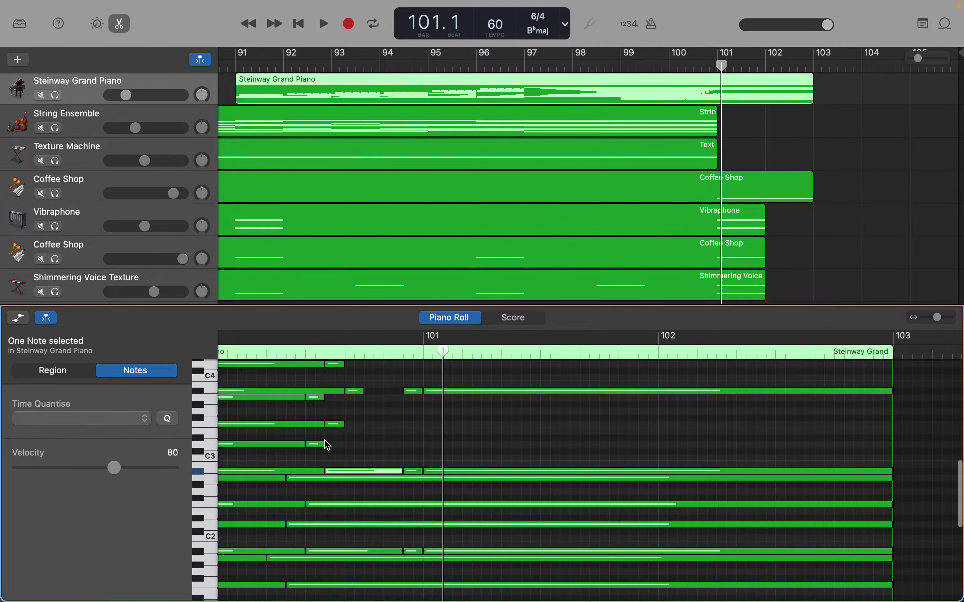
pyautogui.moveTo(325, 441); pyautogui.dragTo(891, 427)
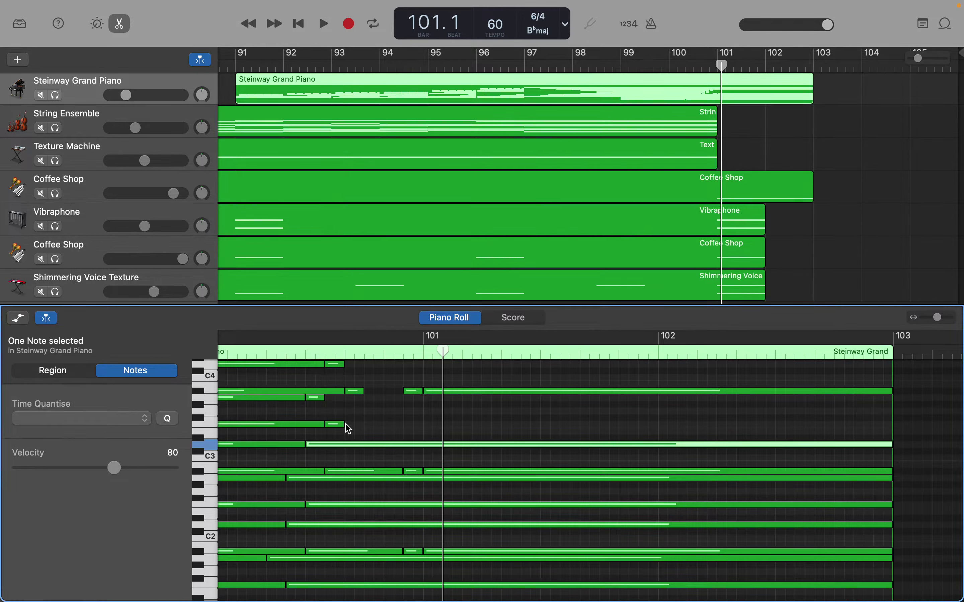
pyautogui.moveTo(344, 424); pyautogui.dragTo(894, 417)
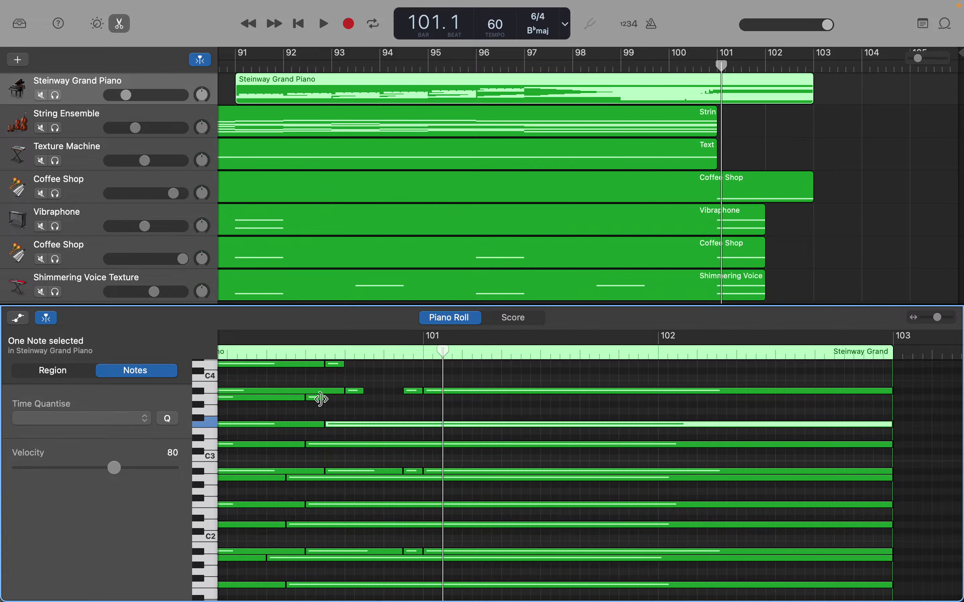
pyautogui.moveTo(321, 399); pyautogui.dragTo(889, 401)
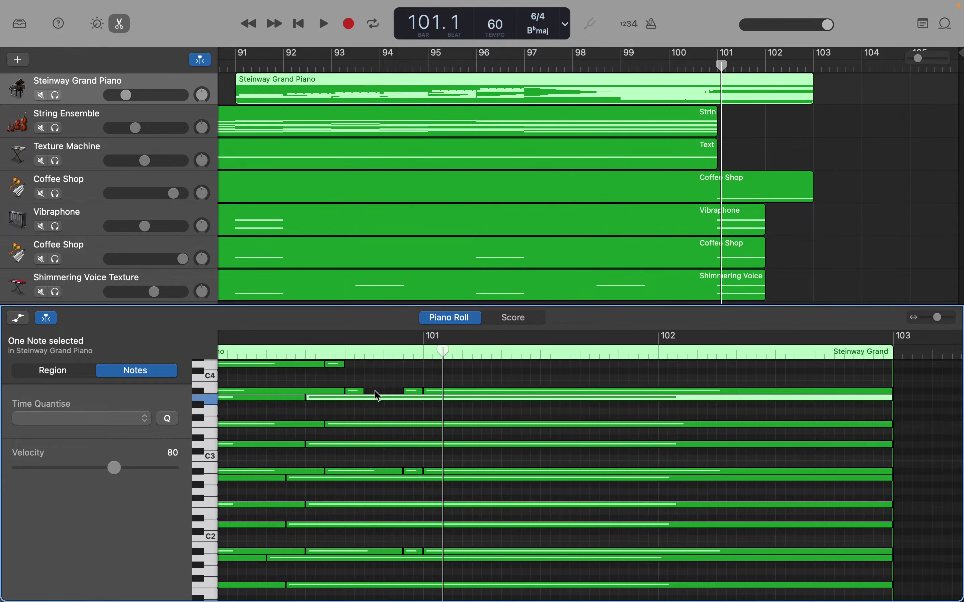
pyautogui.moveTo(364, 391); pyautogui.dragTo(408, 390)
# Sustain bar 100's short D4, F4 and A4 notes to the region's end at bar 103
pyautogui.scroll(2, 406, 395)
pyautogui.scroll(2, 406, 396)
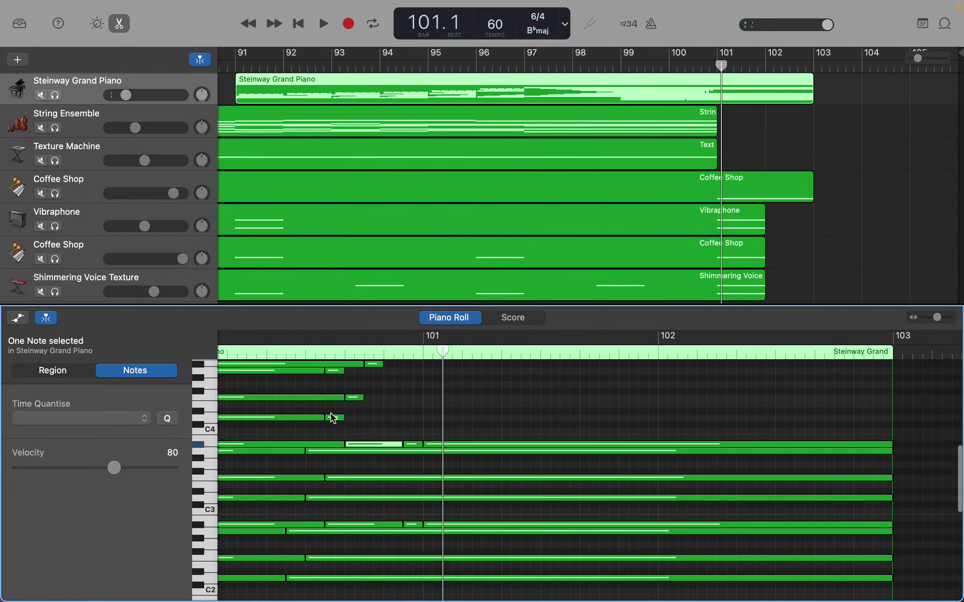
pyautogui.moveTo(339, 417); pyautogui.dragTo(890, 431)
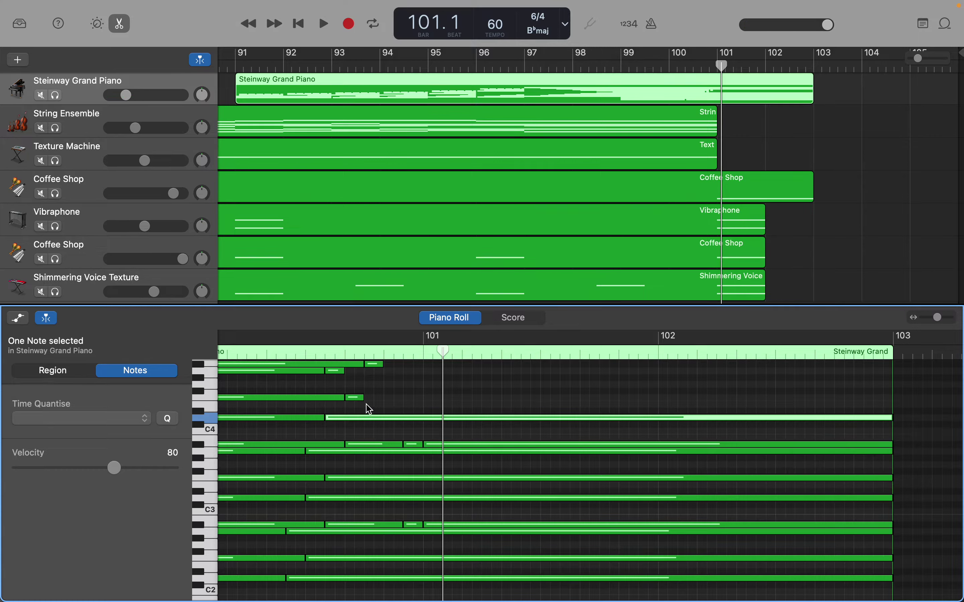
pyautogui.moveTo(363, 400); pyautogui.dragTo(891, 418)
pyautogui.moveTo(338, 372); pyautogui.dragTo(888, 390)
# Sustain bar 100's short B♭4, D5, F5 and A5 notes to the region's end at bar 103
pyautogui.scroll(3, 888, 390)
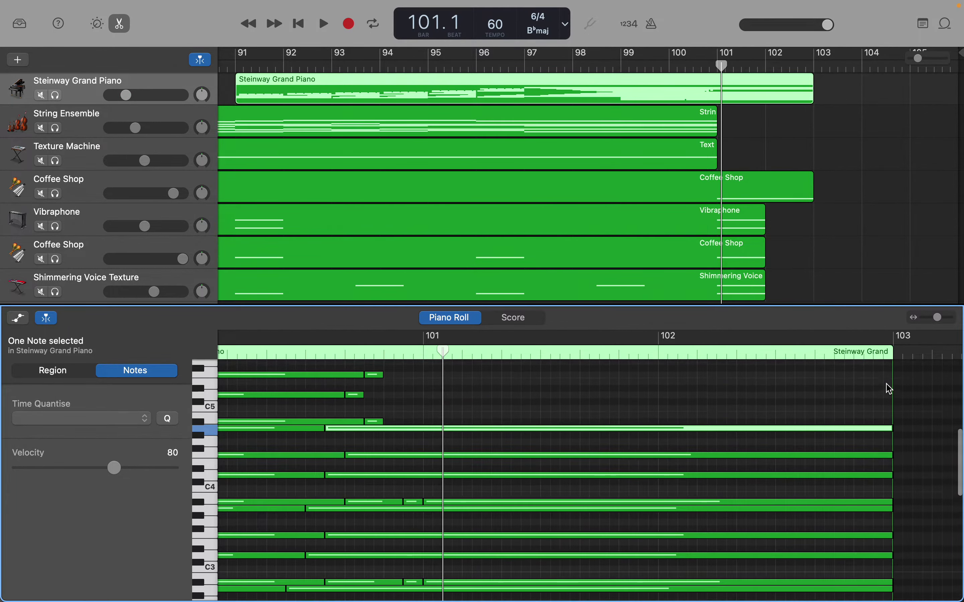
pyautogui.scroll(4, 890, 389)
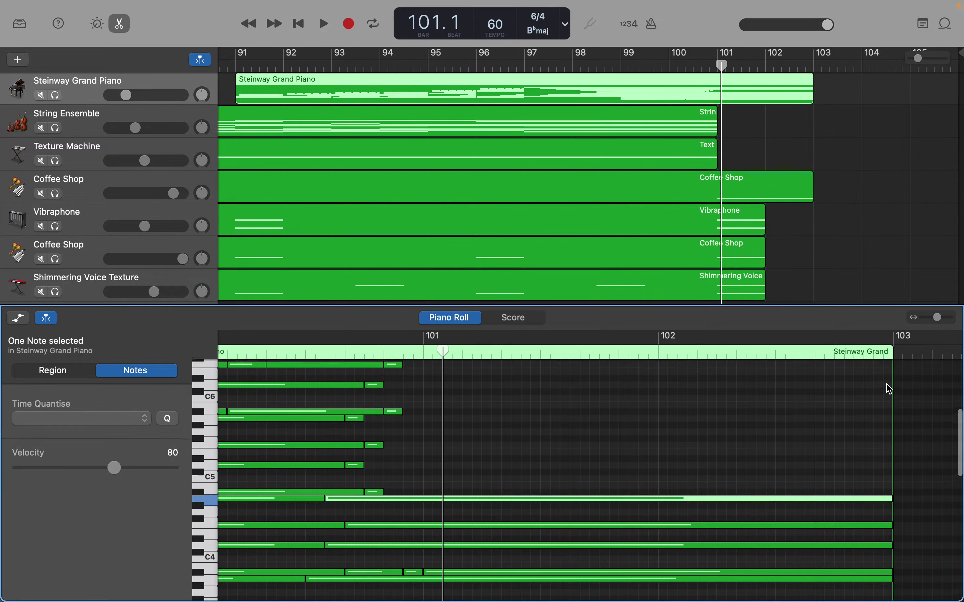
pyautogui.scroll(2, 890, 389)
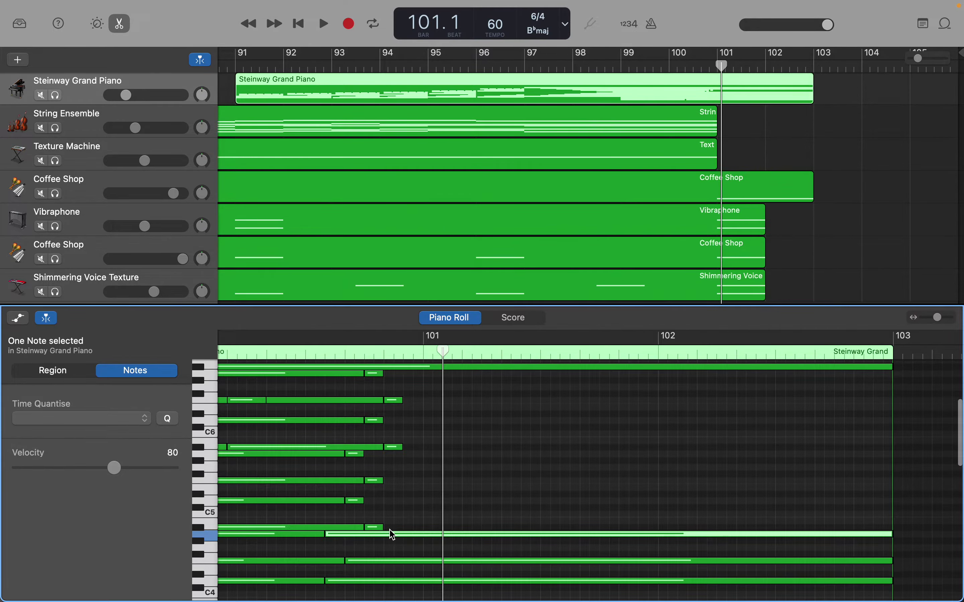
pyautogui.moveTo(384, 530); pyautogui.dragTo(892, 528)
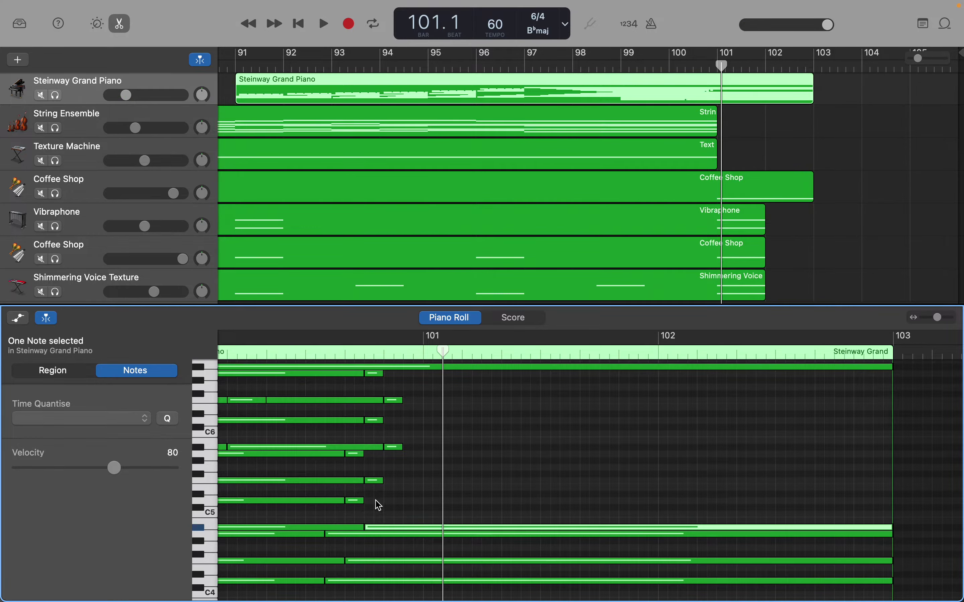
pyautogui.moveTo(364, 502); pyautogui.dragTo(893, 501)
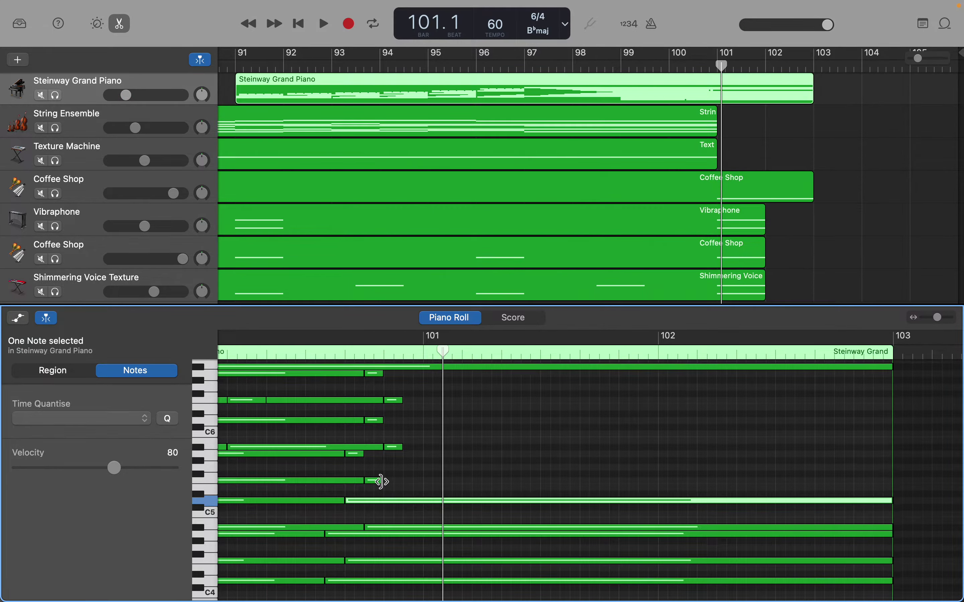
pyautogui.moveTo(381, 482); pyautogui.dragTo(892, 480)
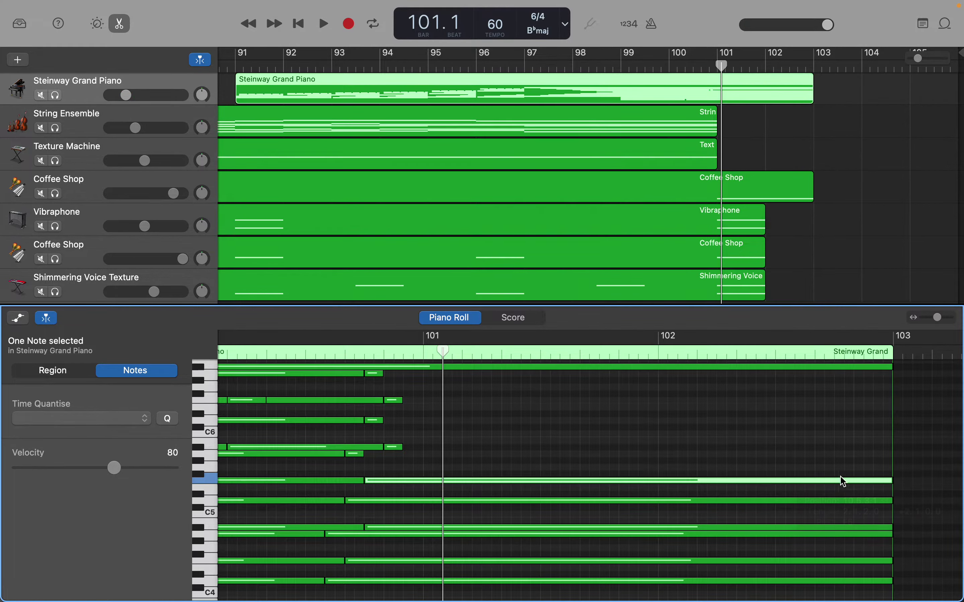
pyautogui.moveTo(364, 456); pyautogui.dragTo(893, 464)
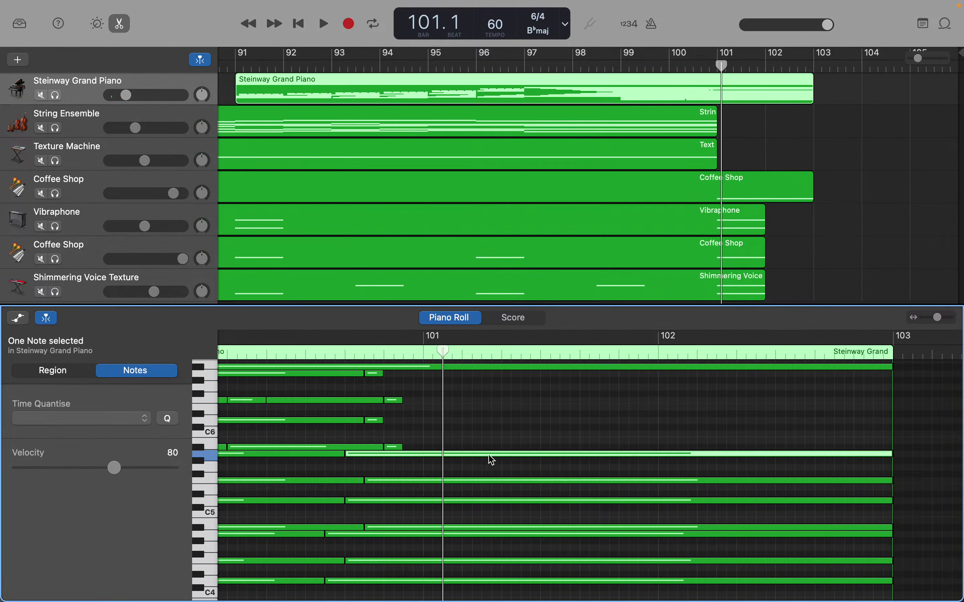
# Sustain bar 100's short B♭5, D6, F6 and A6 notes to the region's end at bar 103
pyautogui.moveTo(401, 447); pyautogui.dragTo(893, 446)
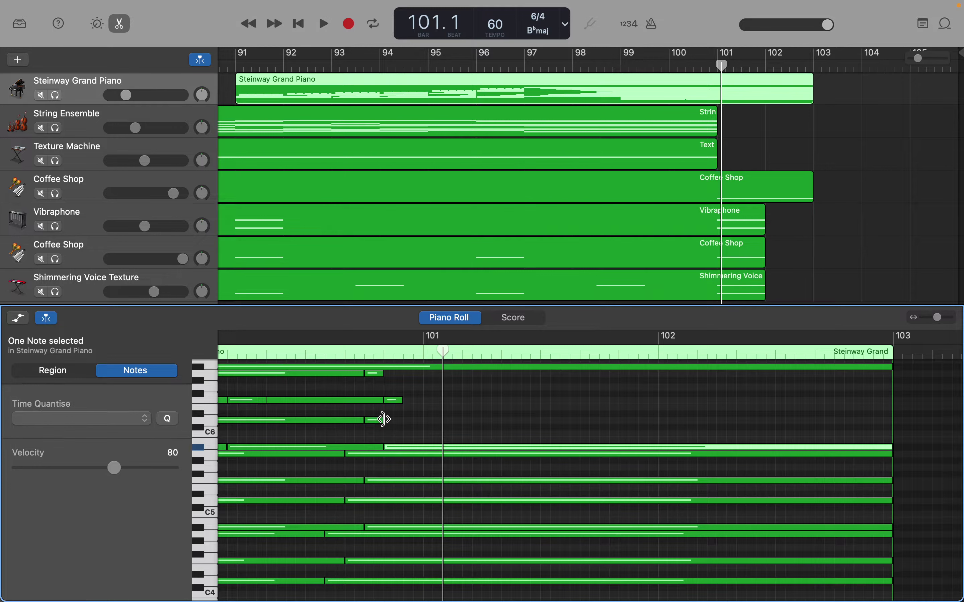
pyautogui.moveTo(382, 420); pyautogui.dragTo(893, 439)
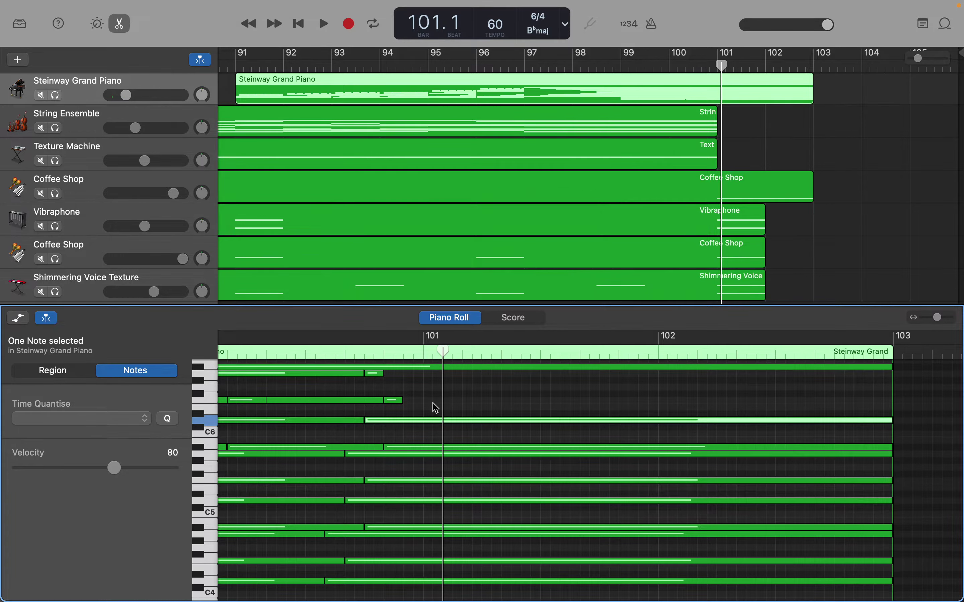
pyautogui.moveTo(402, 403); pyautogui.dragTo(892, 406)
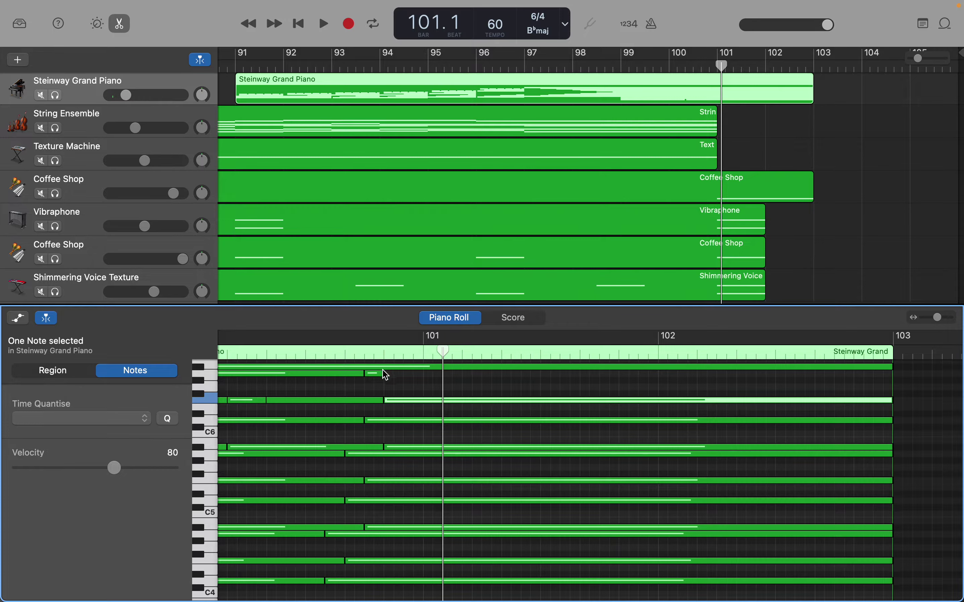
pyautogui.moveTo(382, 374); pyautogui.dragTo(891, 373)
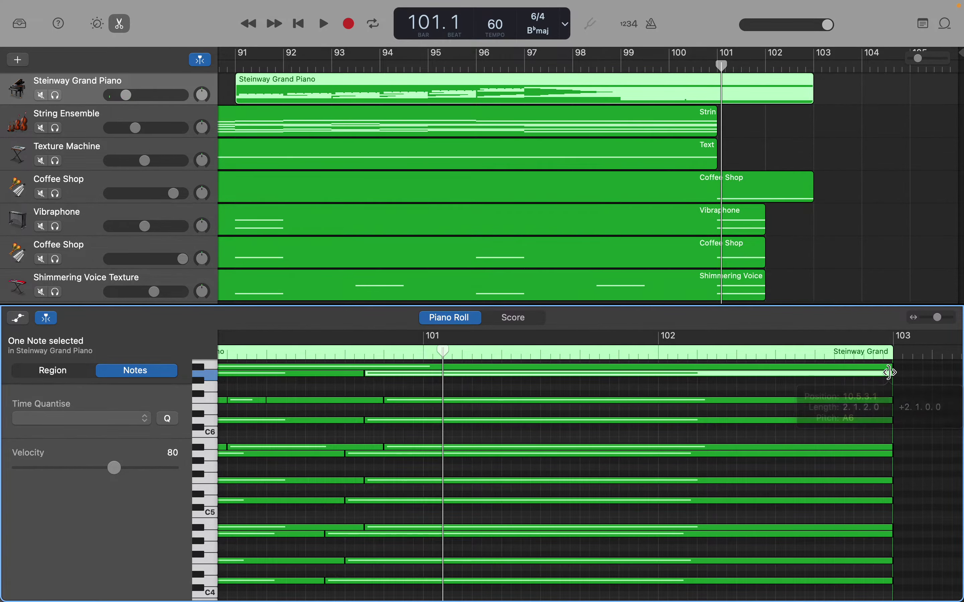
# Sustain bar 100's short D7 and A7 notes to the region's end at bar 103
pyautogui.scroll(5, 890, 373)
pyautogui.scroll(3, 888, 373)
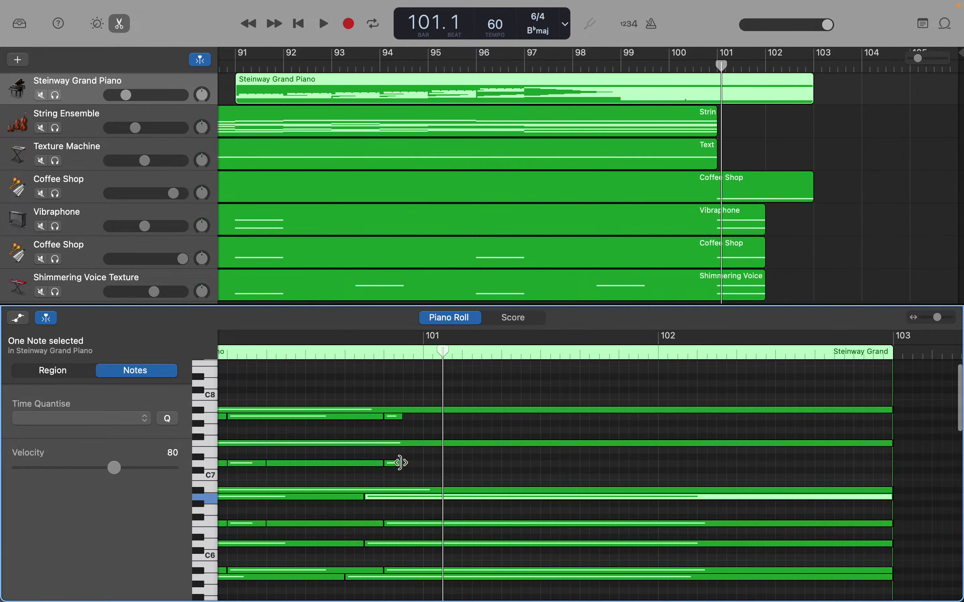
pyautogui.moveTo(400, 463); pyautogui.dragTo(891, 463)
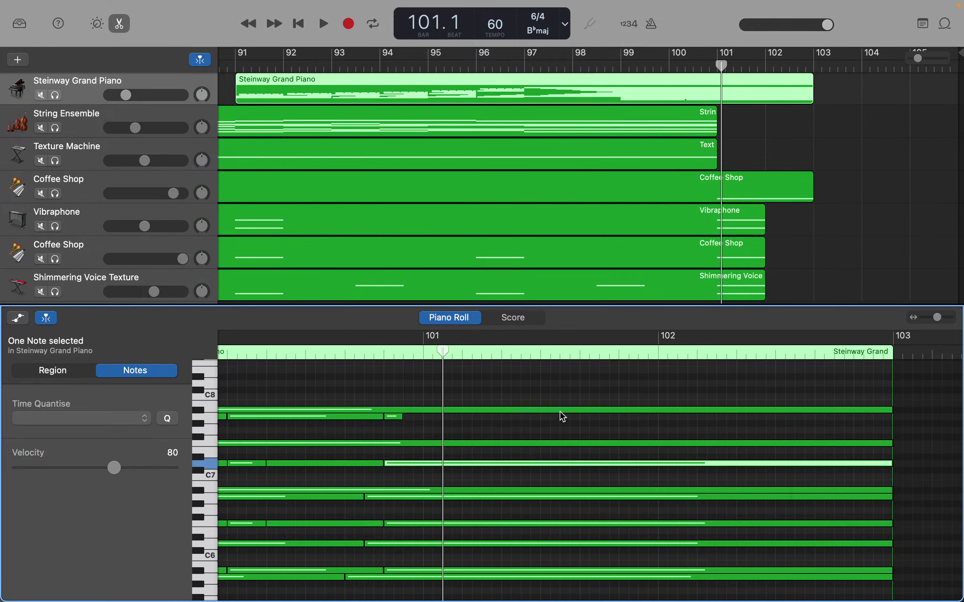
pyautogui.moveTo(401, 416); pyautogui.dragTo(815, 439)
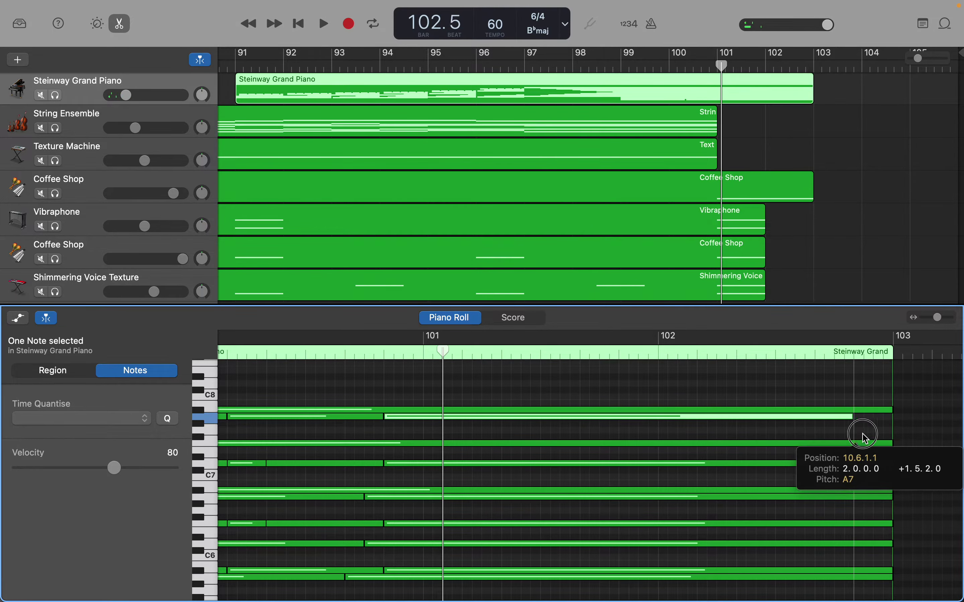
pyautogui.moveTo(891, 437); pyautogui.dragTo(891, 438)
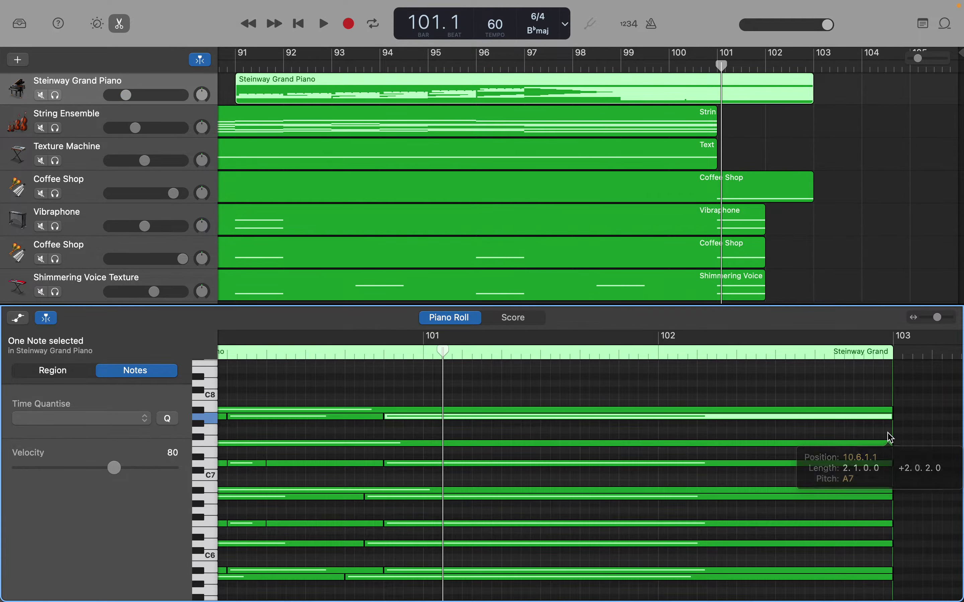
# Examine the sustained piano notes across all octaves, from bar 101 back to the start of the chord build-up around bar 97
pyautogui.scroll(-5, 891, 438)
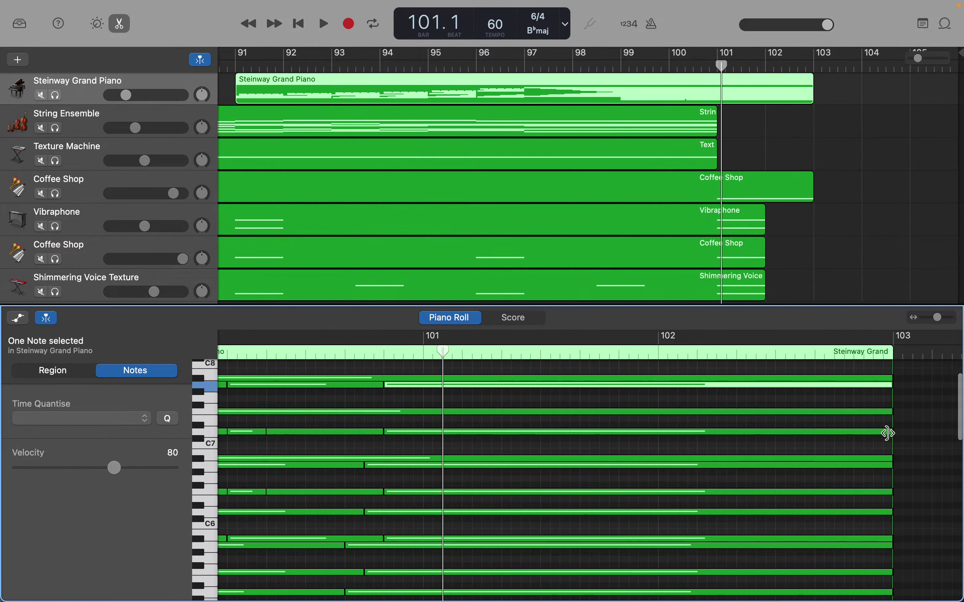
pyautogui.hscroll(-10, 891, 439)
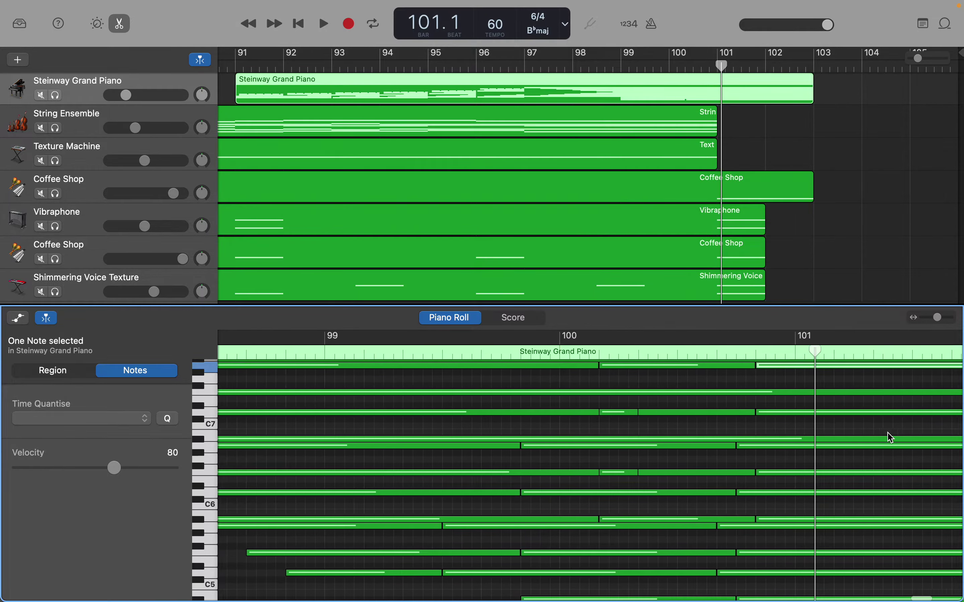
pyautogui.scroll(-8, 891, 438)
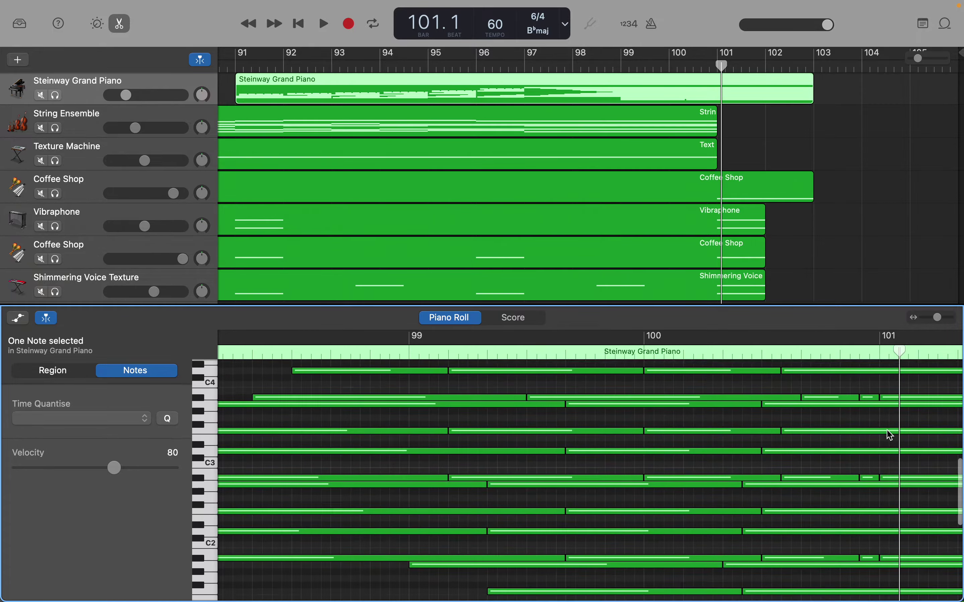
pyautogui.scroll(10, 891, 435)
pyautogui.hscroll(-5, 890, 436)
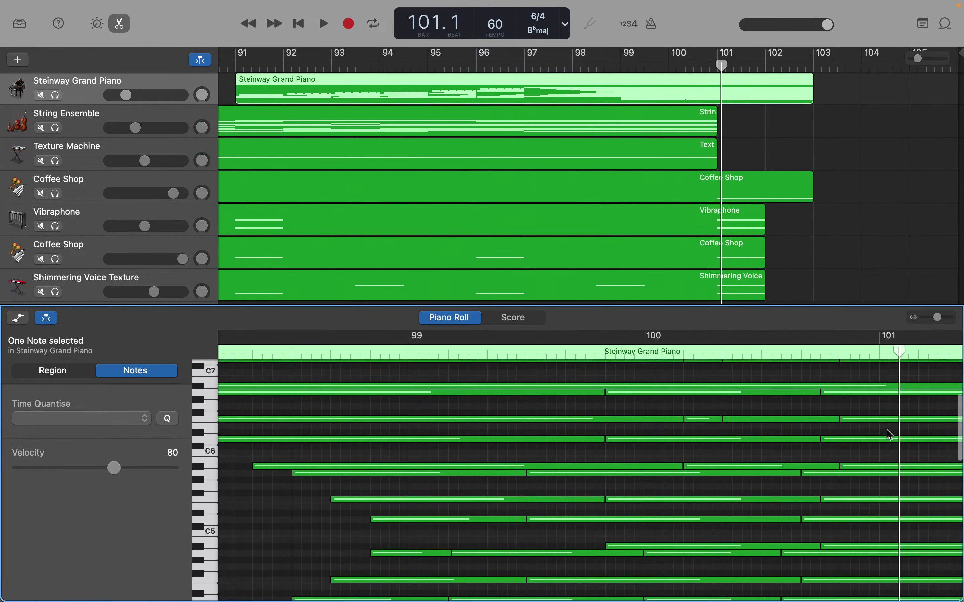
pyautogui.hscroll(-10, 890, 436)
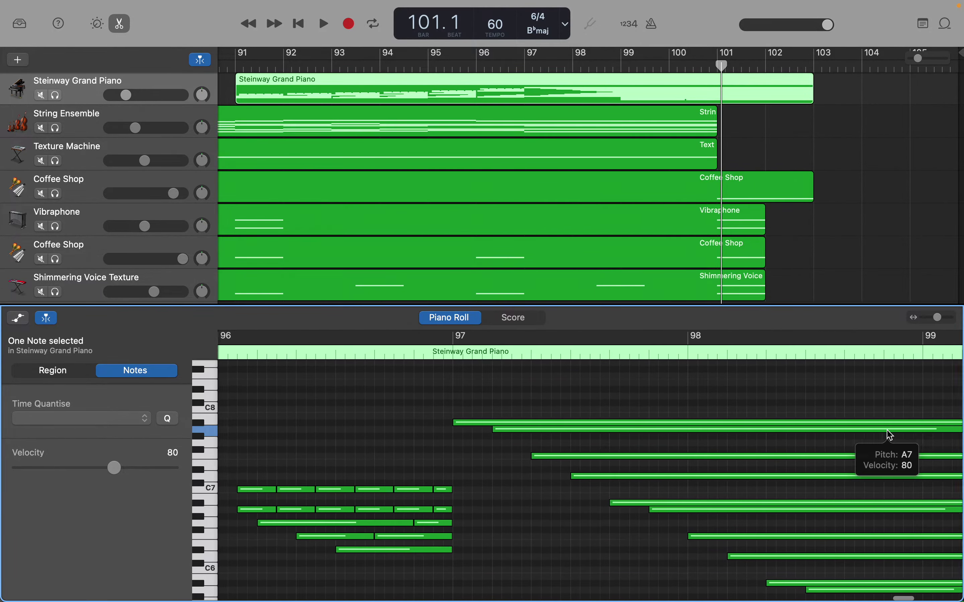
pyautogui.hscroll(-3, 891, 435)
pyautogui.scroll(1, 891, 435)
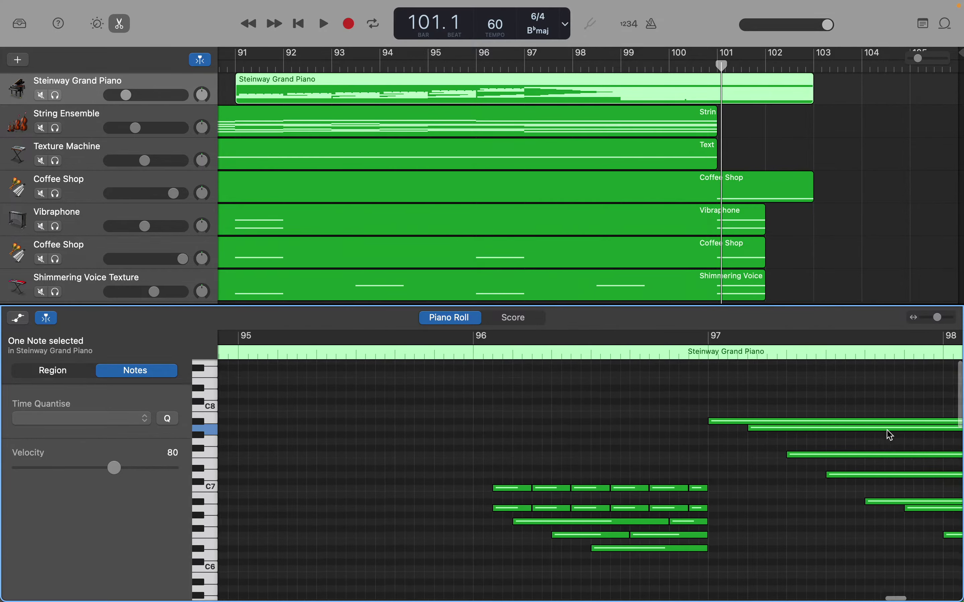
# Play back the ending from bar 97, and listen again from around bar 89 through bar 103
pyautogui.moveTo(721, 69); pyautogui.dragTo(527, 67)
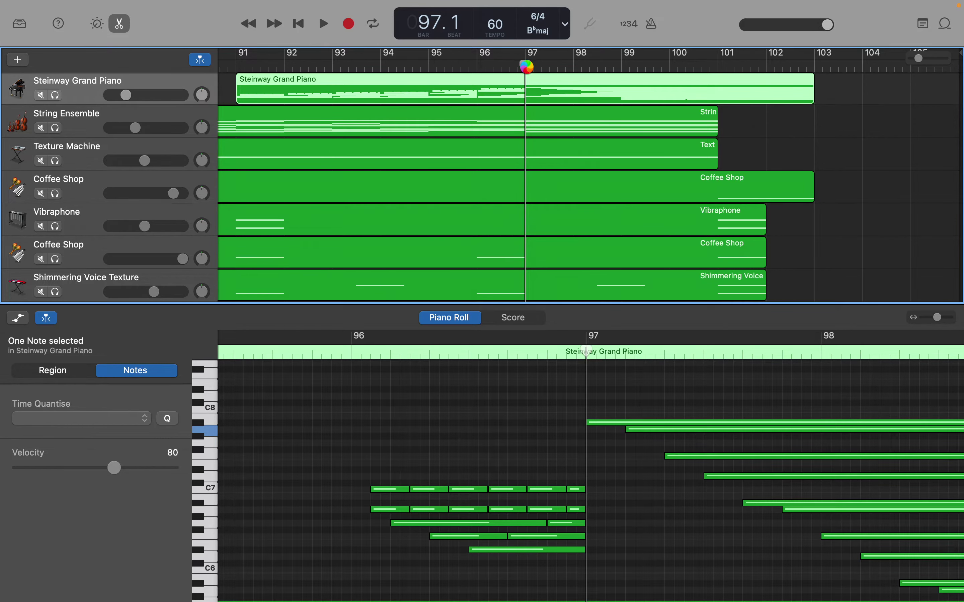
pyautogui.press('space')
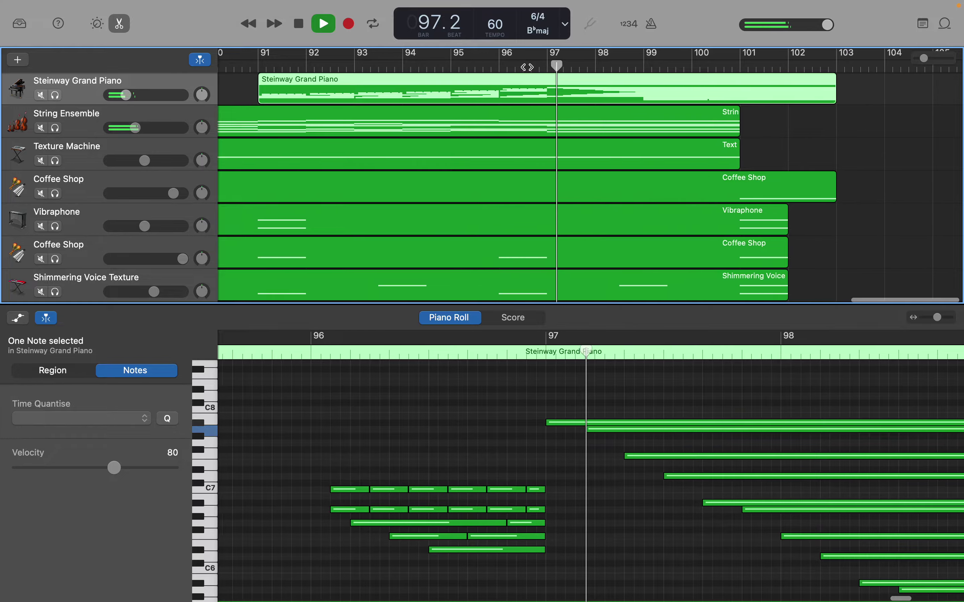
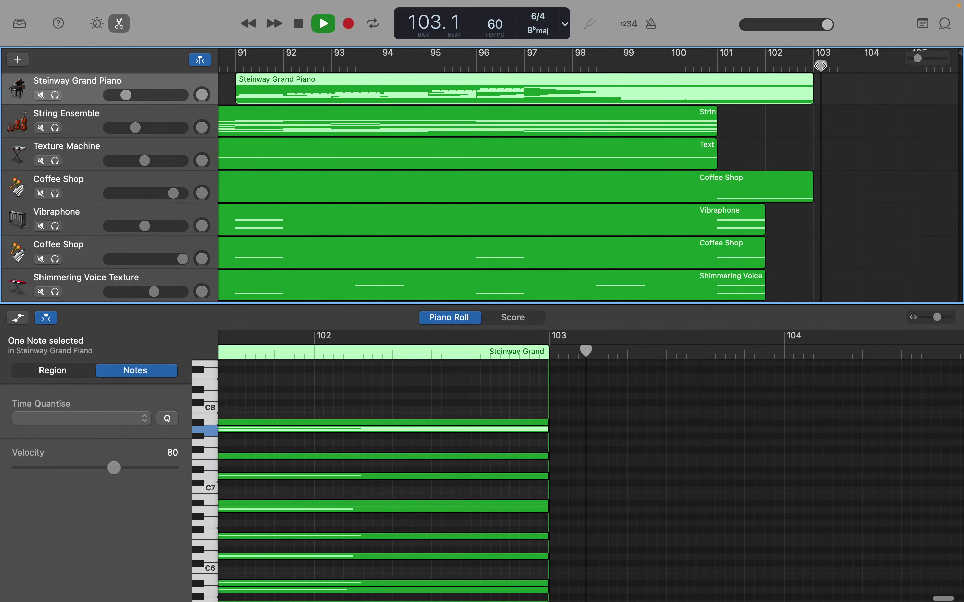
pyautogui.moveTo(808, 69); pyautogui.dragTo(379, 76)
pyautogui.hscroll(-3, 380, 76)
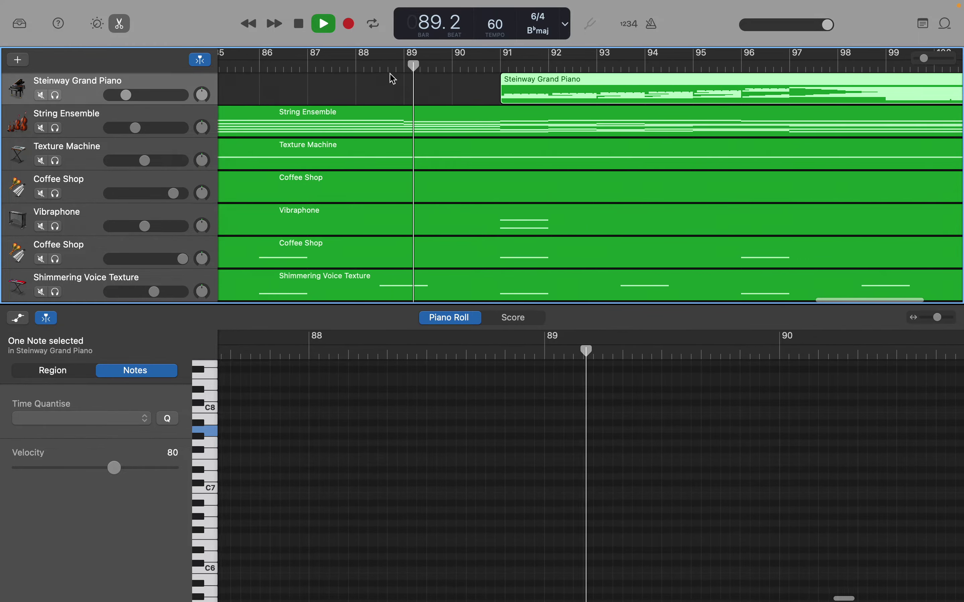
pyautogui.moveTo(440, 67)
pyautogui.mouseDown()
pyautogui.moveTo(449, 64)
pyautogui.moveTo(436, 67)
pyautogui.mouseUp()
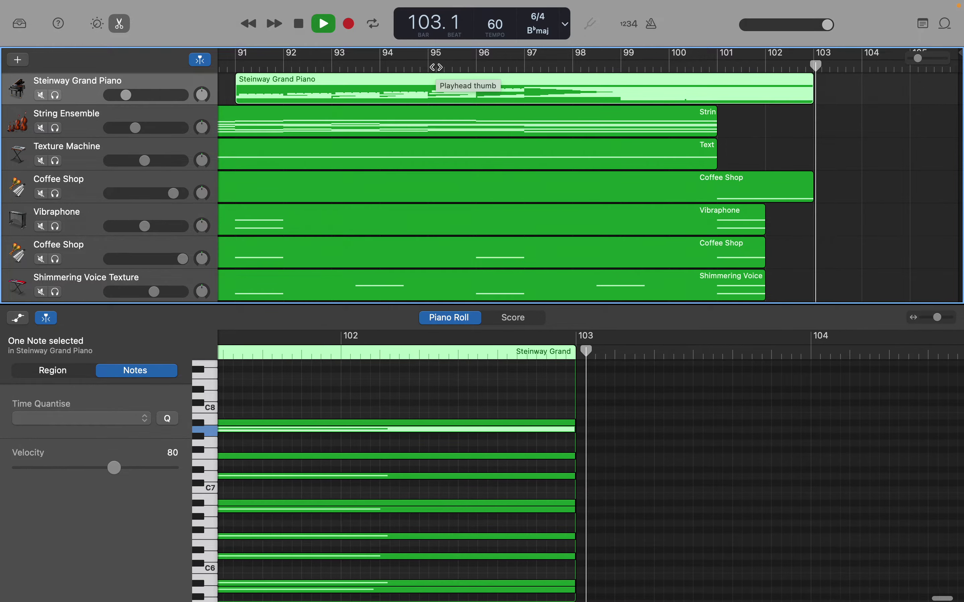
# Return the playhead to the start of the project at bar 1 and play the whole piece
pyautogui.moveTo(814, 65); pyautogui.dragTo(5, 67)
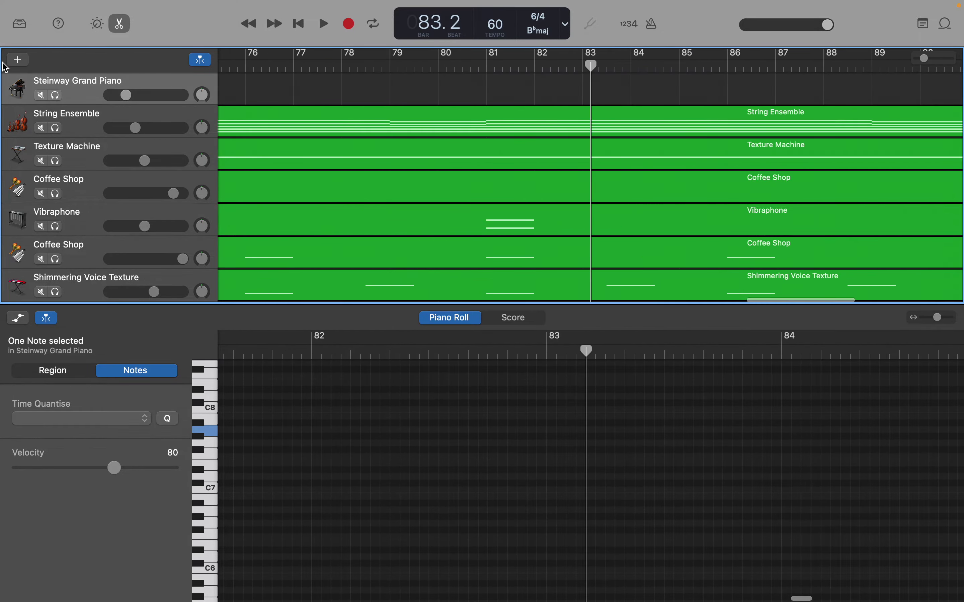
pyautogui.press('Return')
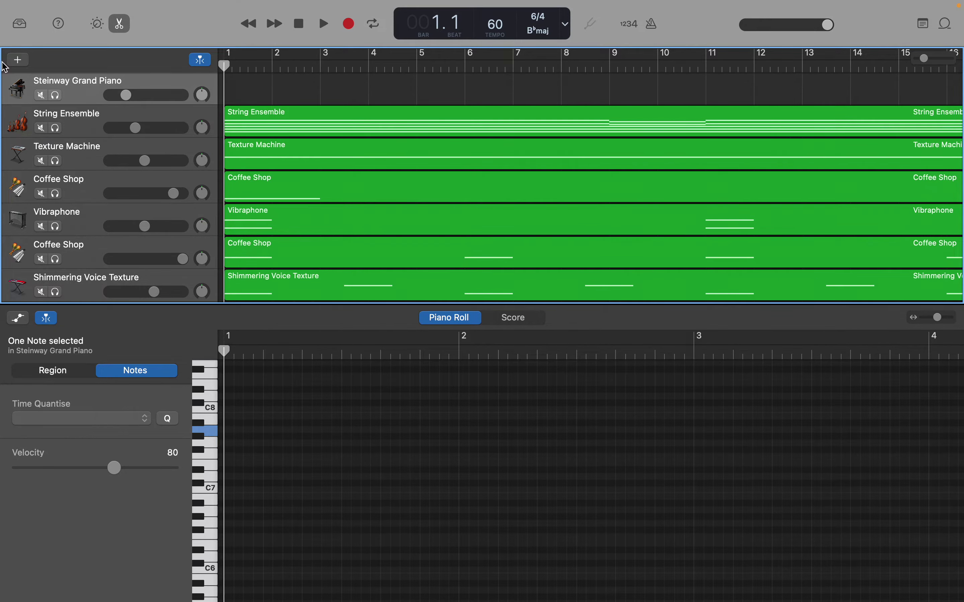
pyautogui.press('space')
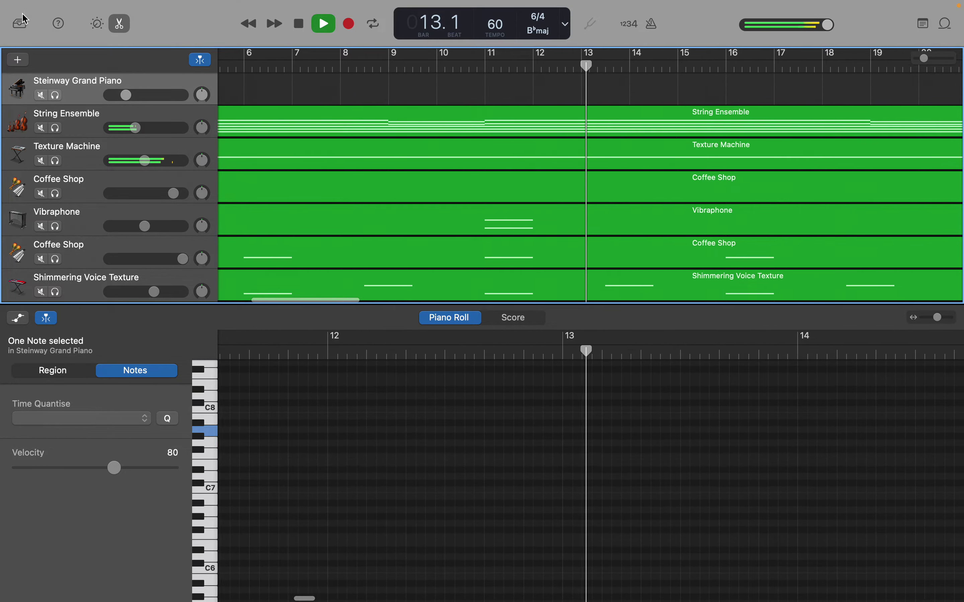
# Lower the String Ensemble track's volume to -18.0 dB and reduce the Shimmering Voice Texture track's volume during playback
pyautogui.moveTo(137, 131); pyautogui.dragTo(125, 126)
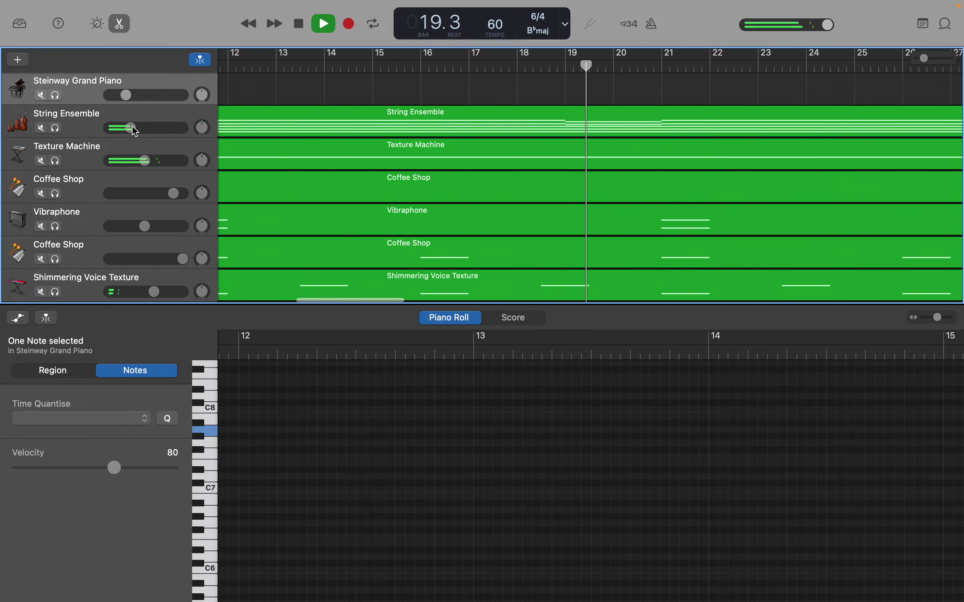
pyautogui.moveTo(134, 128); pyautogui.dragTo(124, 127)
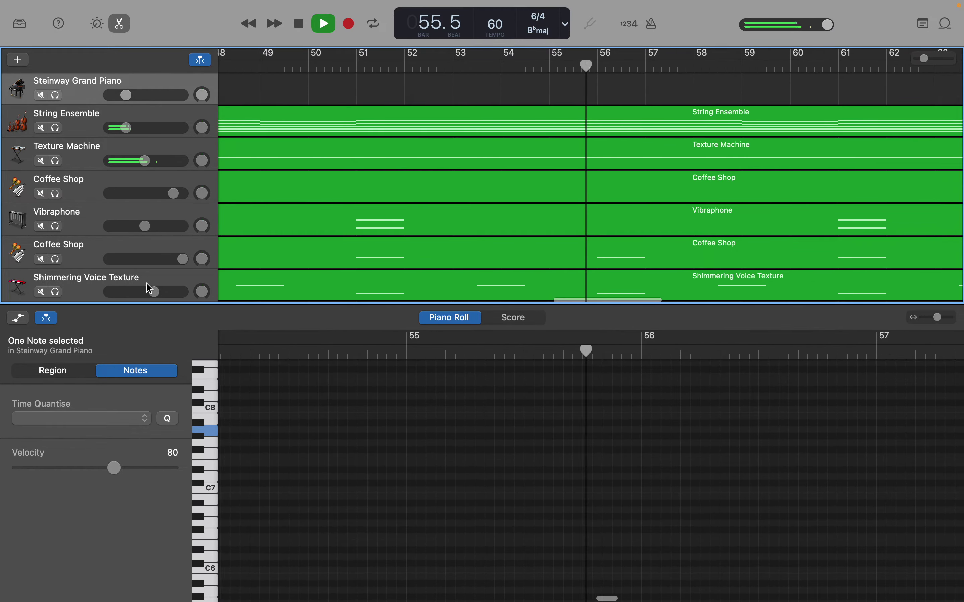
pyautogui.moveTo(156, 294); pyautogui.dragTo(134, 292)
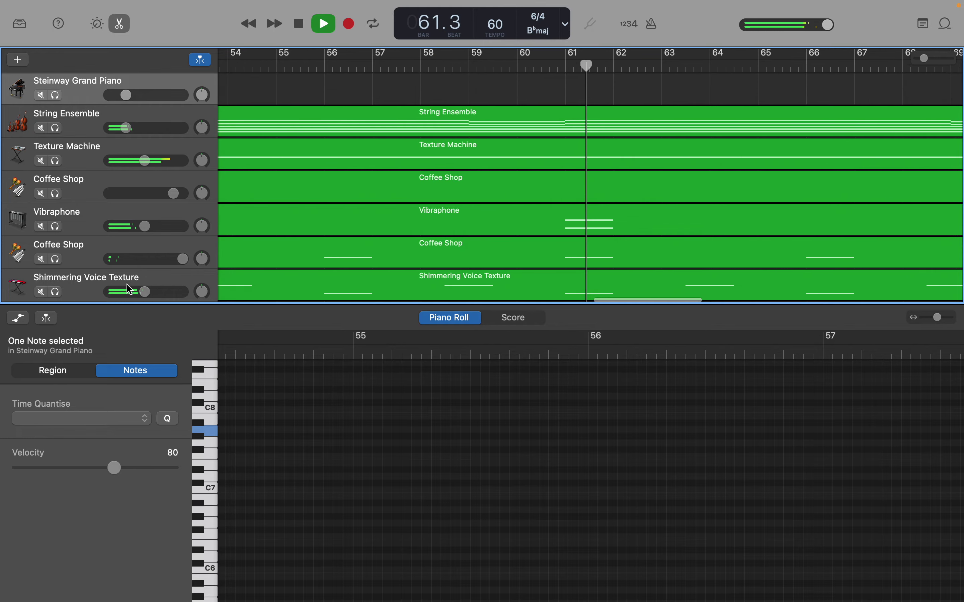
# Mute and unmute the String Ensemble track during playback to compare the mix with and without the strings
pyautogui.click(42, 130)
pyautogui.click(42, 129)
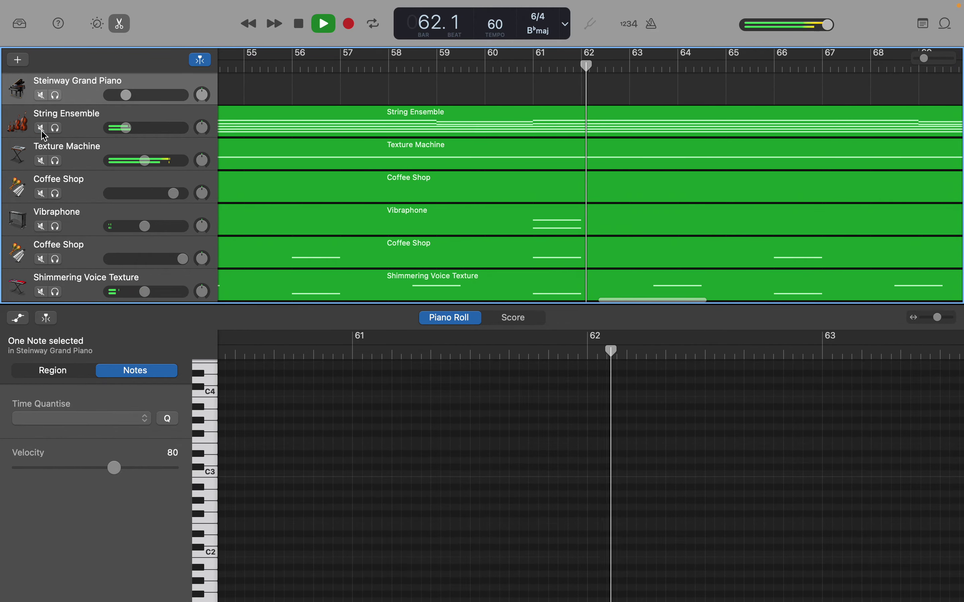
pyautogui.click(42, 129)
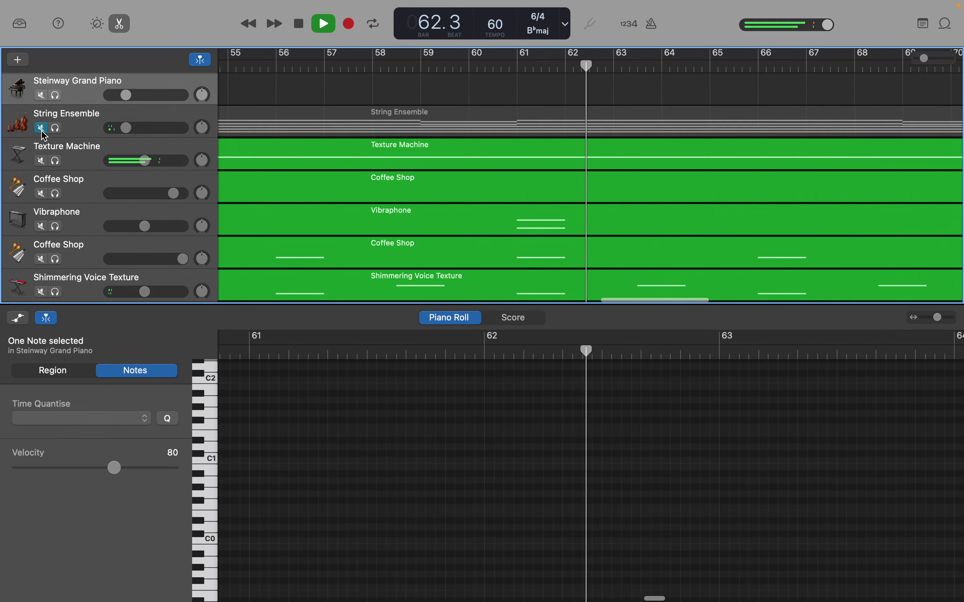
pyautogui.click(41, 129)
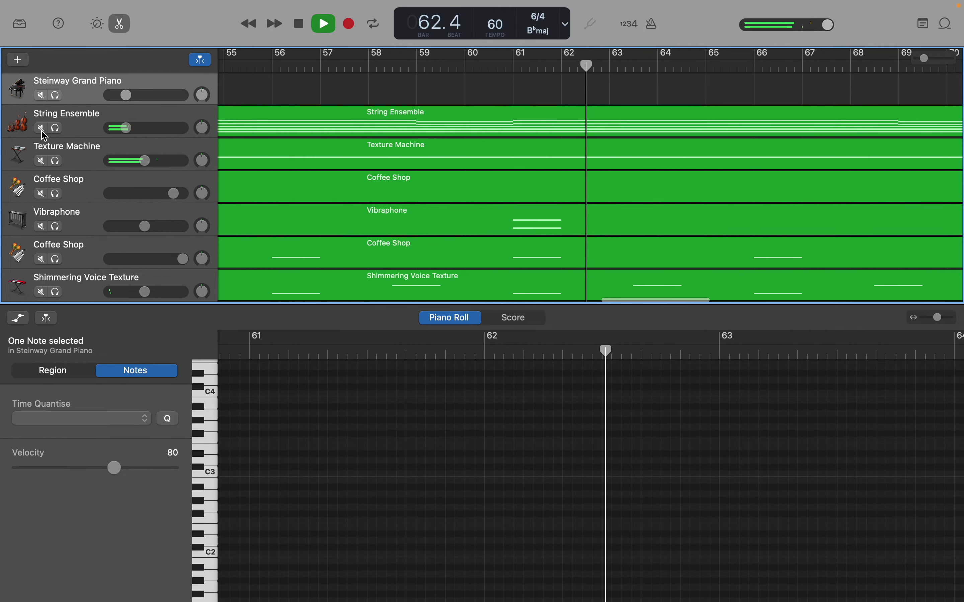
# Lower the String Ensemble volume to about -21 dB and check its balance by briefly muting the track
pyautogui.click(125, 128)
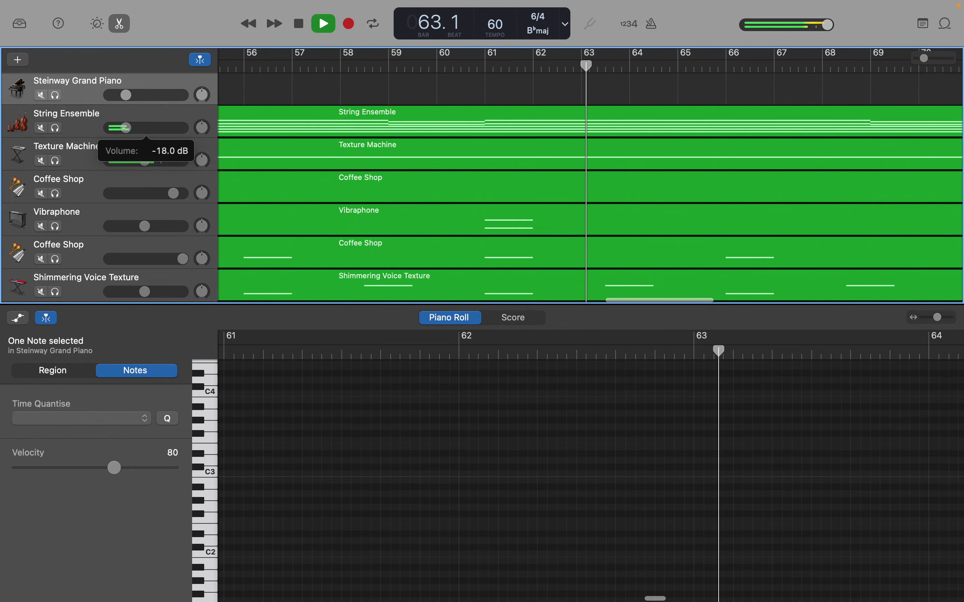
pyautogui.moveTo(126, 128); pyautogui.dragTo(120, 128)
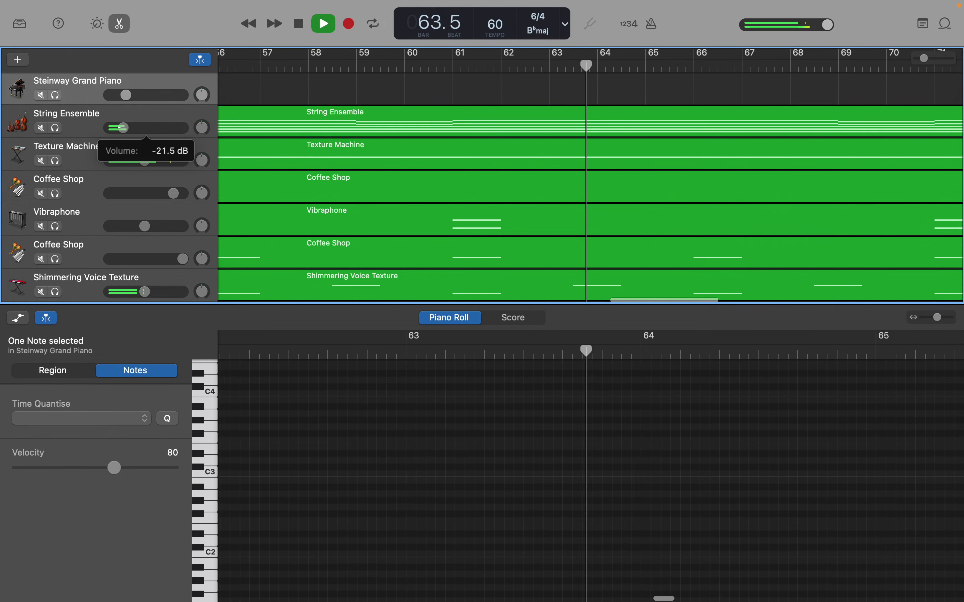
pyautogui.moveTo(120, 128); pyautogui.dragTo(120, 128)
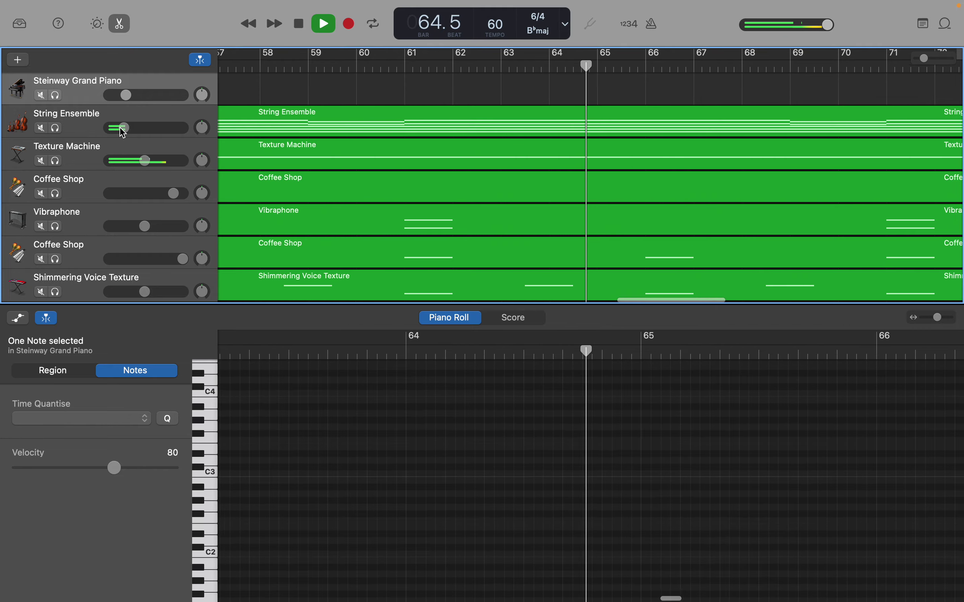
pyautogui.click(41, 129)
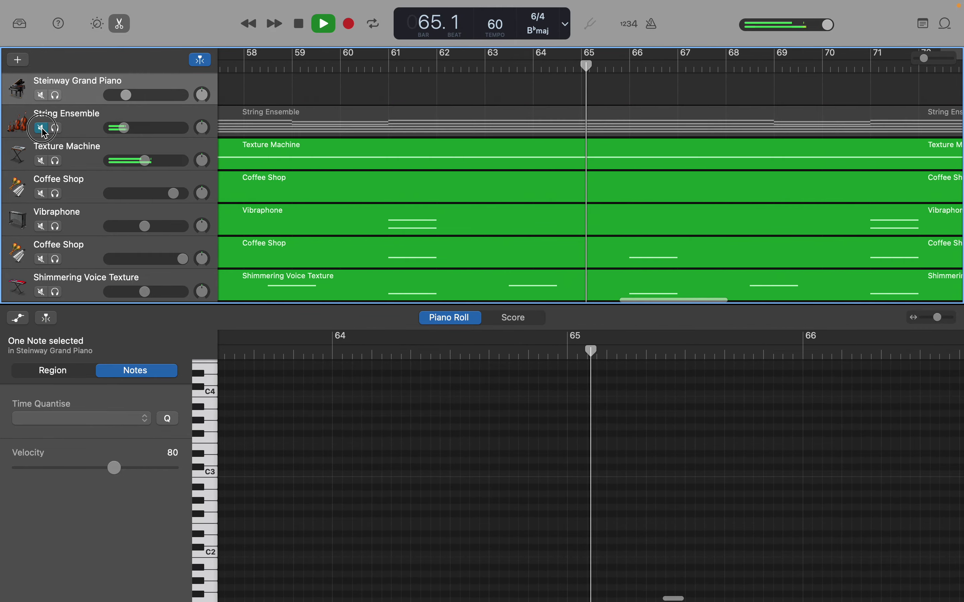
pyautogui.click(42, 129)
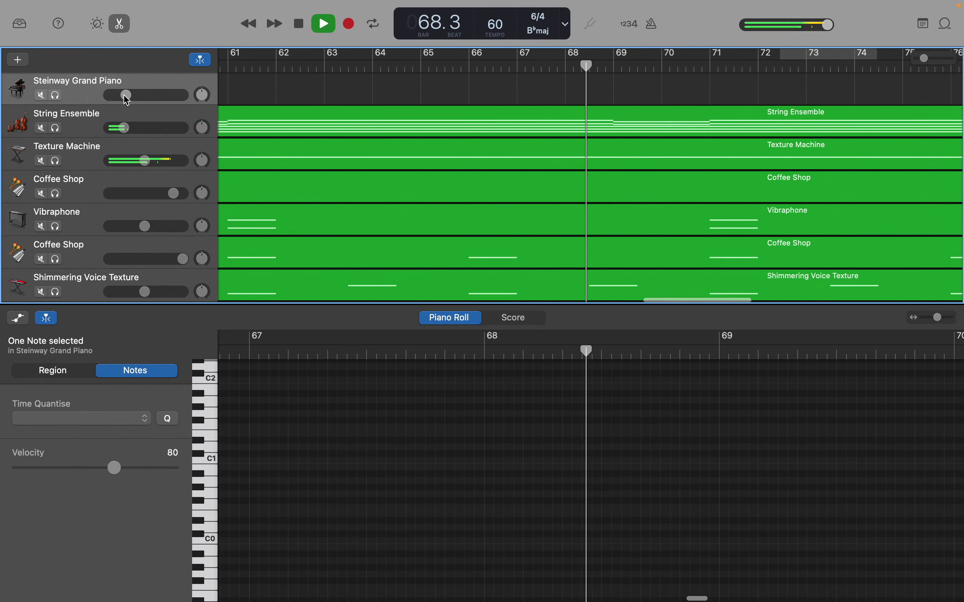
# Slightly lower the volumes of the Steinway Grand Piano and Shimmering Voice Texture tracks while the piece plays
pyautogui.moveTo(125, 95)
pyautogui.moveTo(126, 94); pyautogui.dragTo(120, 95)
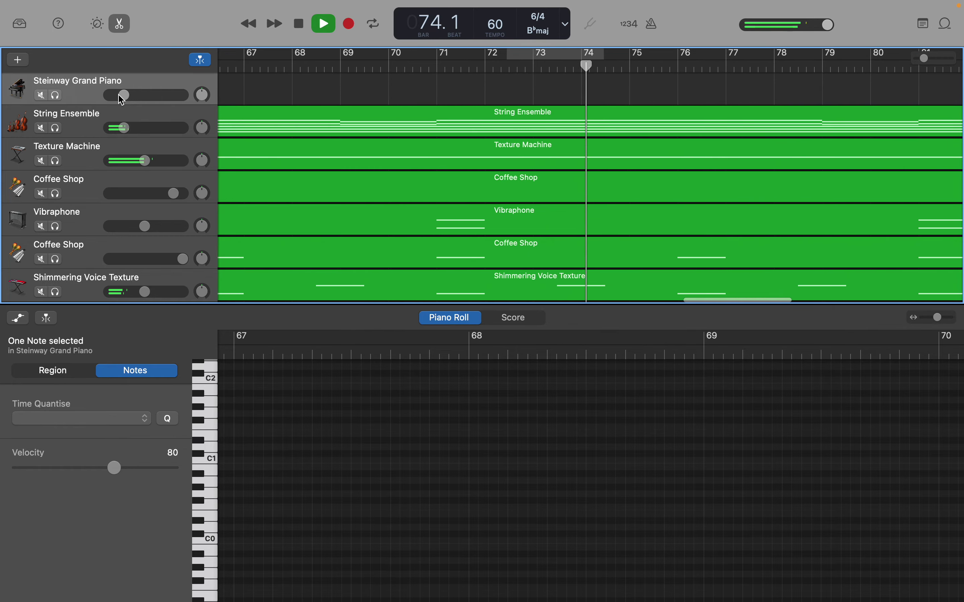
pyautogui.moveTo(147, 294); pyautogui.dragTo(136, 290)
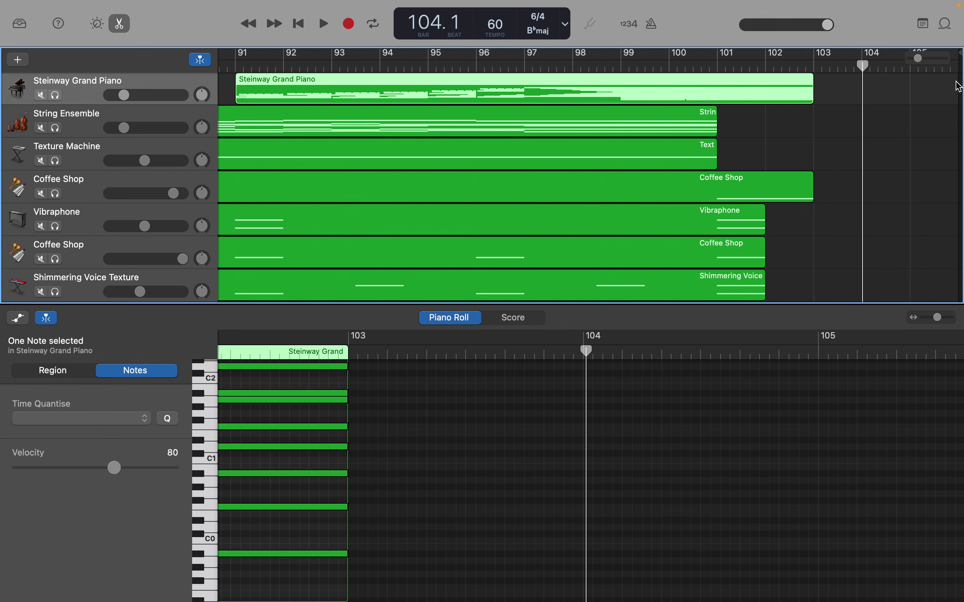
# Shorten the project by moving its end marker to bar 104, just after the final regions
pyautogui.moveTo(960, 61); pyautogui.dragTo(864, 62)
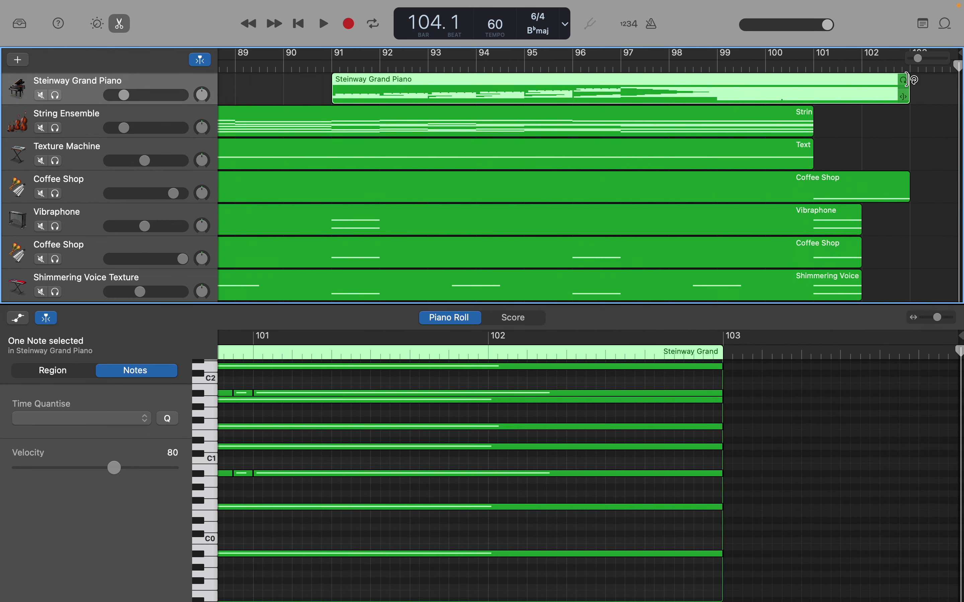